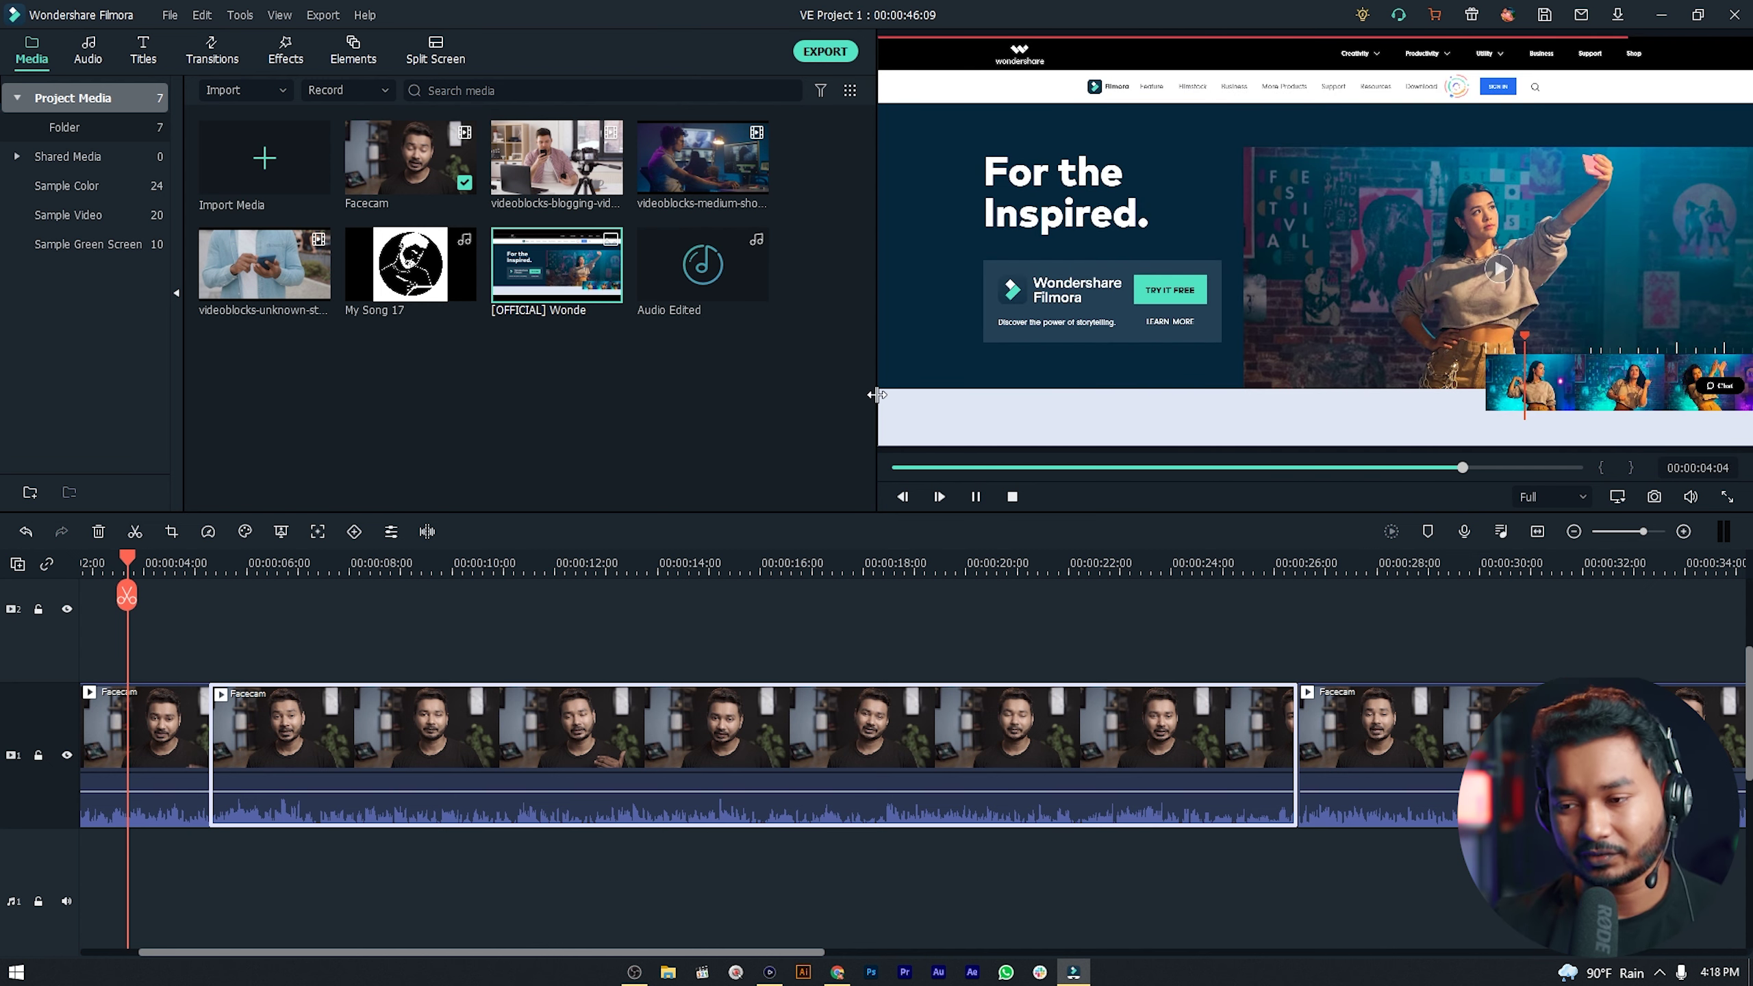
# Place the [OFFICIAL] Wonde image on the second video track at 00:00:03:17 and enlarge it to cover the whole frame.
pyautogui.moveTo(555, 314); pyautogui.dragTo(131, 651)
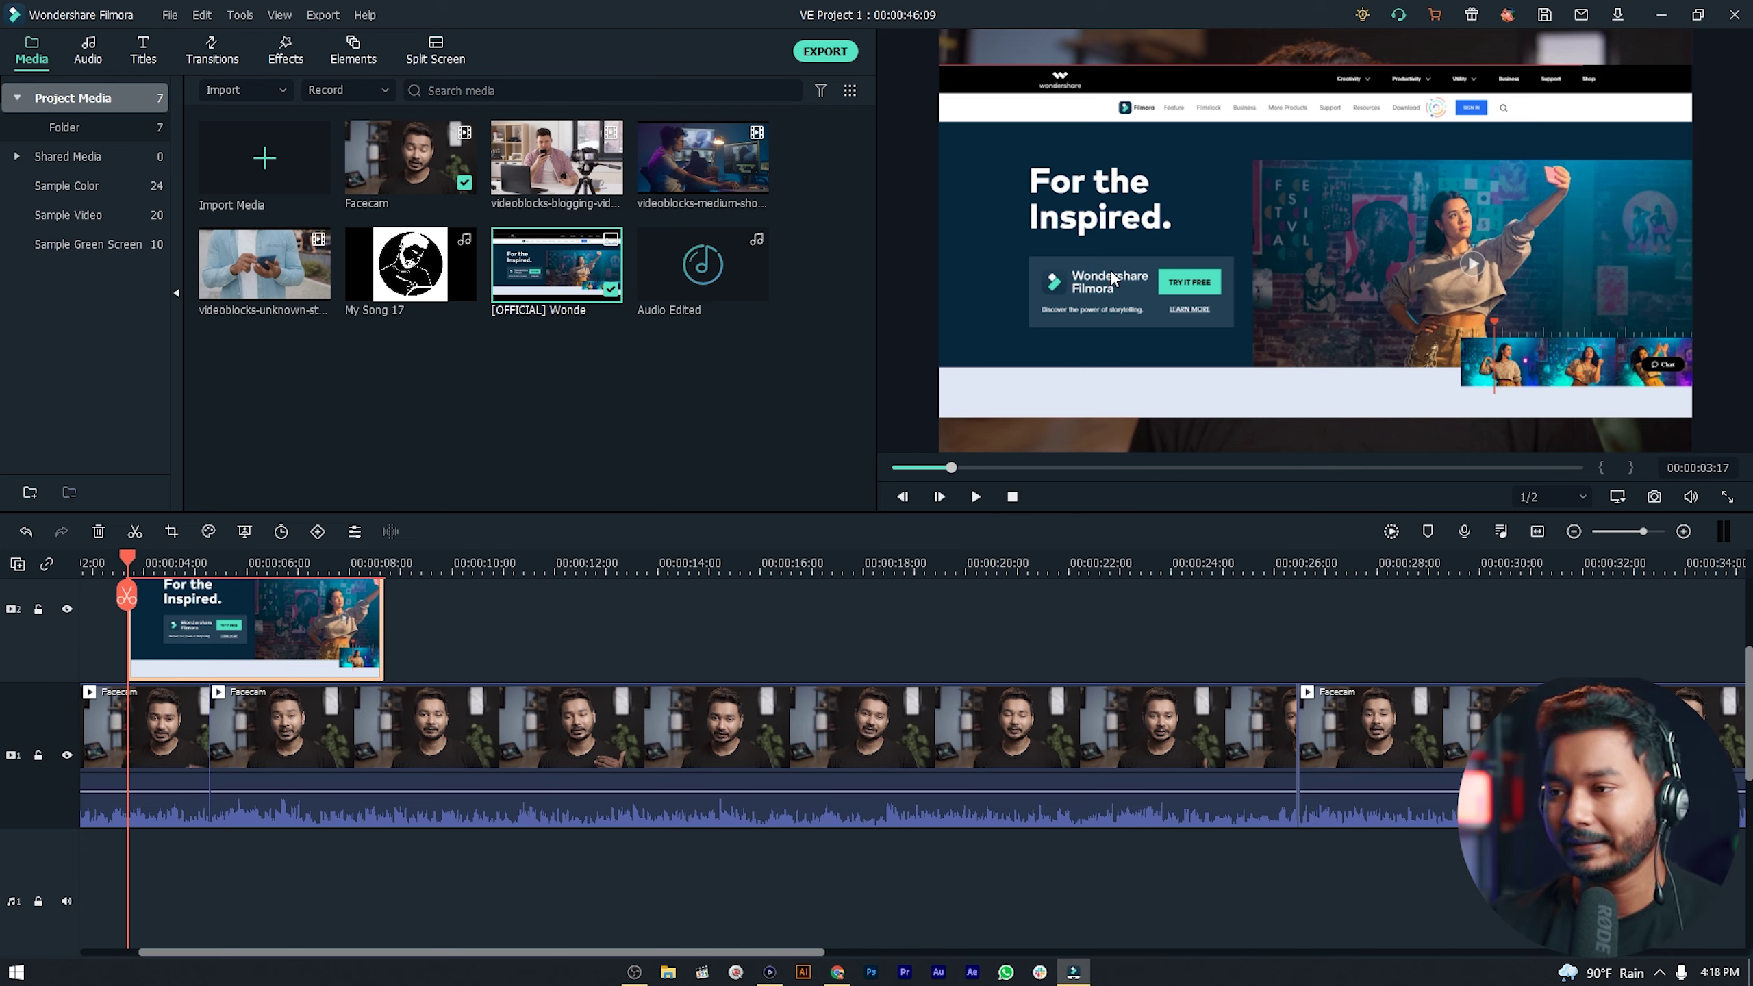
pyautogui.press('space')
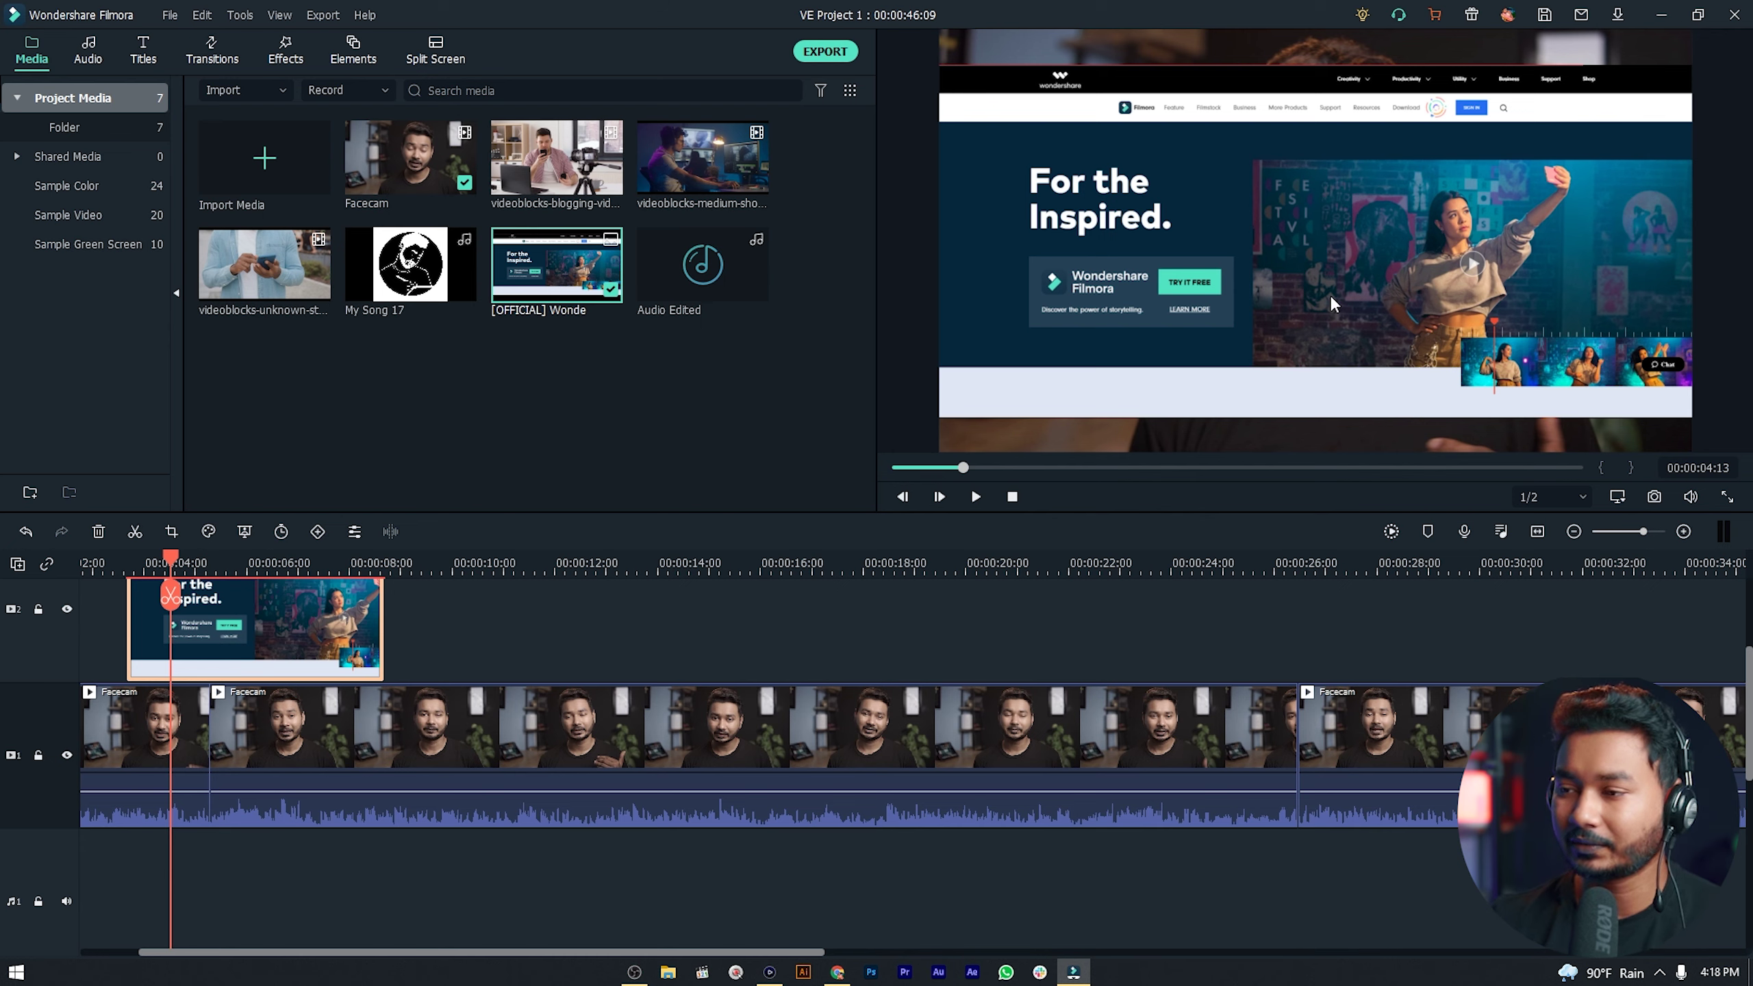
pyautogui.click(1293, 209)
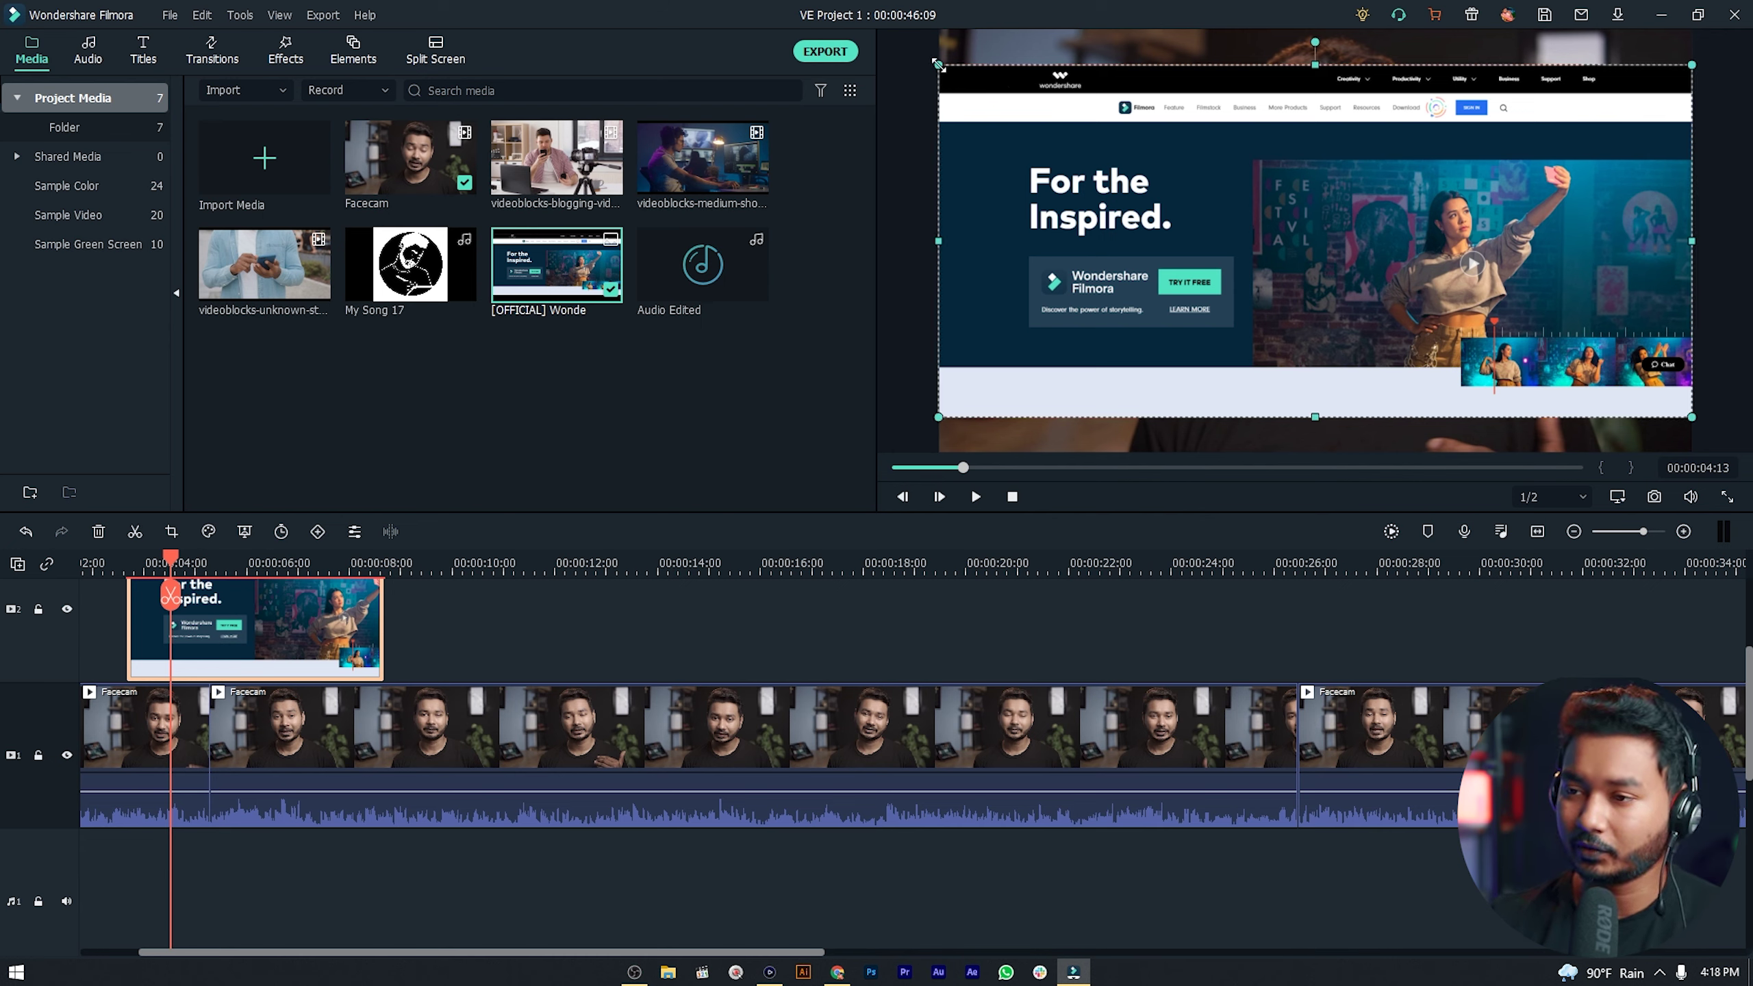
pyautogui.moveTo(1689, 65); pyautogui.dragTo(1729, 19)
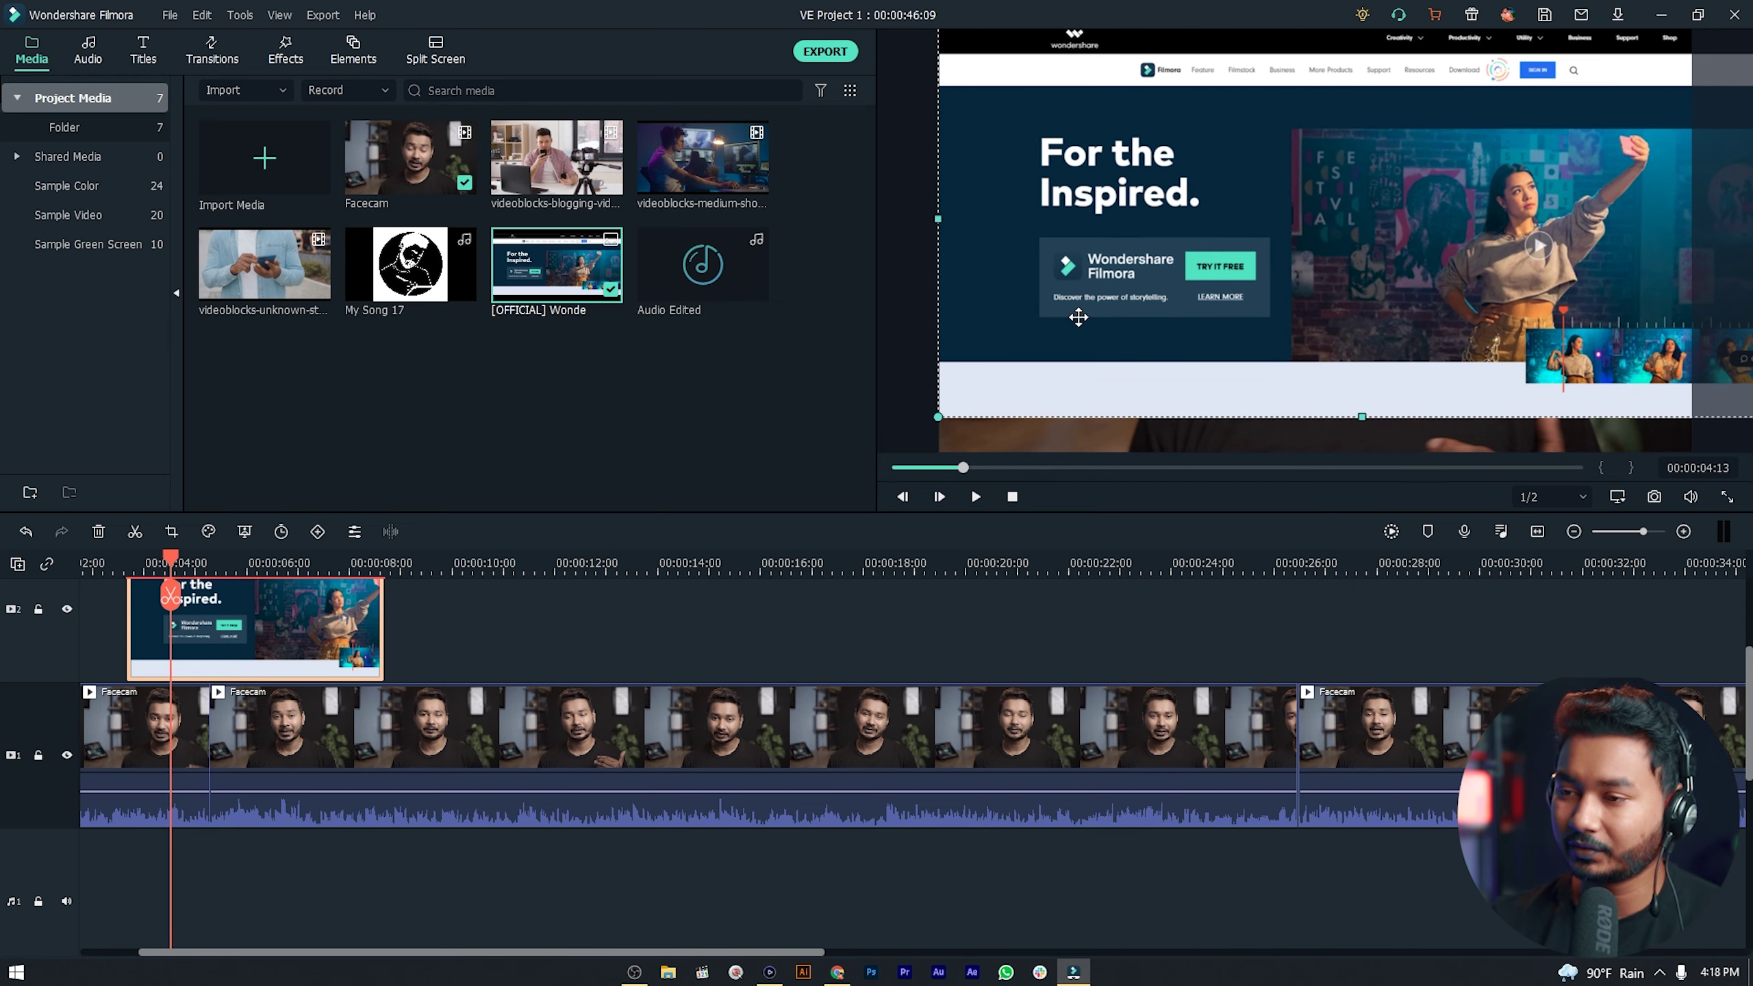
pyautogui.moveTo(937, 420); pyautogui.dragTo(912, 459)
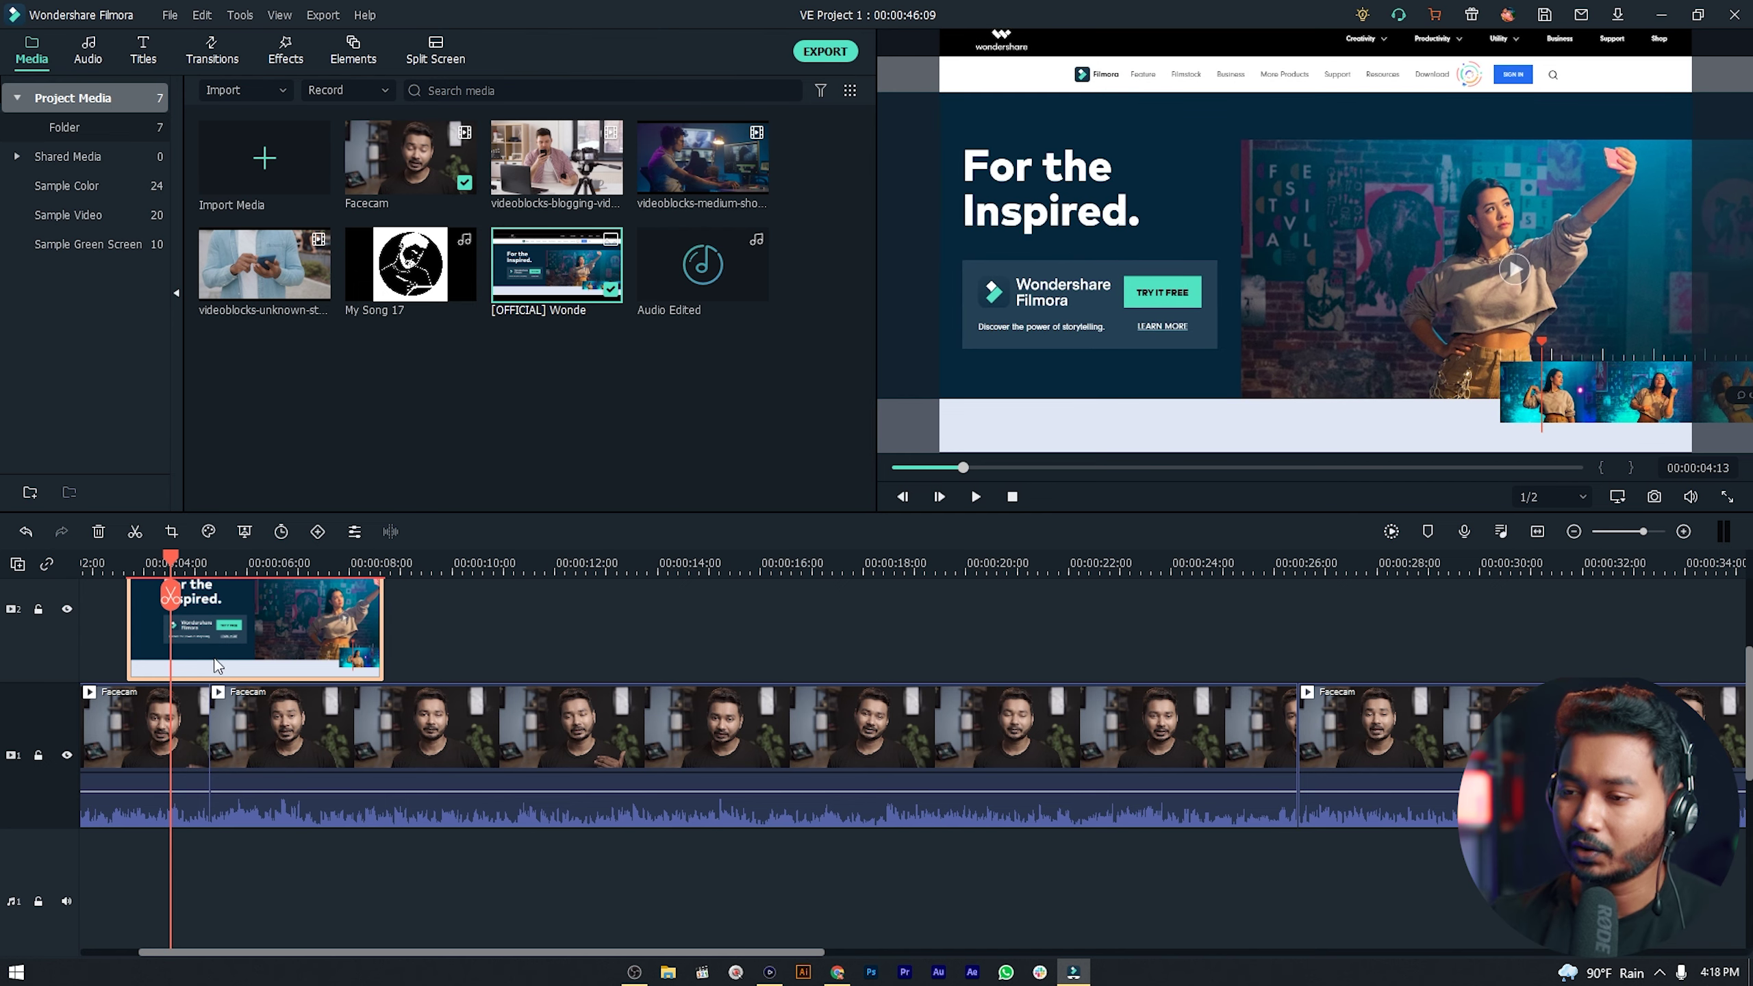
# Open the image's custom animation settings and create a keyframe at 00:00:04:13 with a scale of 100.64%.
pyautogui.doubleClick(213, 636)
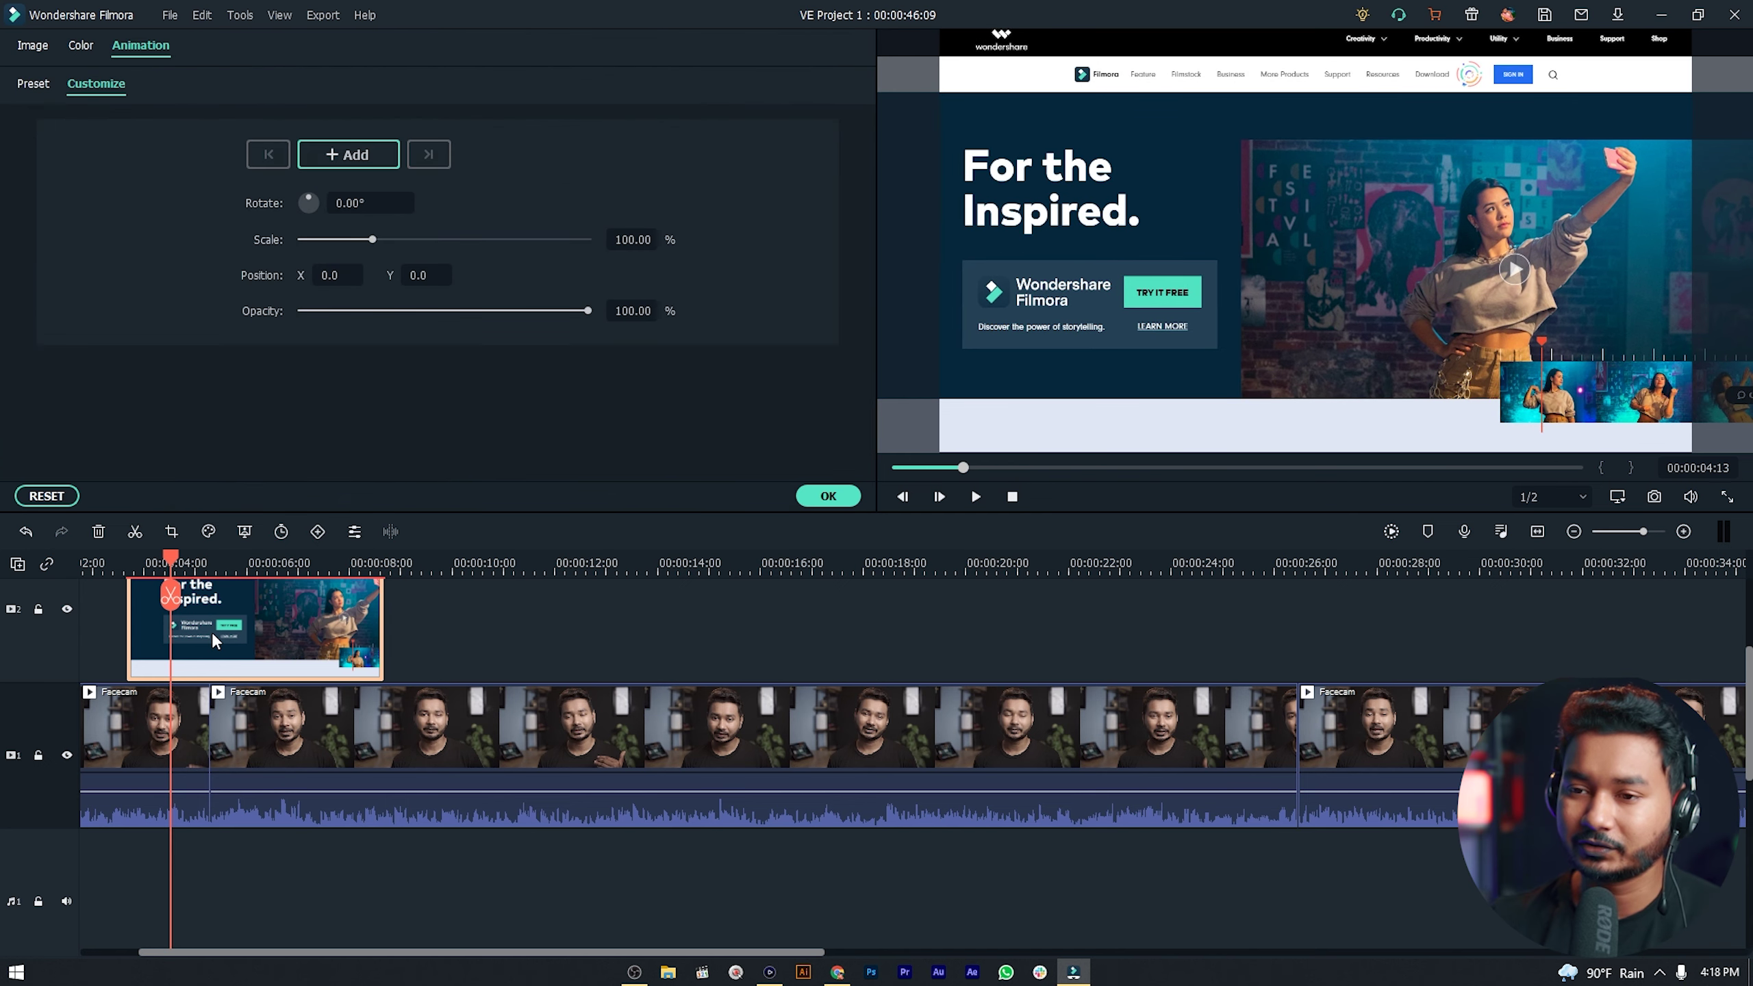
pyautogui.click(371, 240)
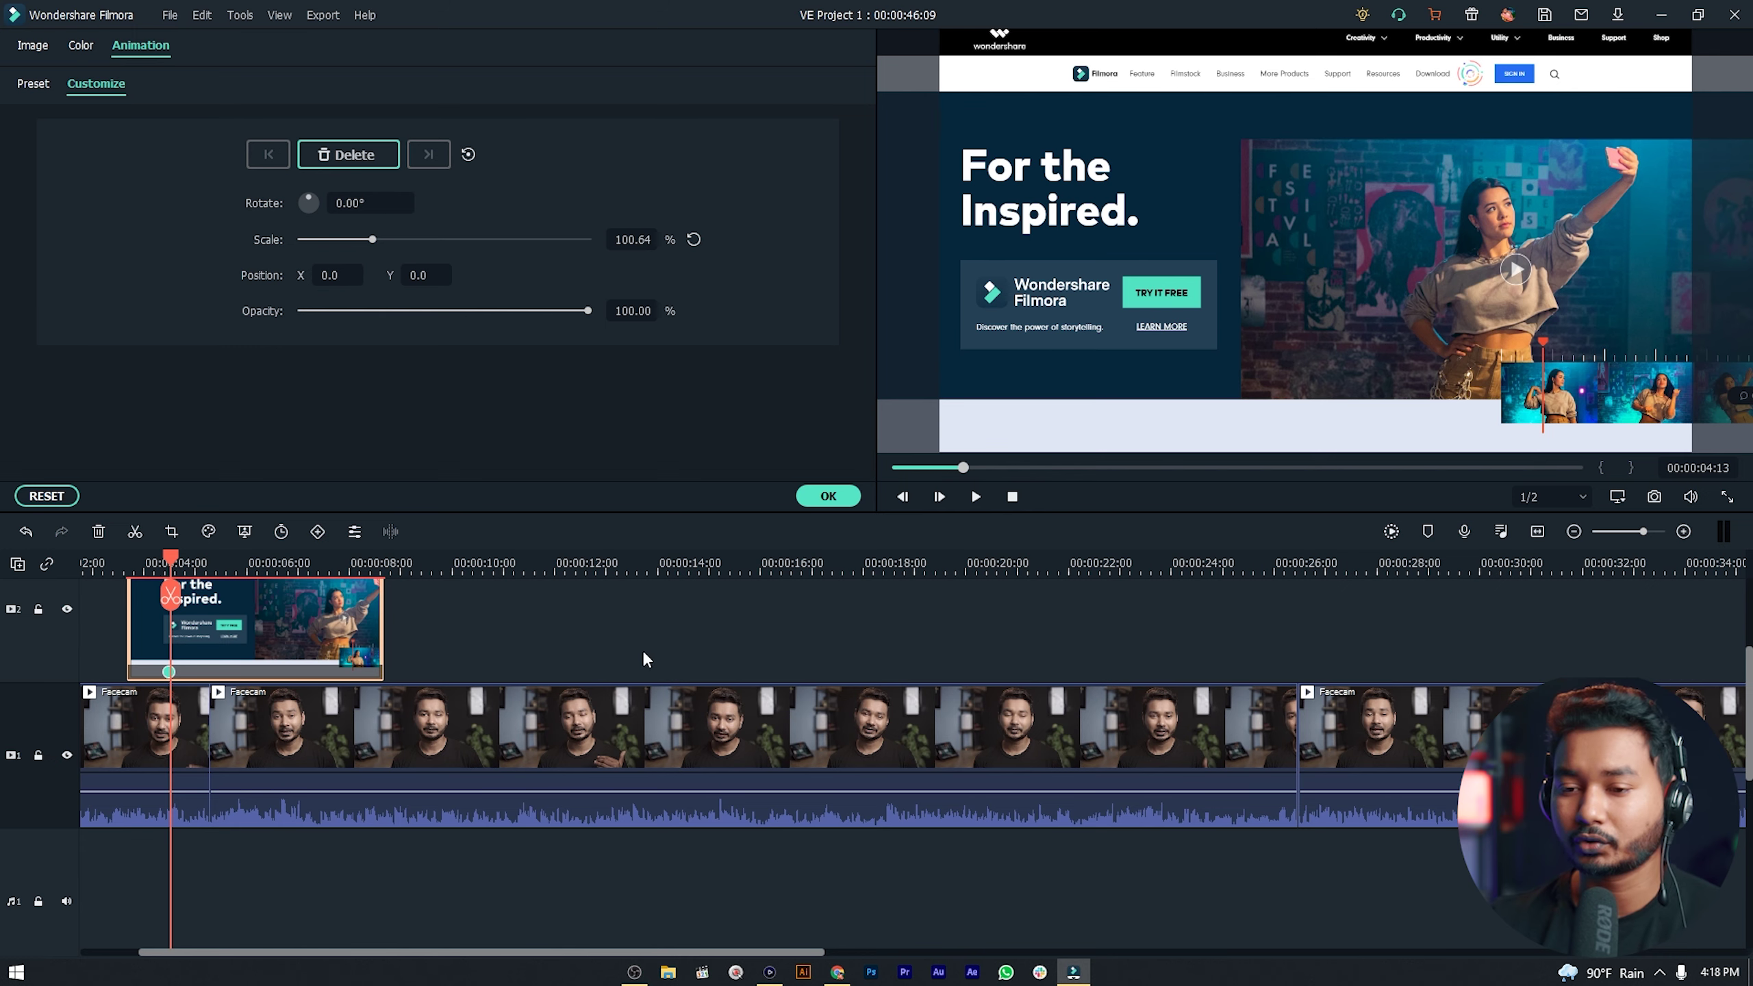
pyautogui.scroll(2, 623, 671)
pyautogui.scroll(-2, 625, 673)
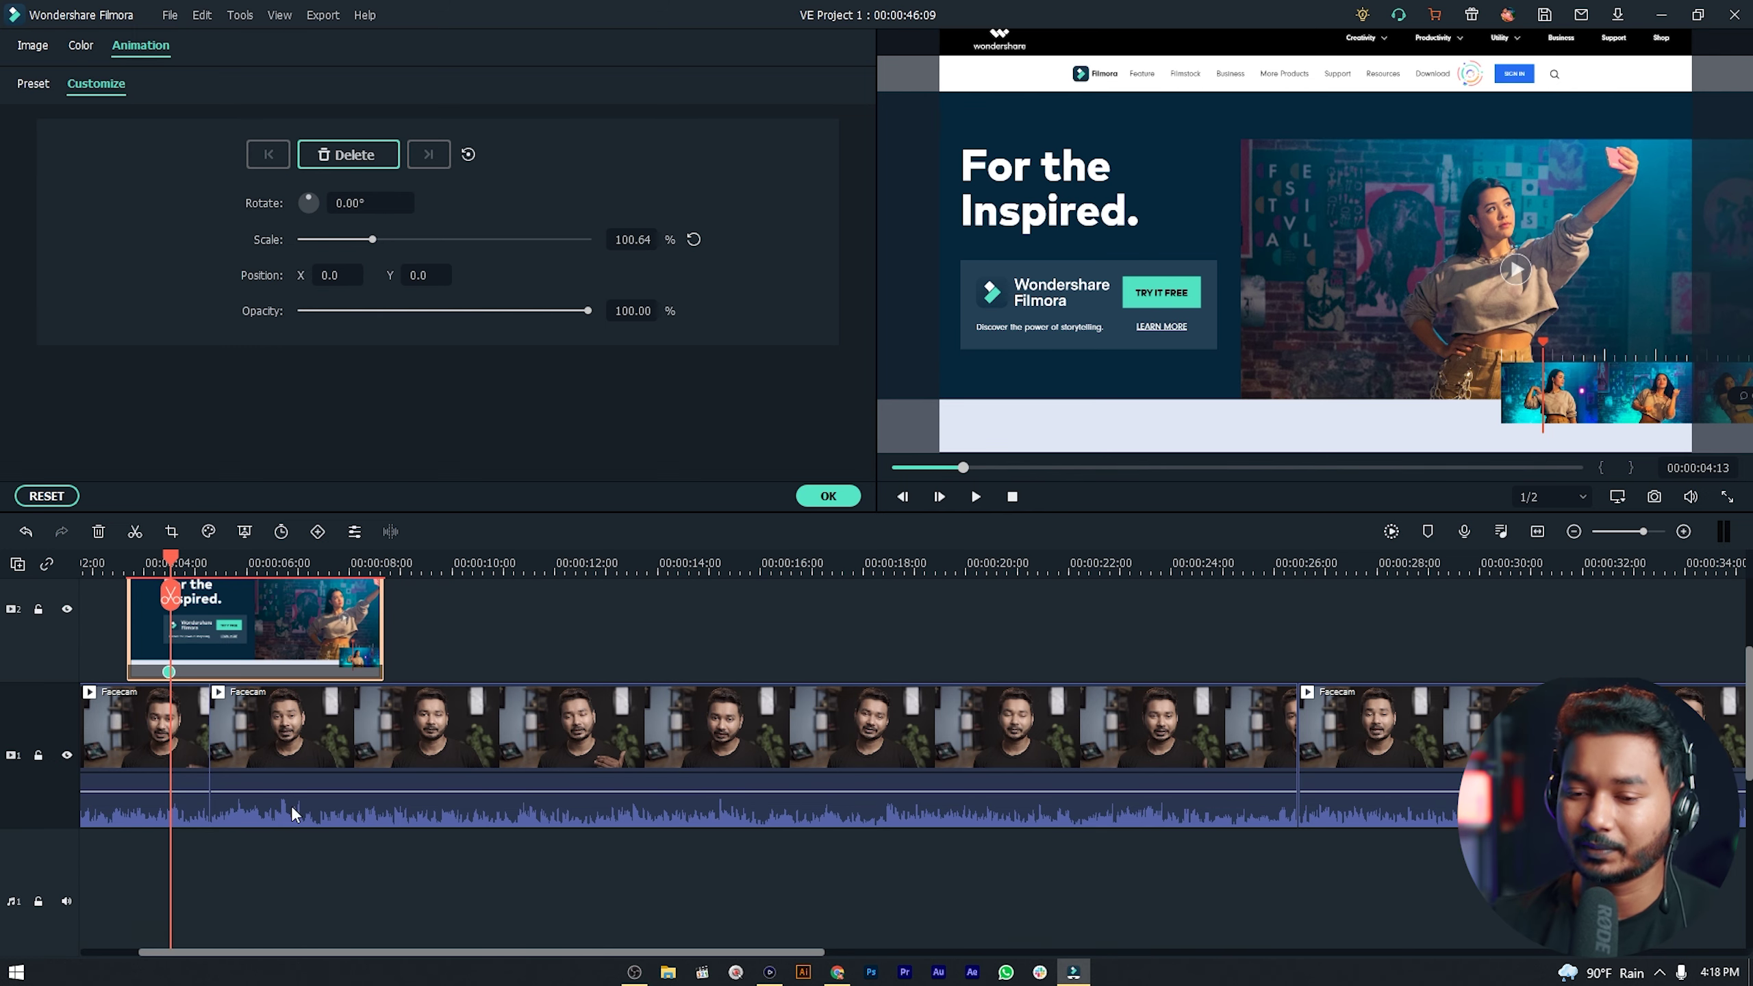
# Play the sequence from the beginning and move the website image earlier to start at 00:00:02:15.
pyautogui.moveTo(248, 954); pyautogui.dragTo(128, 916)
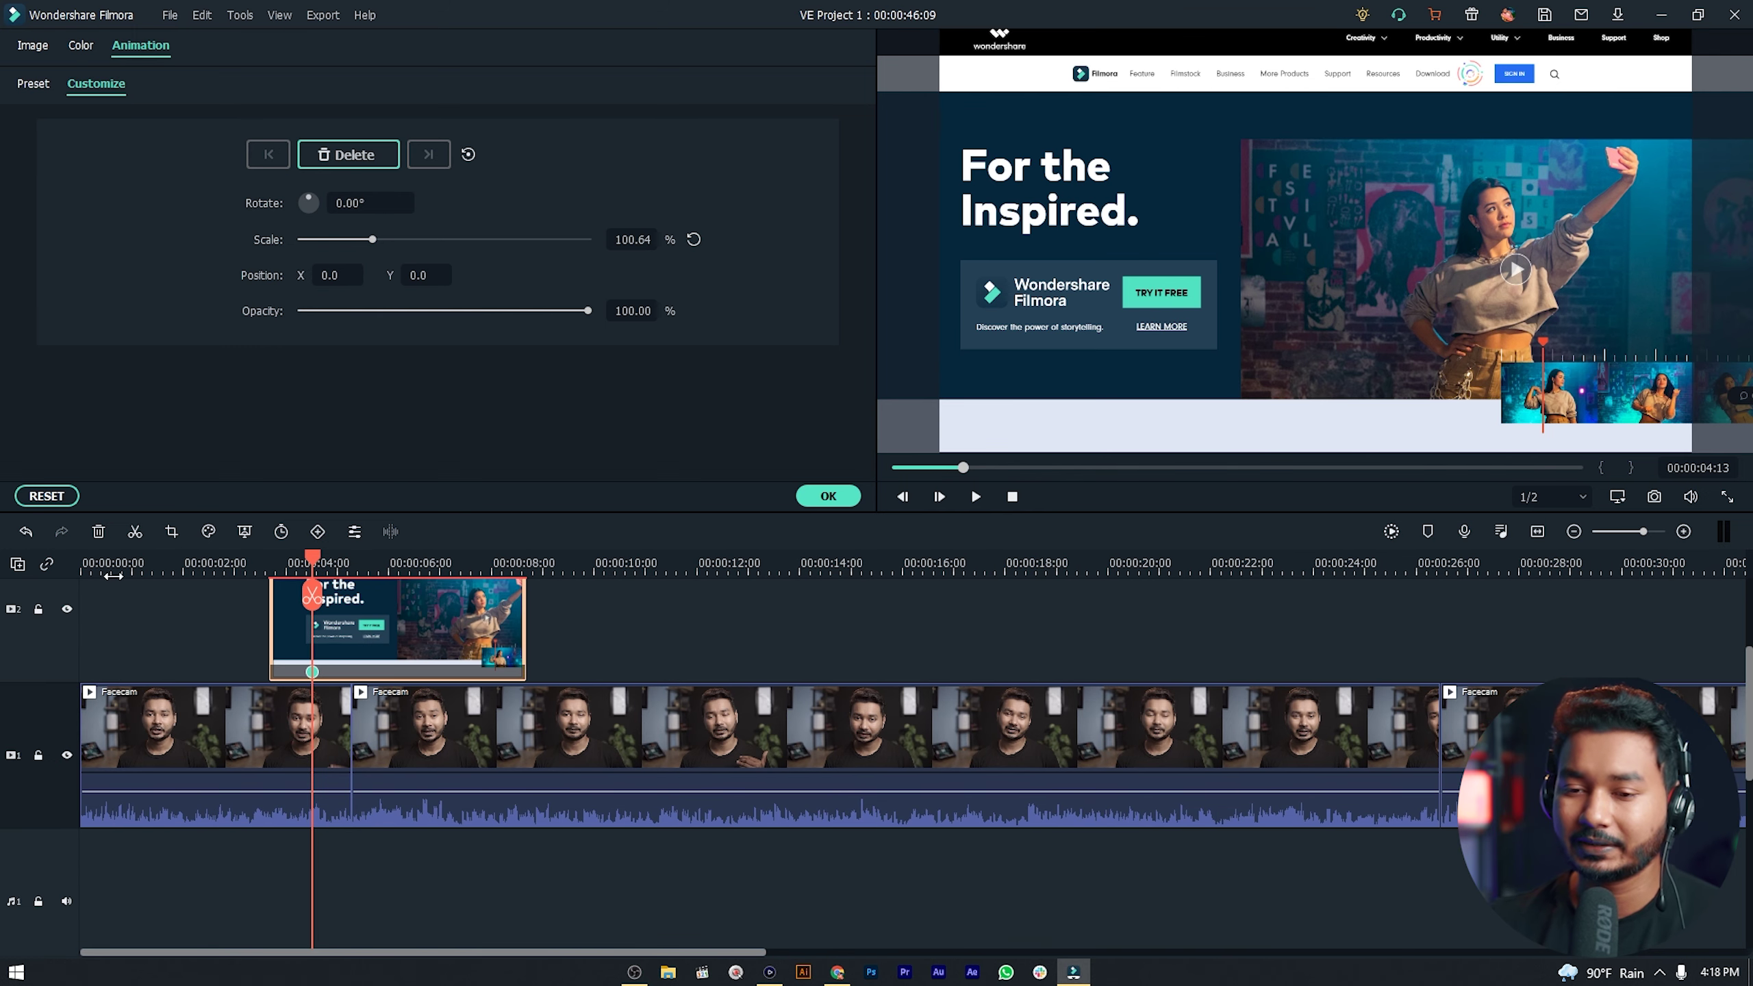
pyautogui.click(88, 565)
pyautogui.press('space')
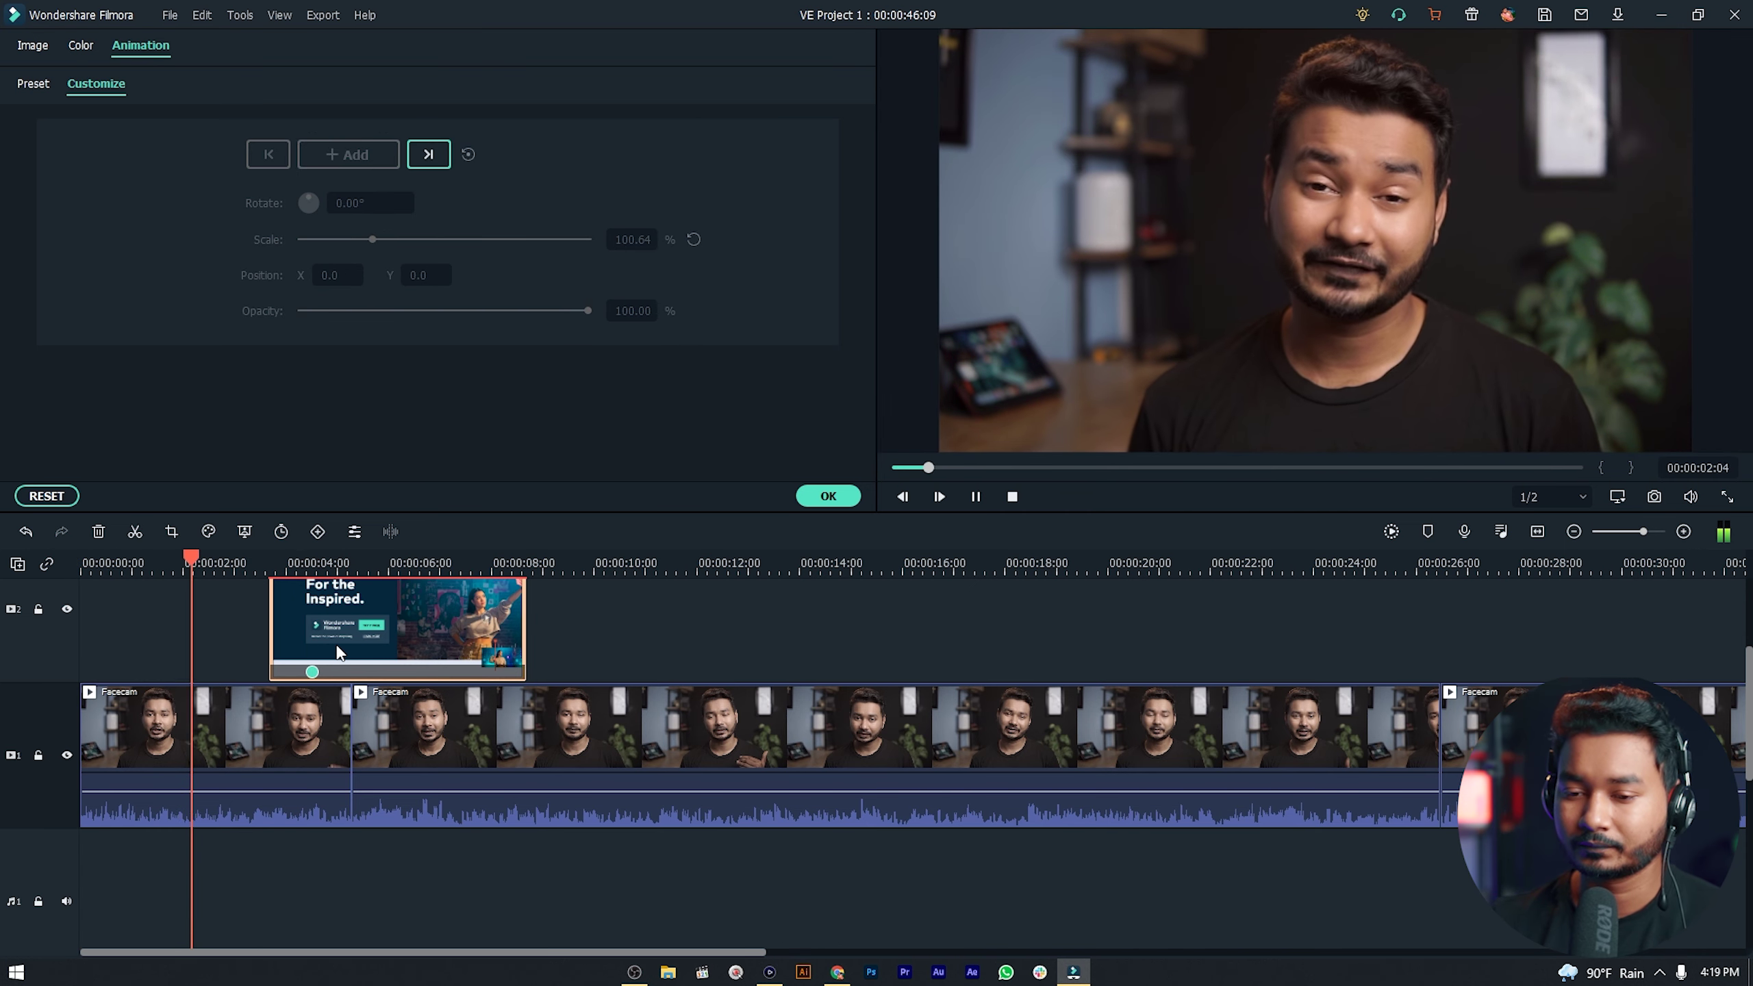
pyautogui.moveTo(354, 632); pyautogui.dragTo(306, 634)
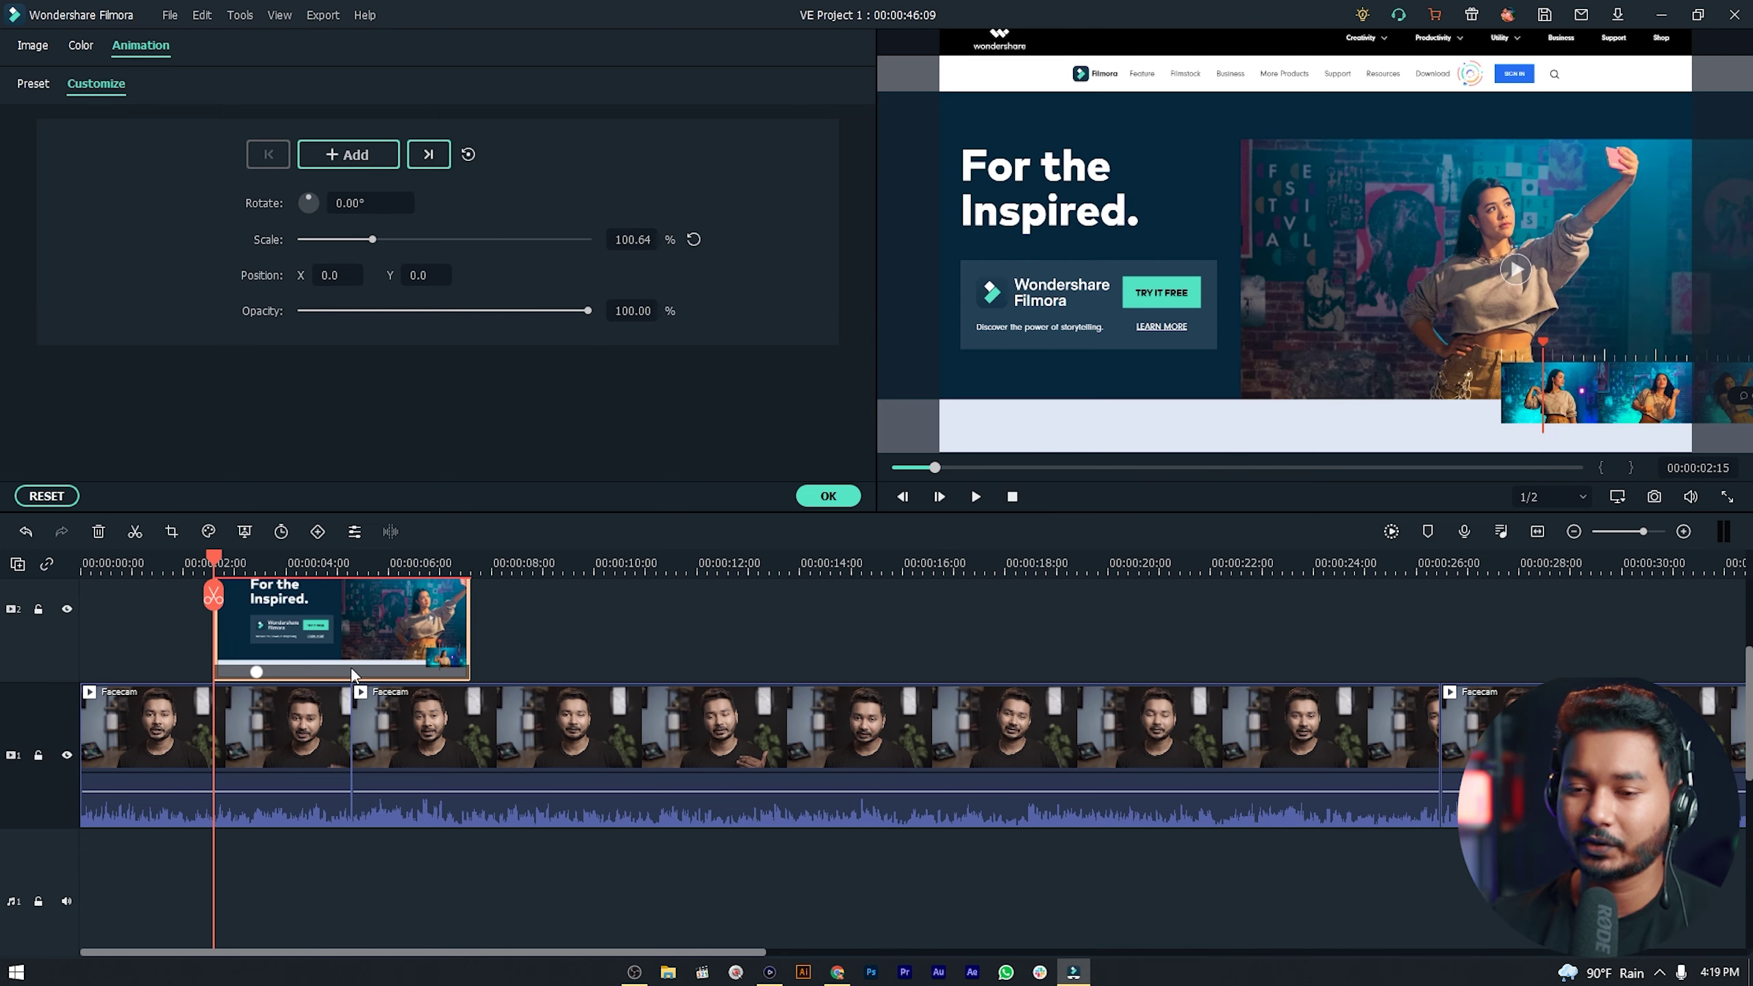
# Play through the website image and trim its end back to about 00:00:05:18.
pyautogui.press('space')
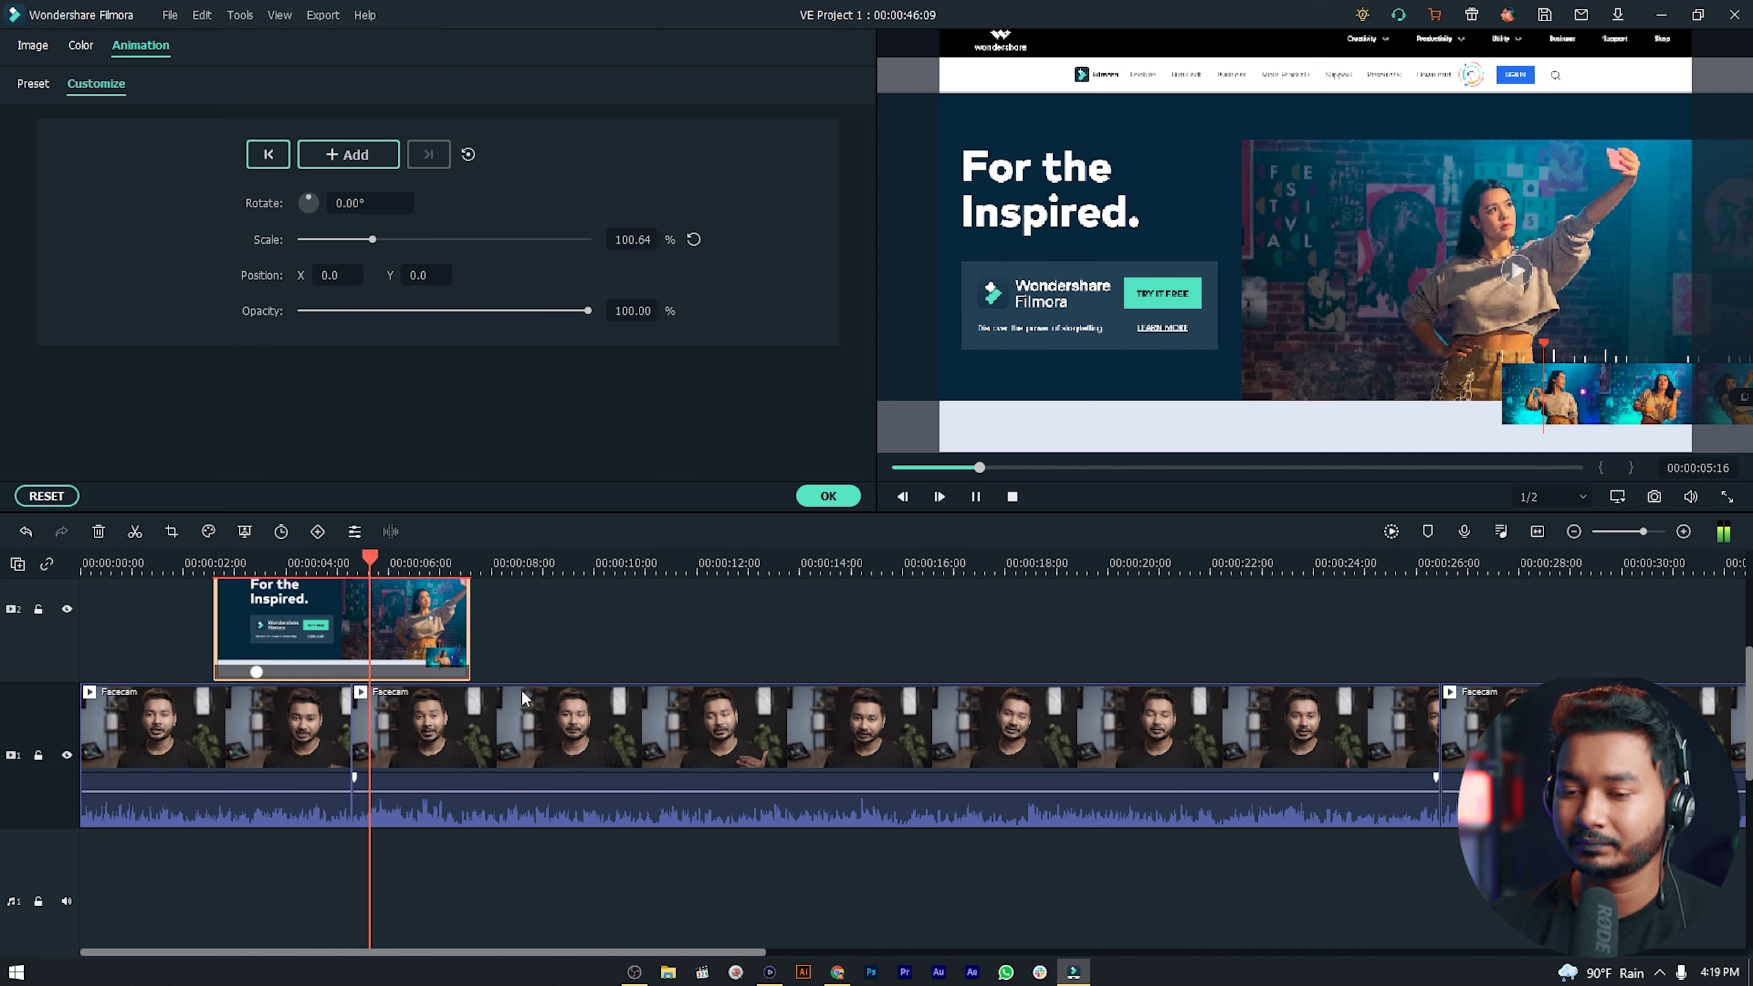
pyautogui.press('space')
pyautogui.moveTo(471, 644); pyautogui.dragTo(380, 645)
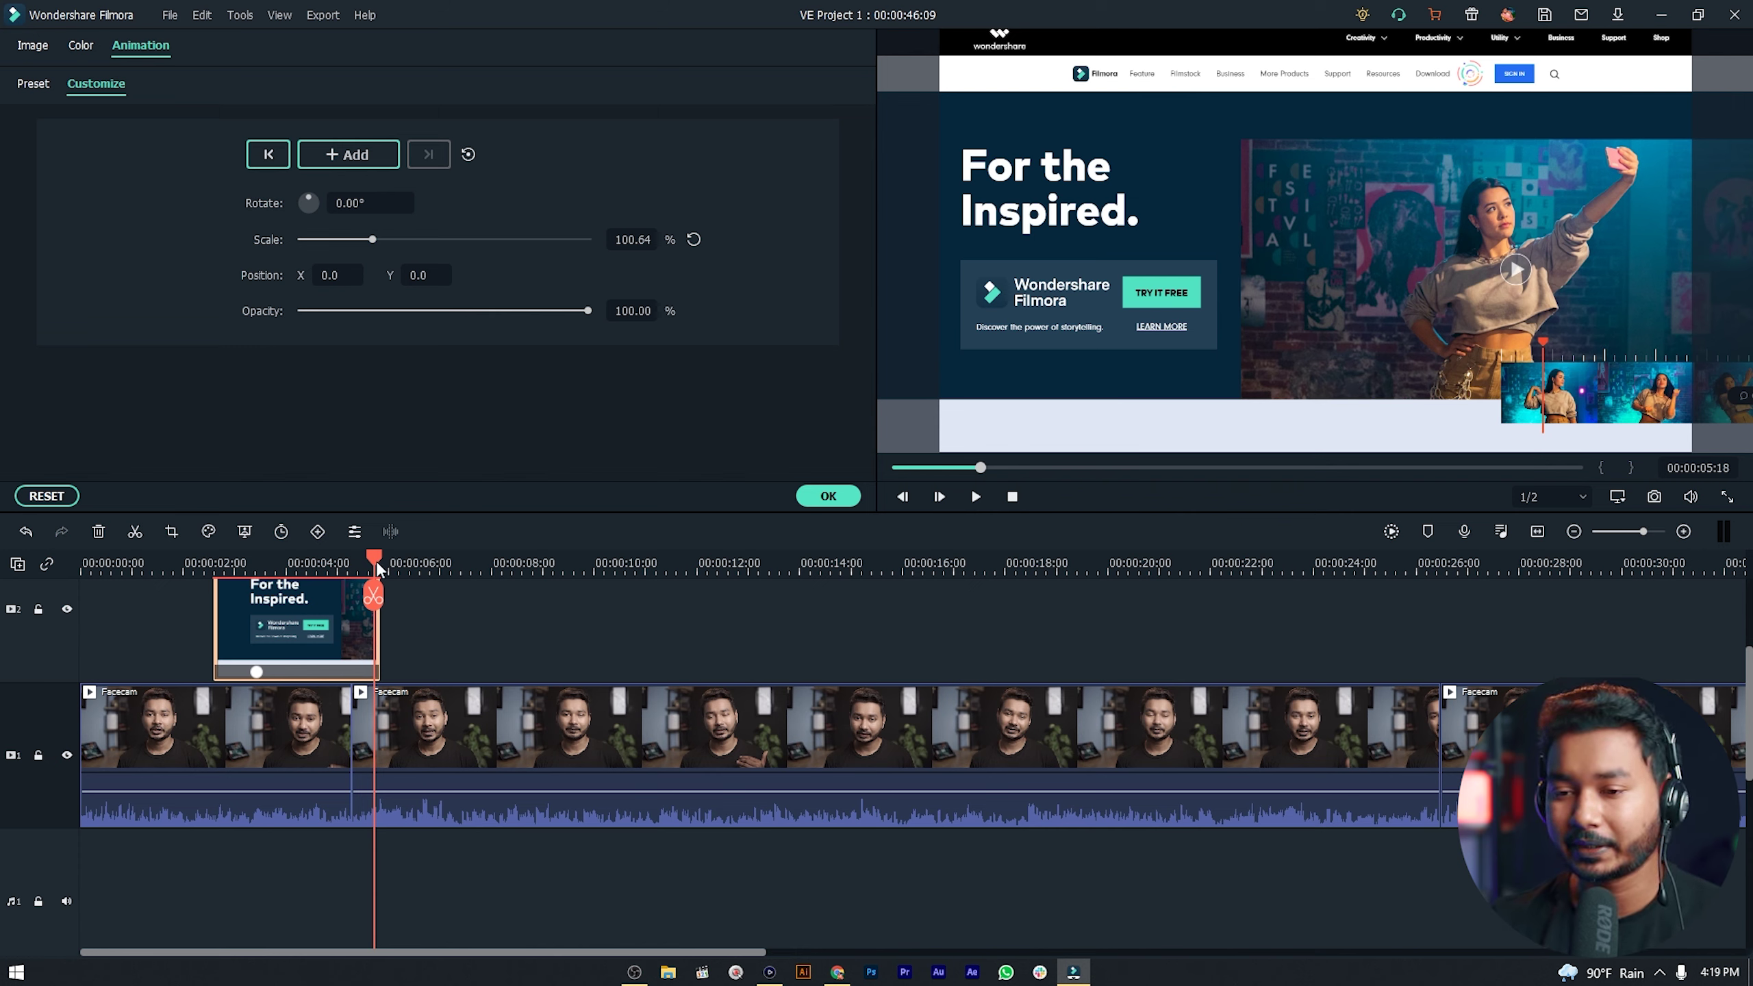
# Add a keyframe at the start of the website image, at 00:00:02:16.
pyautogui.moveTo(375, 562); pyautogui.dragTo(236, 553)
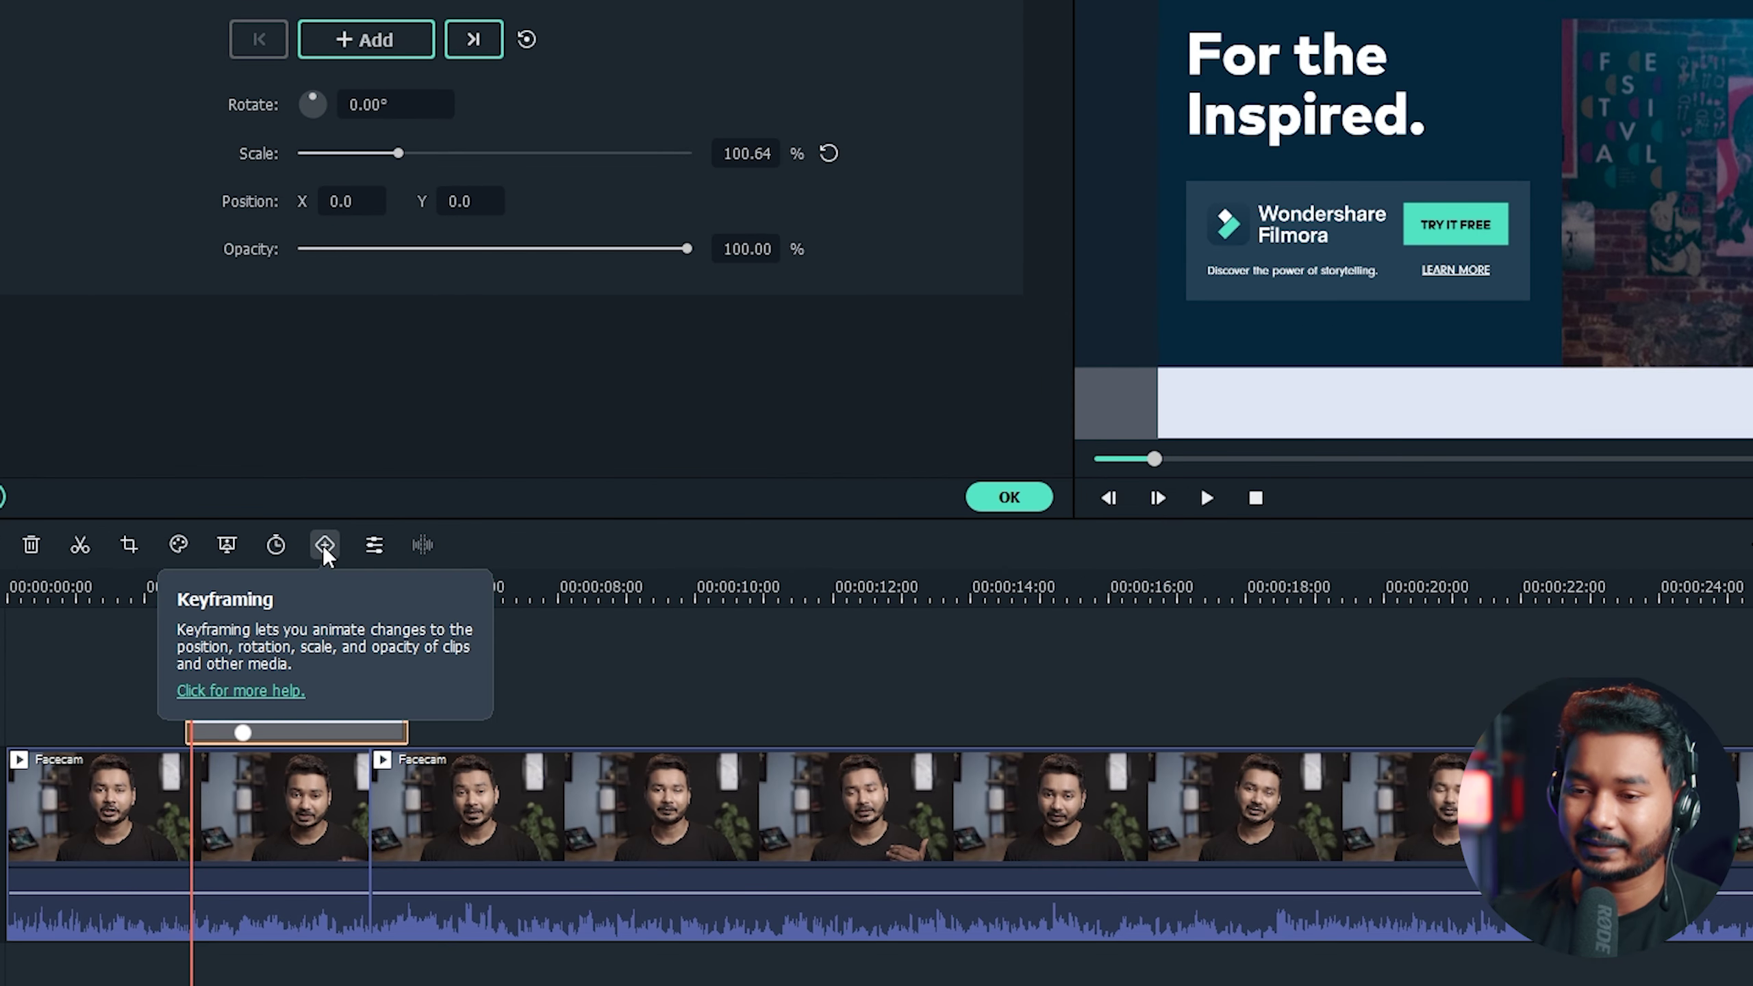
pyautogui.moveTo(195, 585); pyautogui.dragTo(193, 592)
pyautogui.click(325, 545)
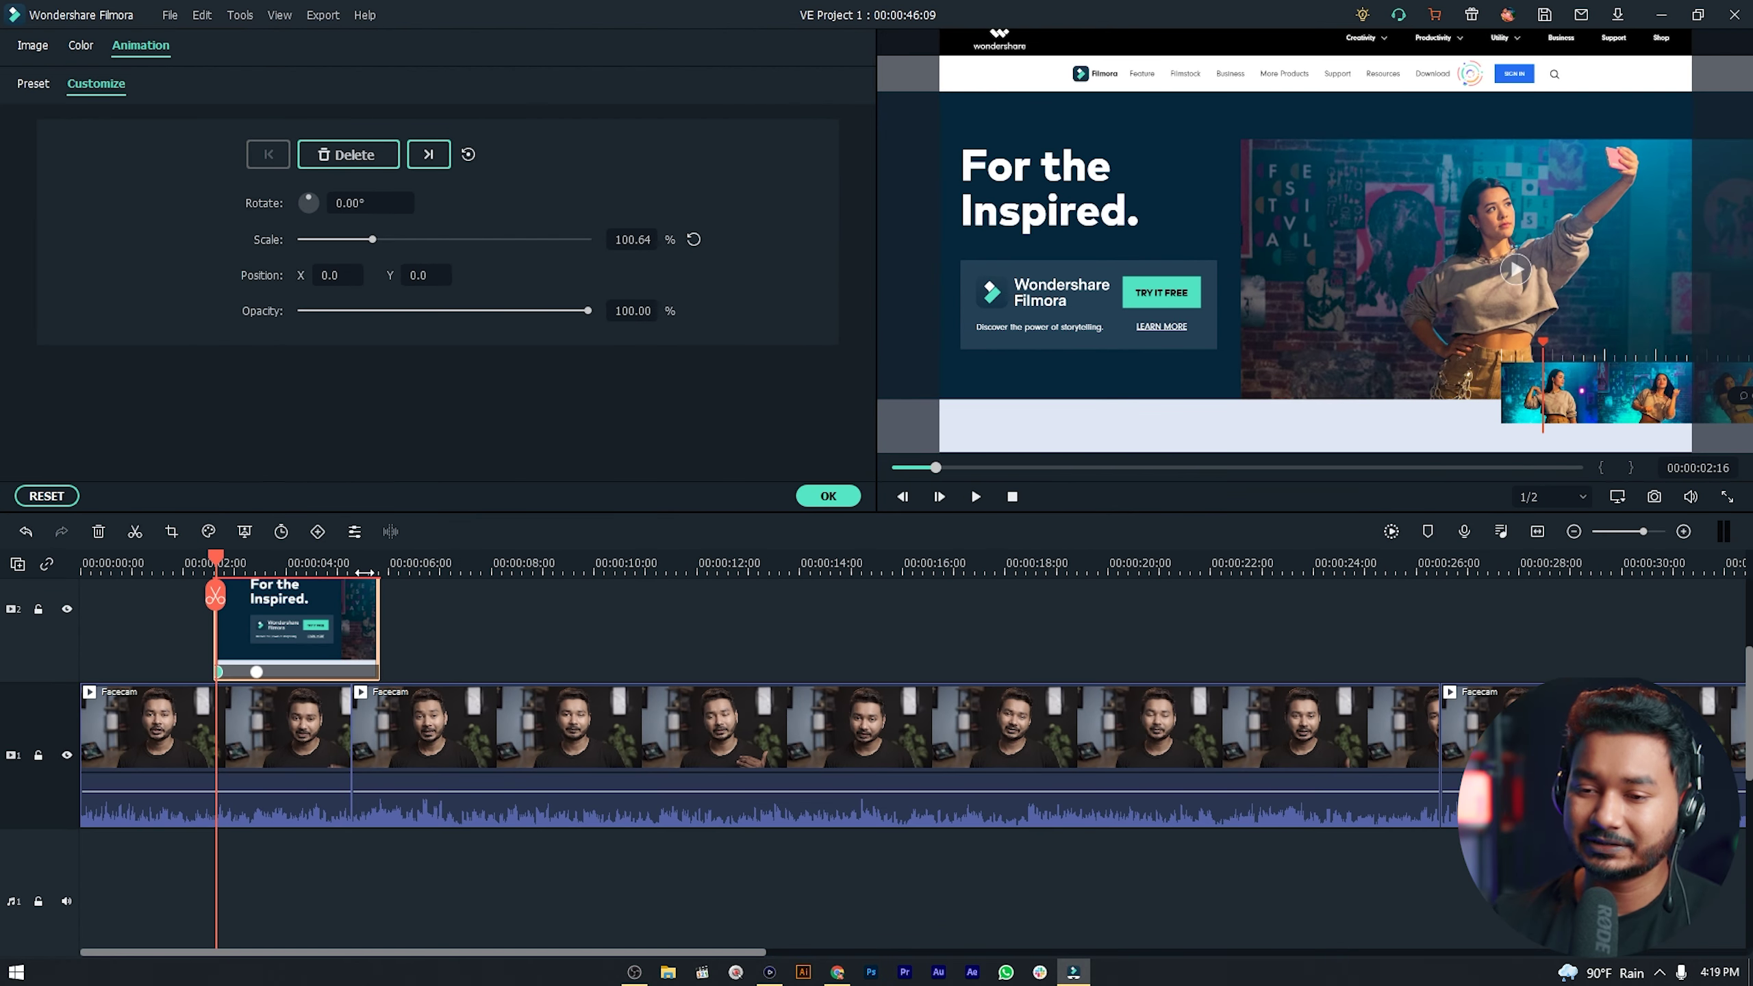
# Add a keyframe at the image's end, at 00:00:05:20, and set its scale to 112.10%.
pyautogui.click(364, 573)
pyautogui.moveTo(368, 566); pyautogui.dragTo(381, 568)
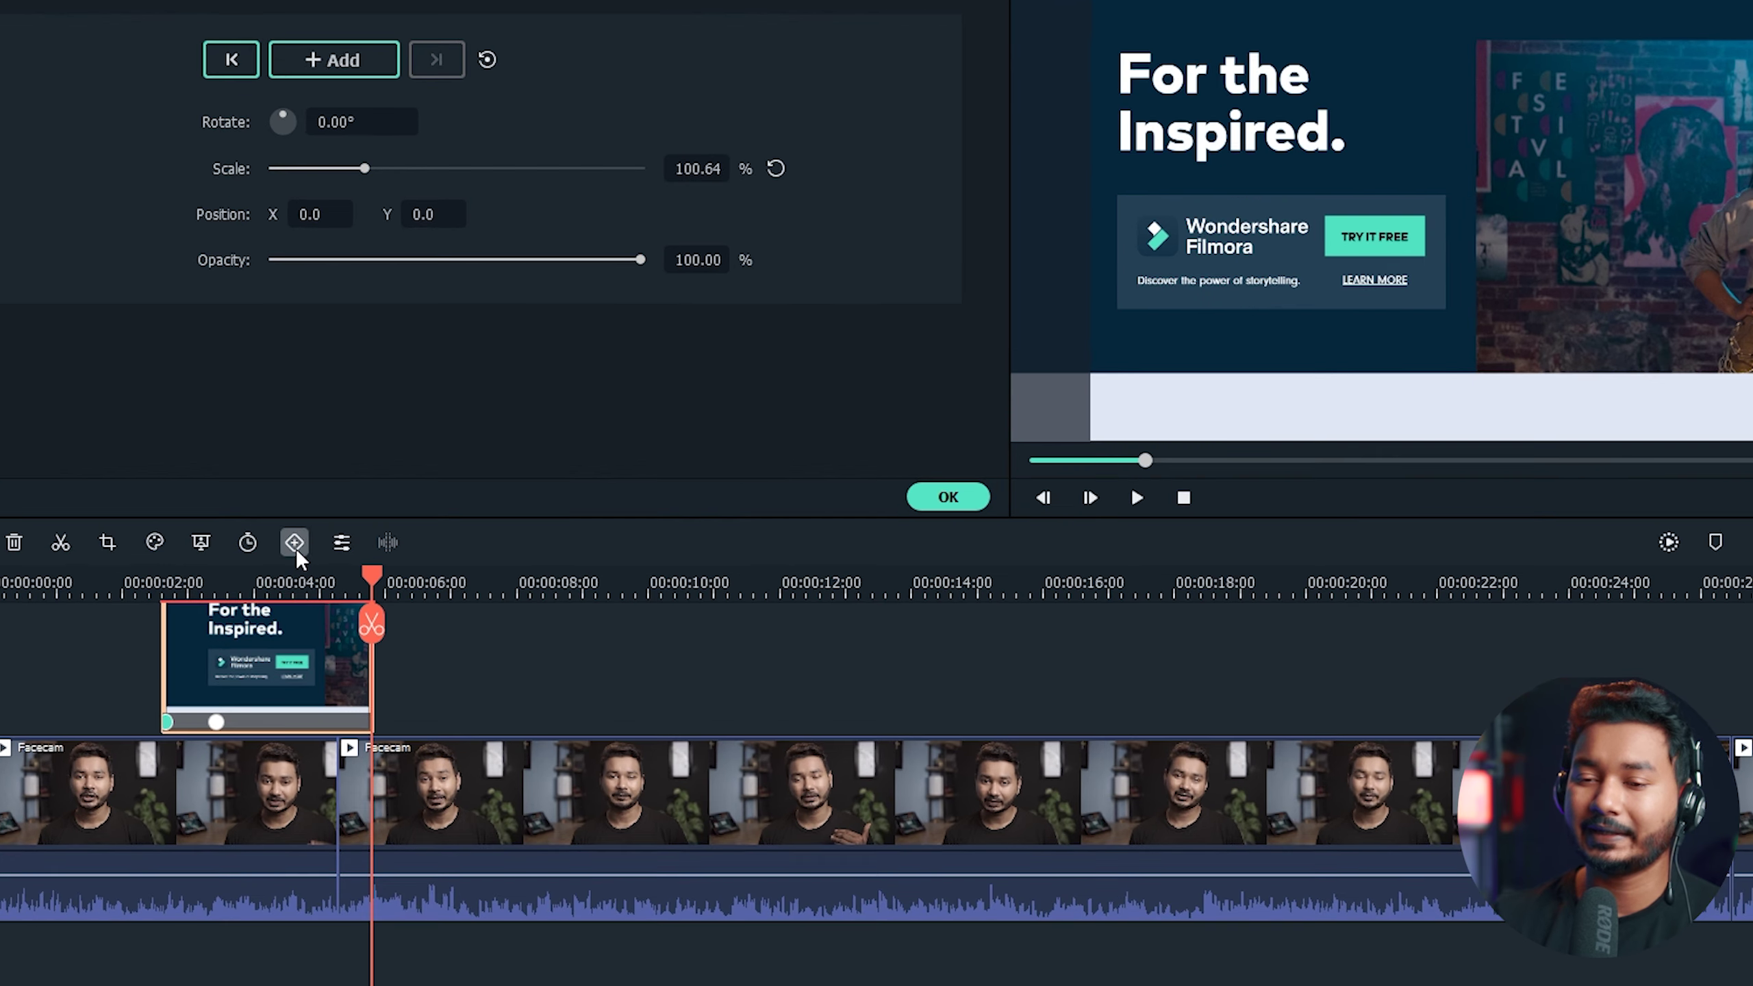
pyautogui.click(318, 532)
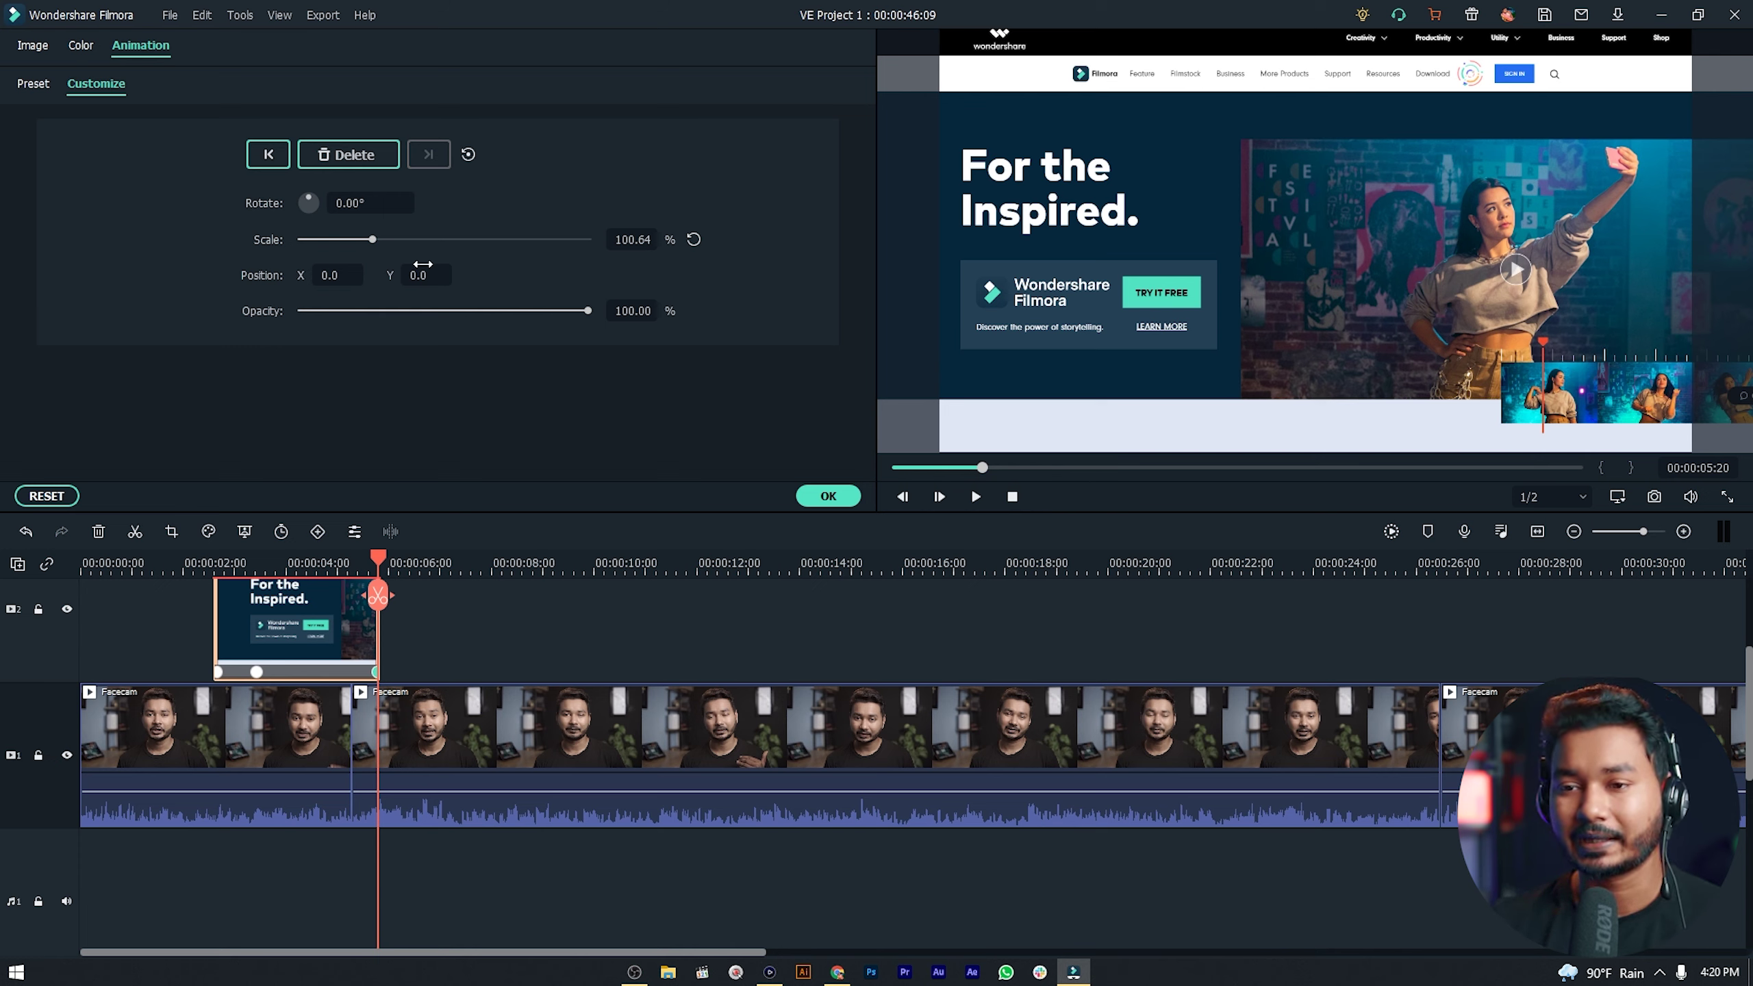
pyautogui.moveTo(373, 239); pyautogui.dragTo(381, 241)
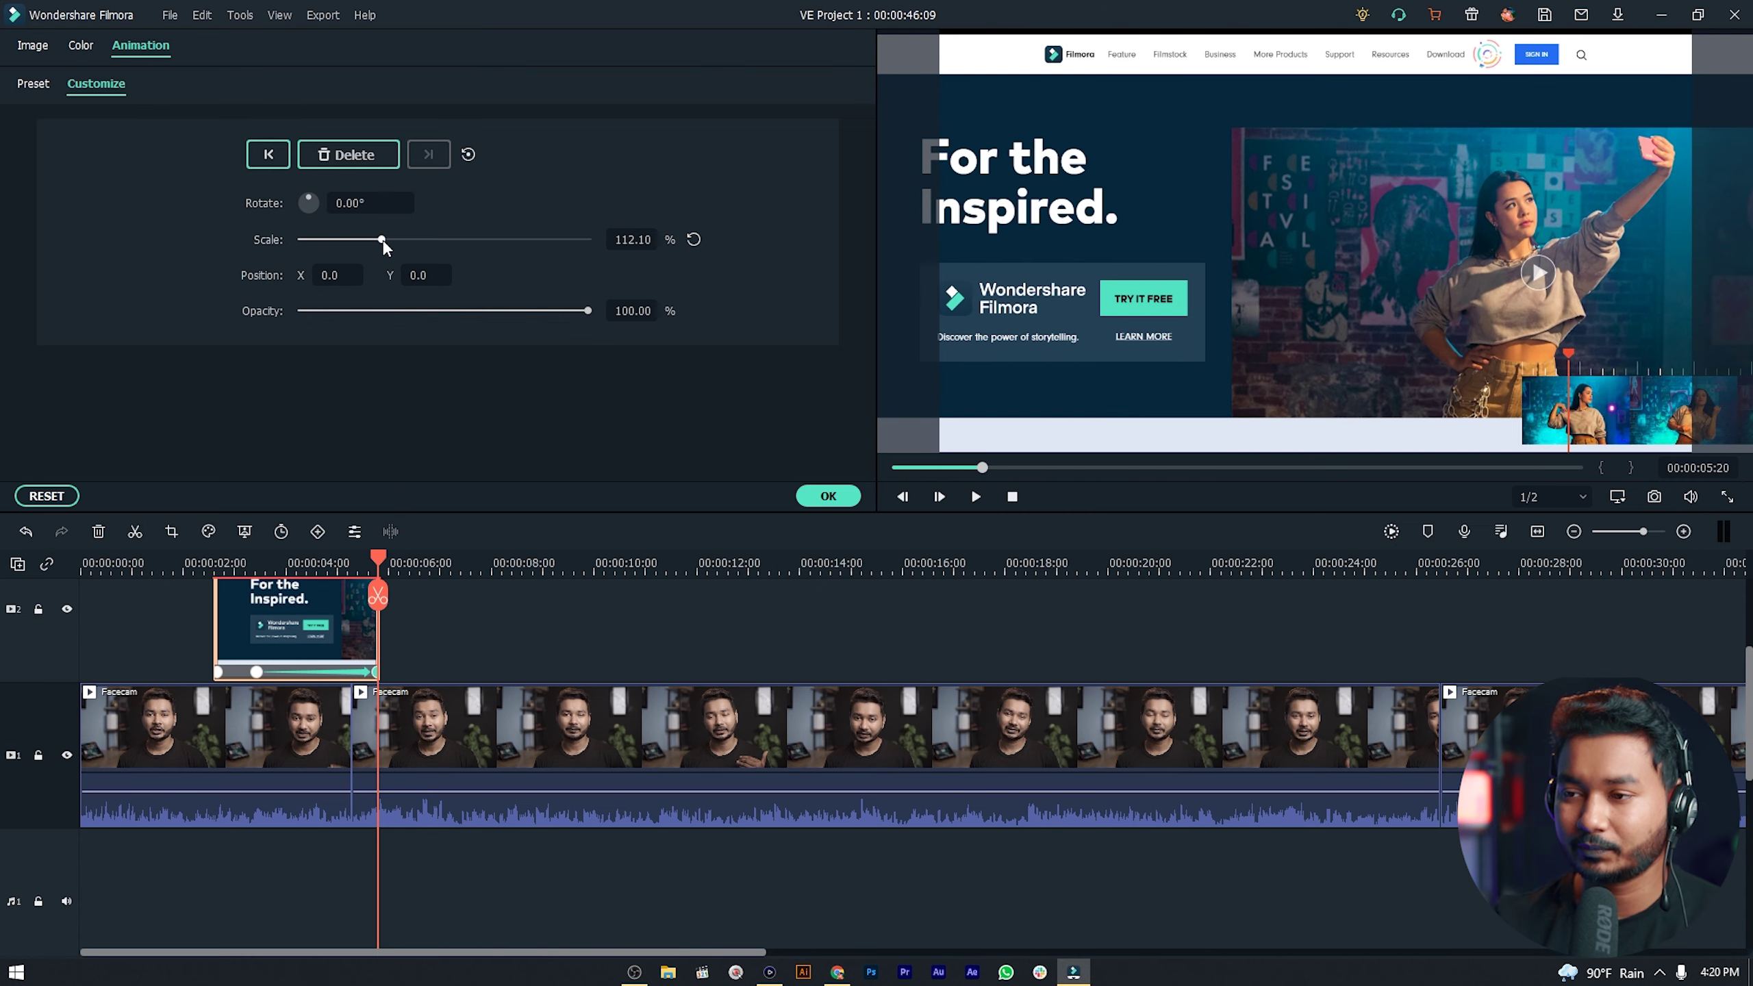
# Move the image's middle keyframe back to the start of the clip so the zoom spans its full length.
pyautogui.click(207, 566)
pyautogui.press('space')
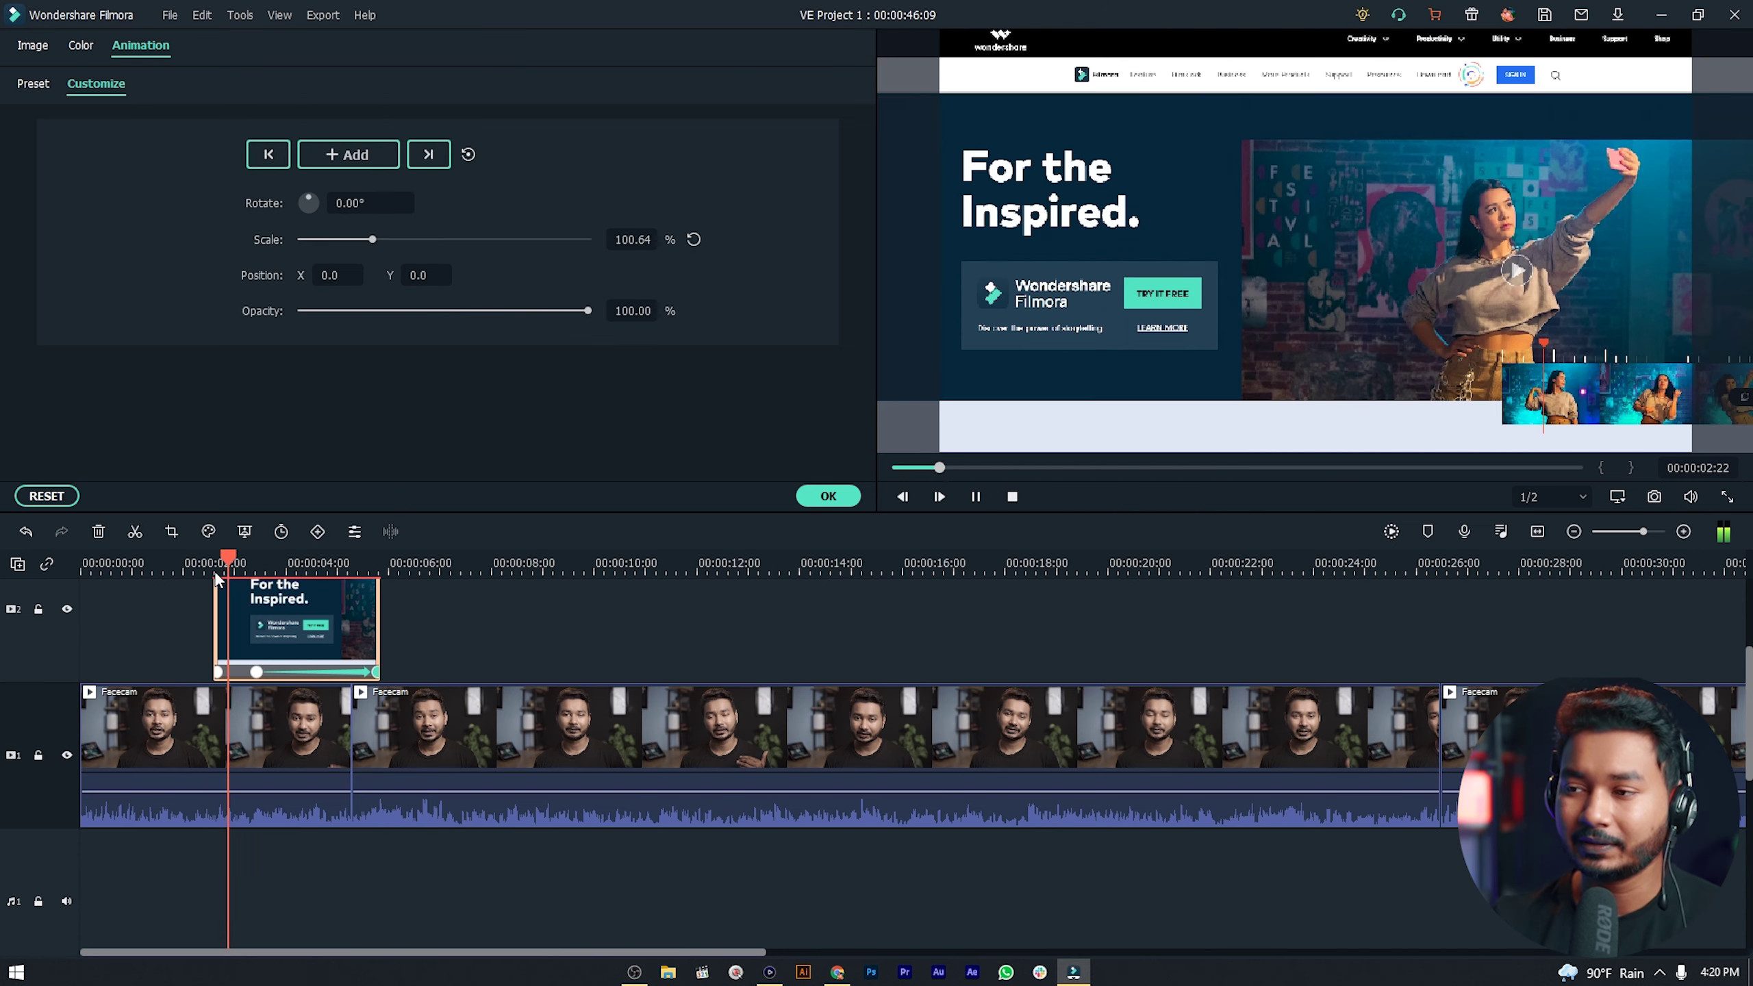
pyautogui.press('space')
pyautogui.click(255, 672)
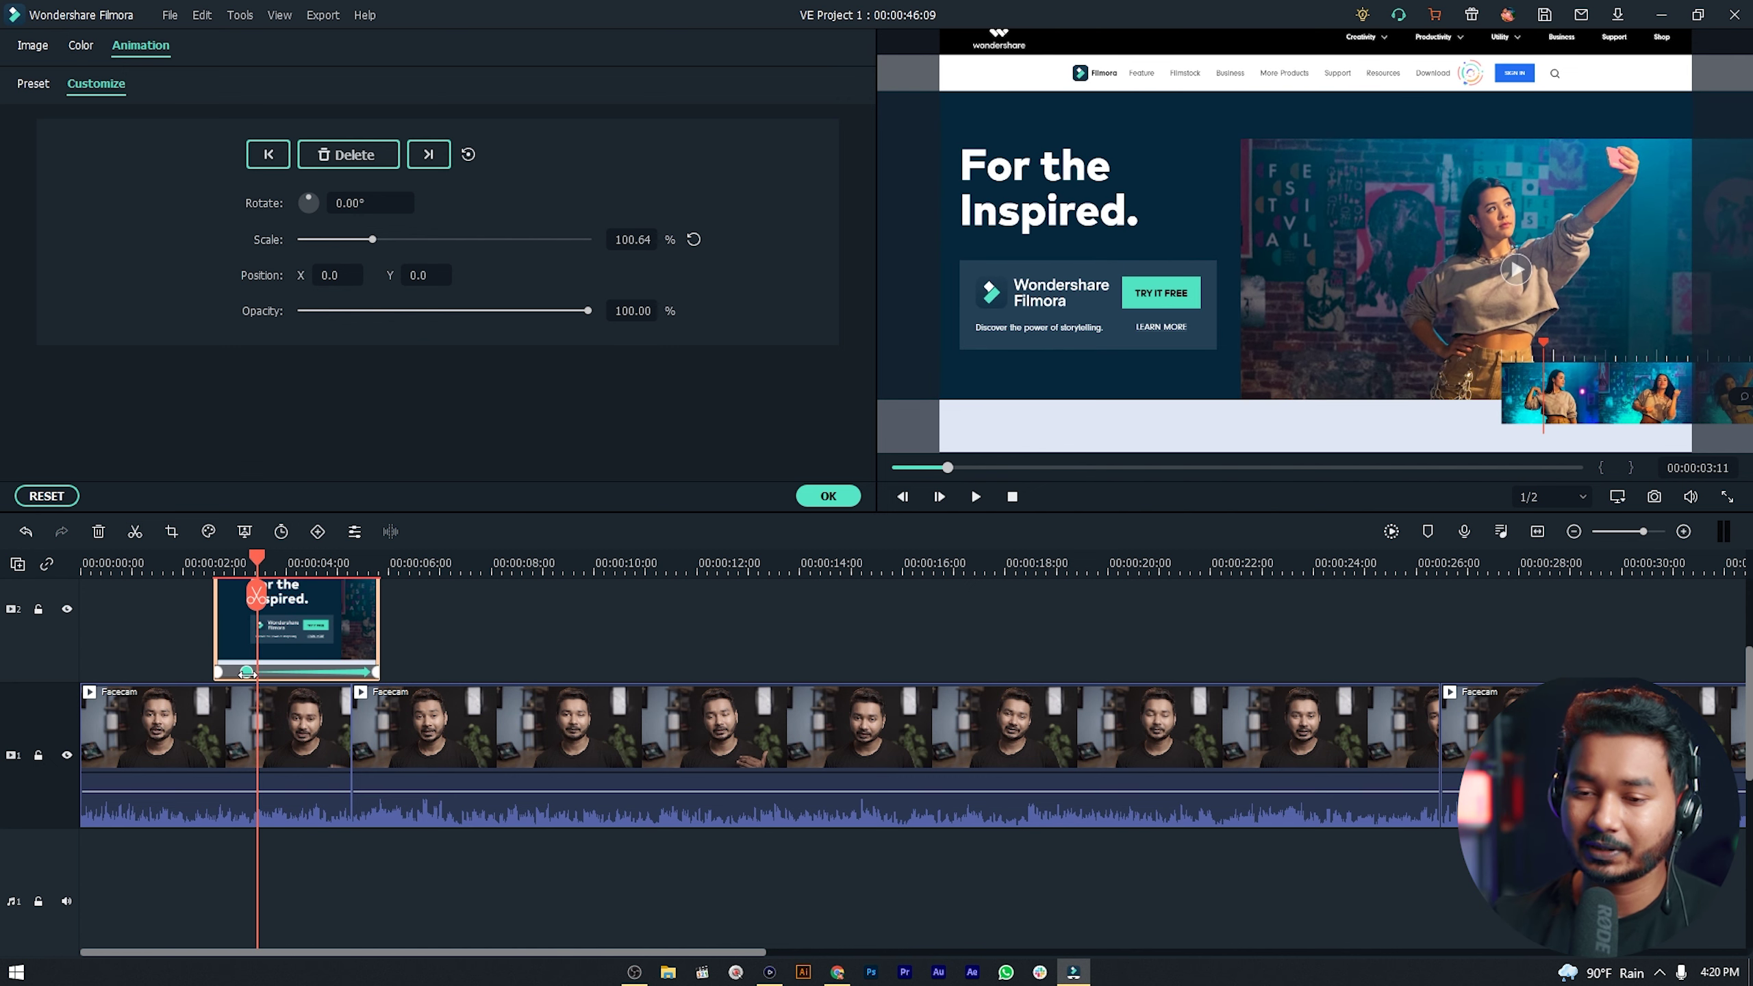
pyautogui.moveTo(247, 673)
pyautogui.mouseDown()
pyautogui.moveTo(220, 673)
pyautogui.moveTo(290, 673)
pyautogui.moveTo(230, 680)
pyautogui.mouseUp()
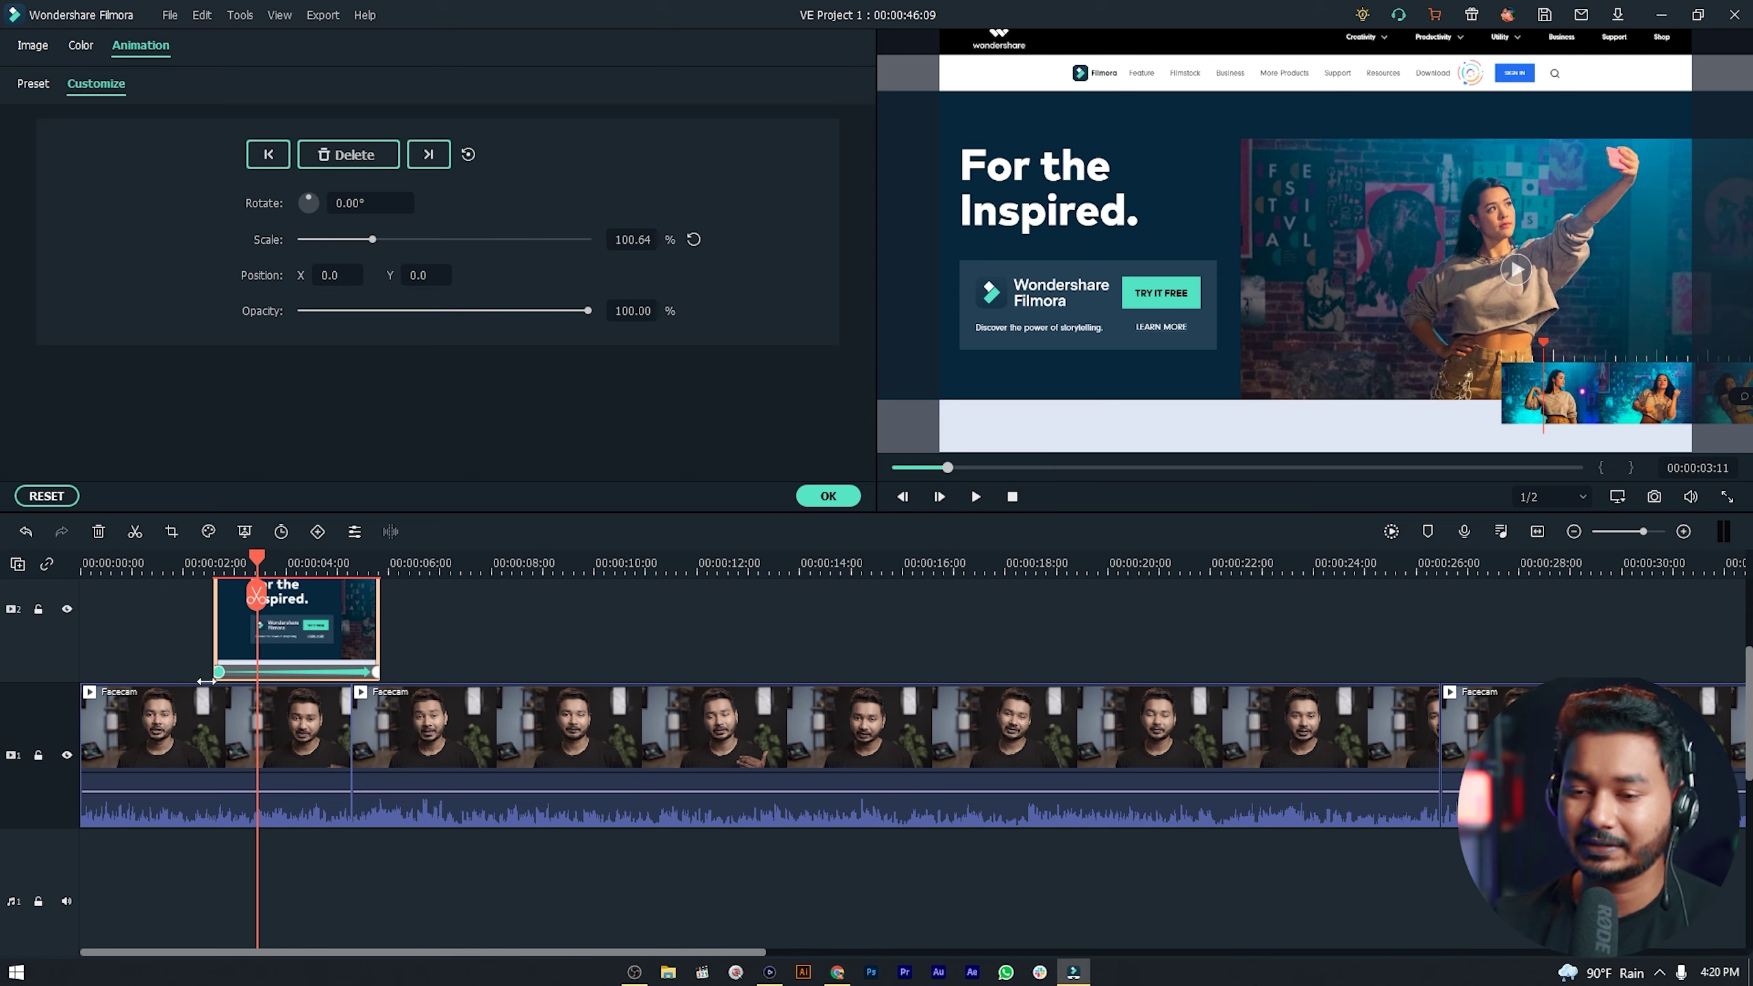
pyautogui.click(205, 681)
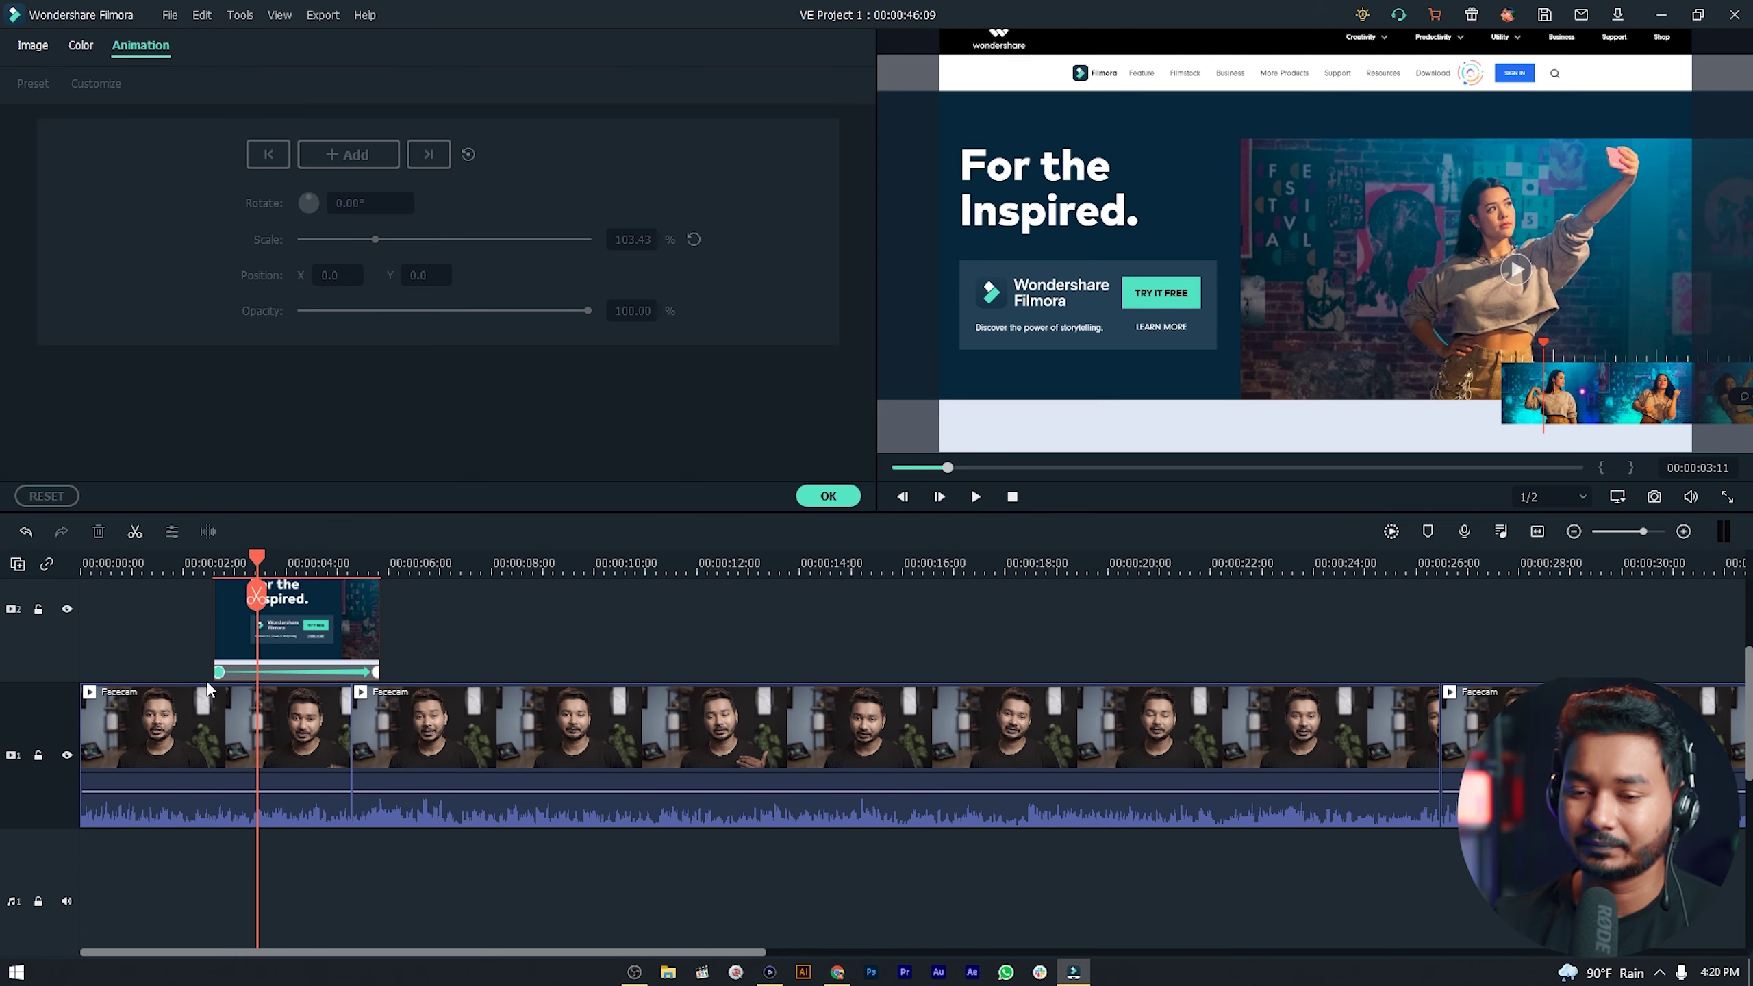
# Play the website image from its start to check the zoom animation.
pyautogui.click(209, 561)
pyautogui.press('space')
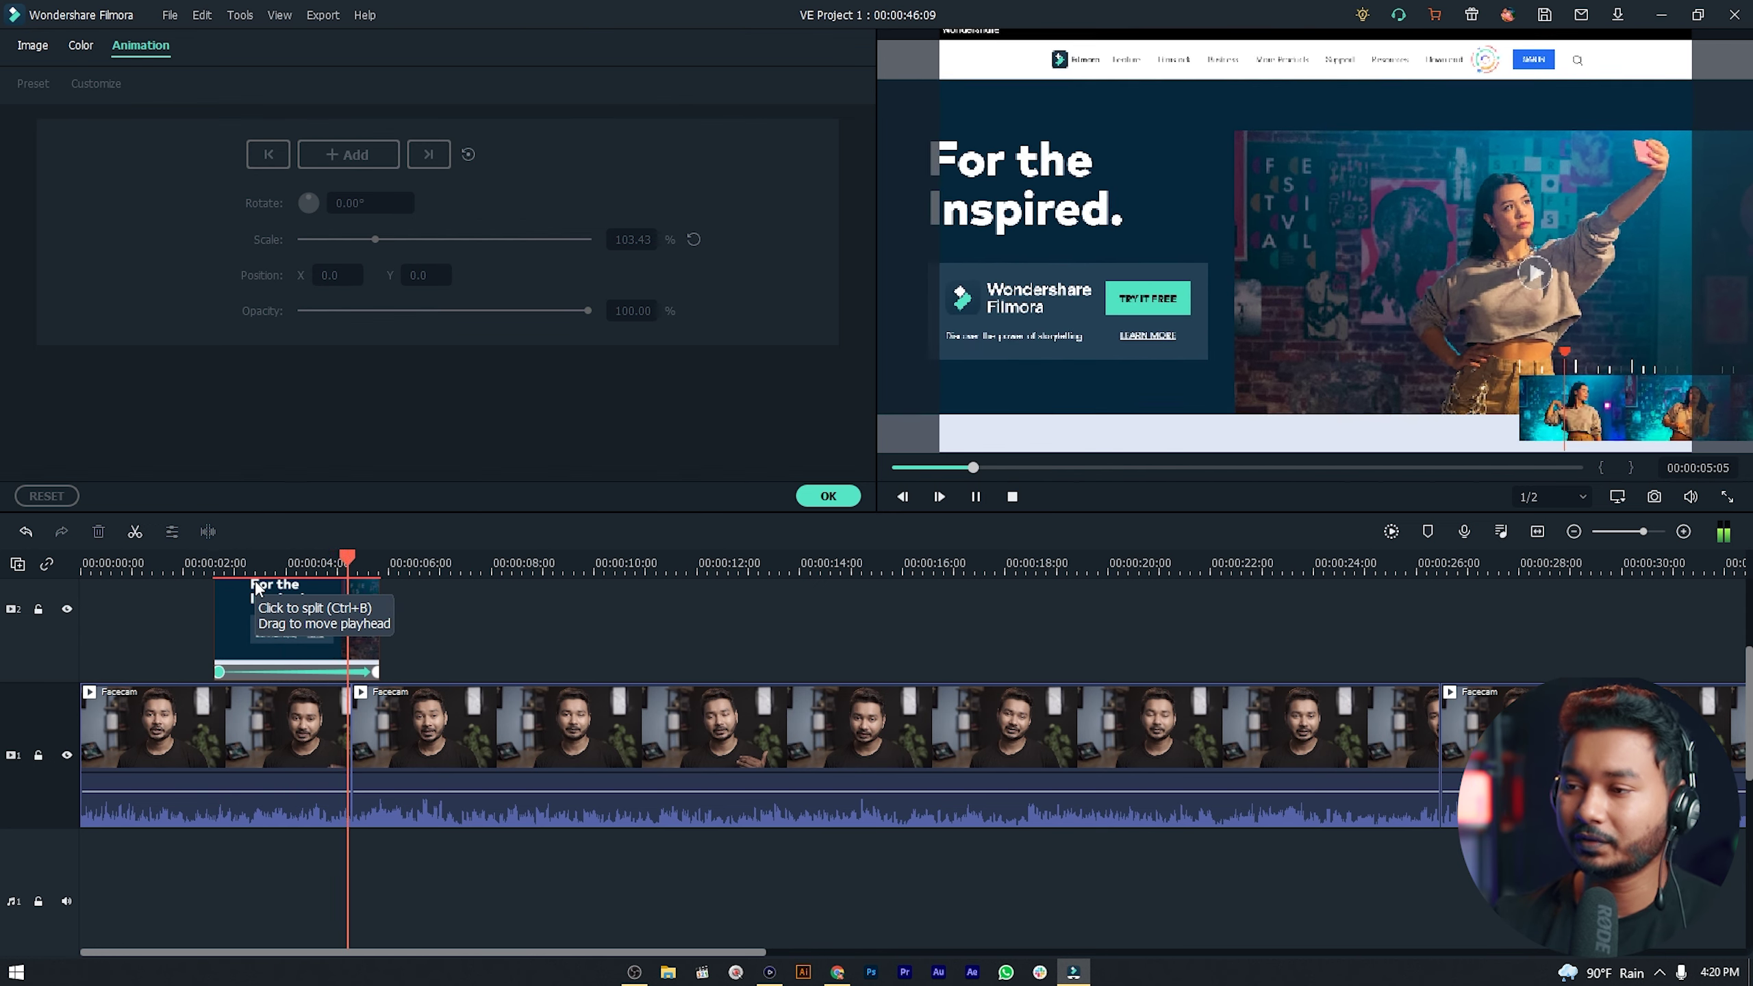
pyautogui.press('space')
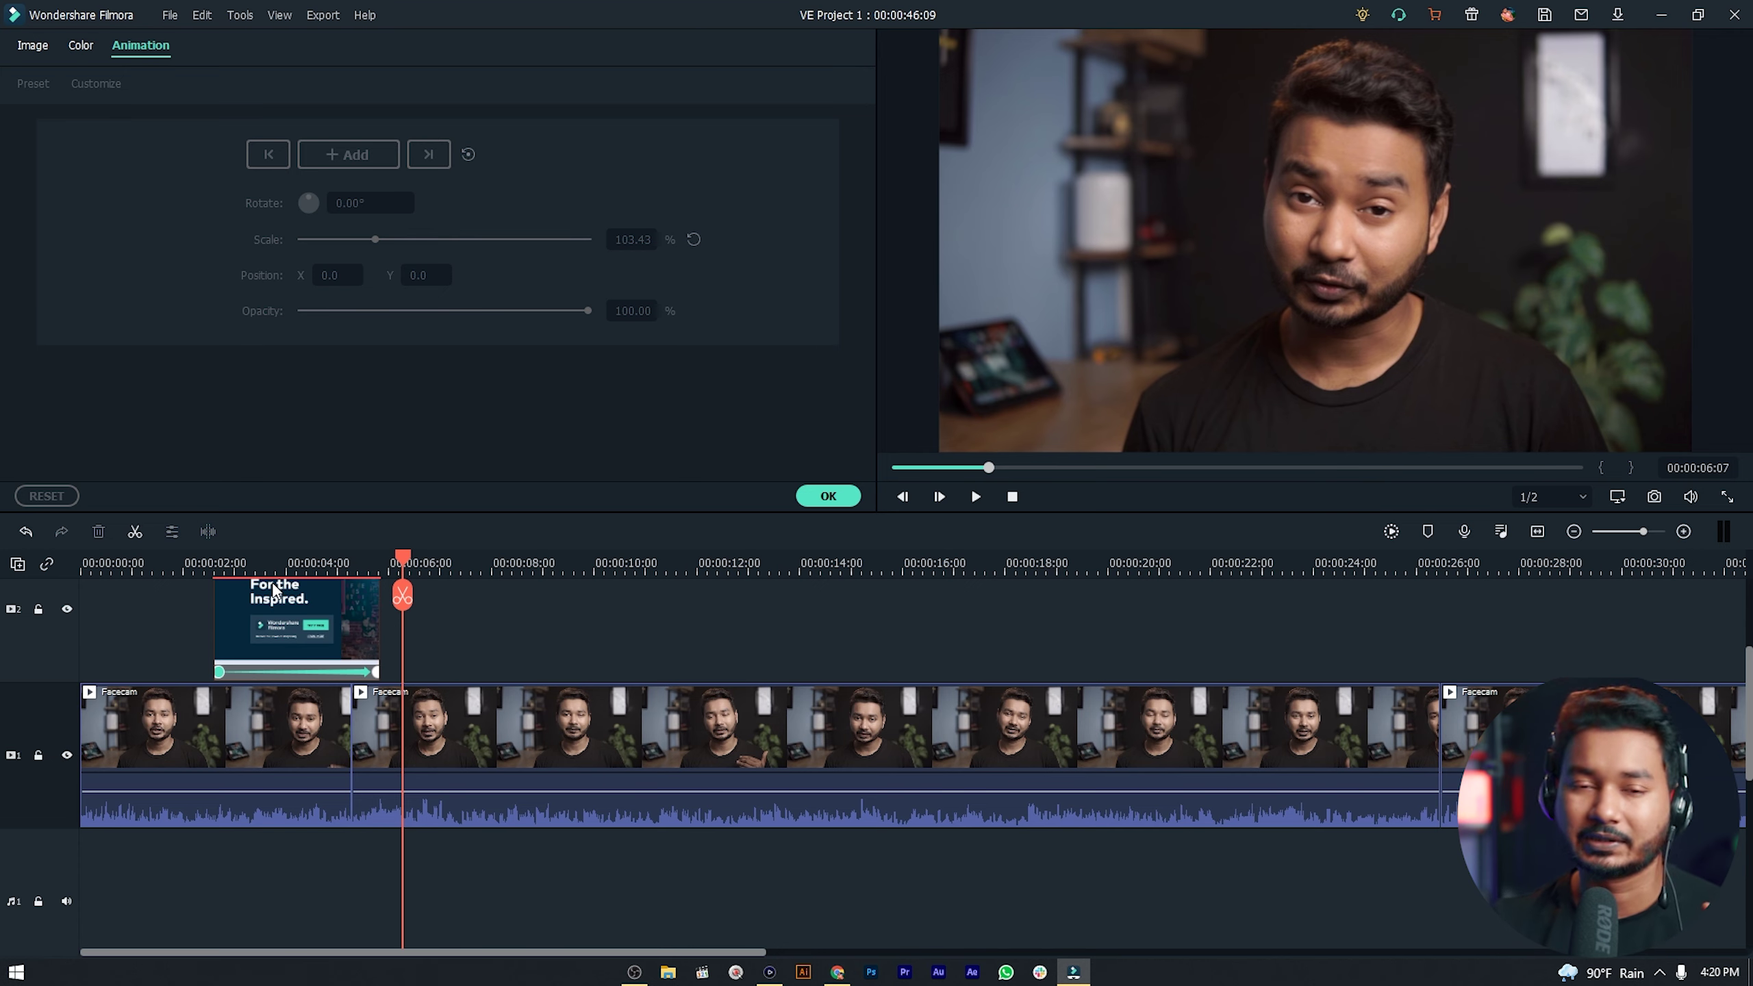
# Preview the videoblocks-blogging clip and place it on the second video track at about 8 seconds.
pyautogui.click(387, 563)
pyautogui.press('space')
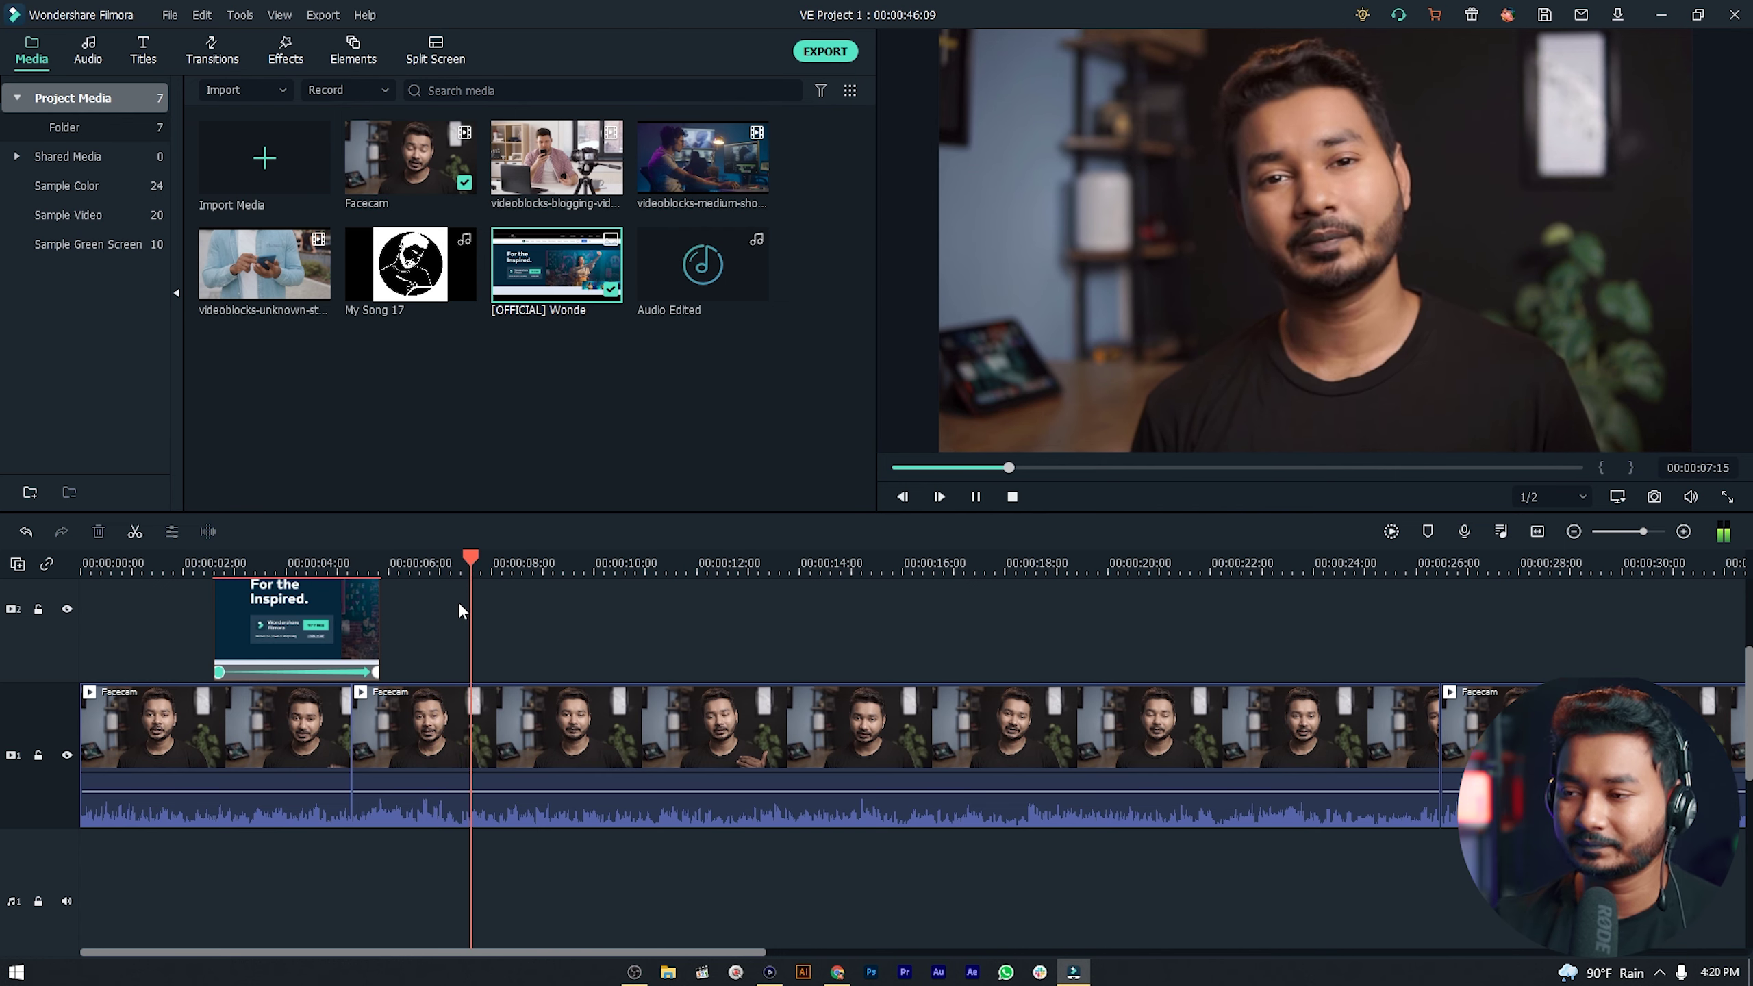
pyautogui.press('space')
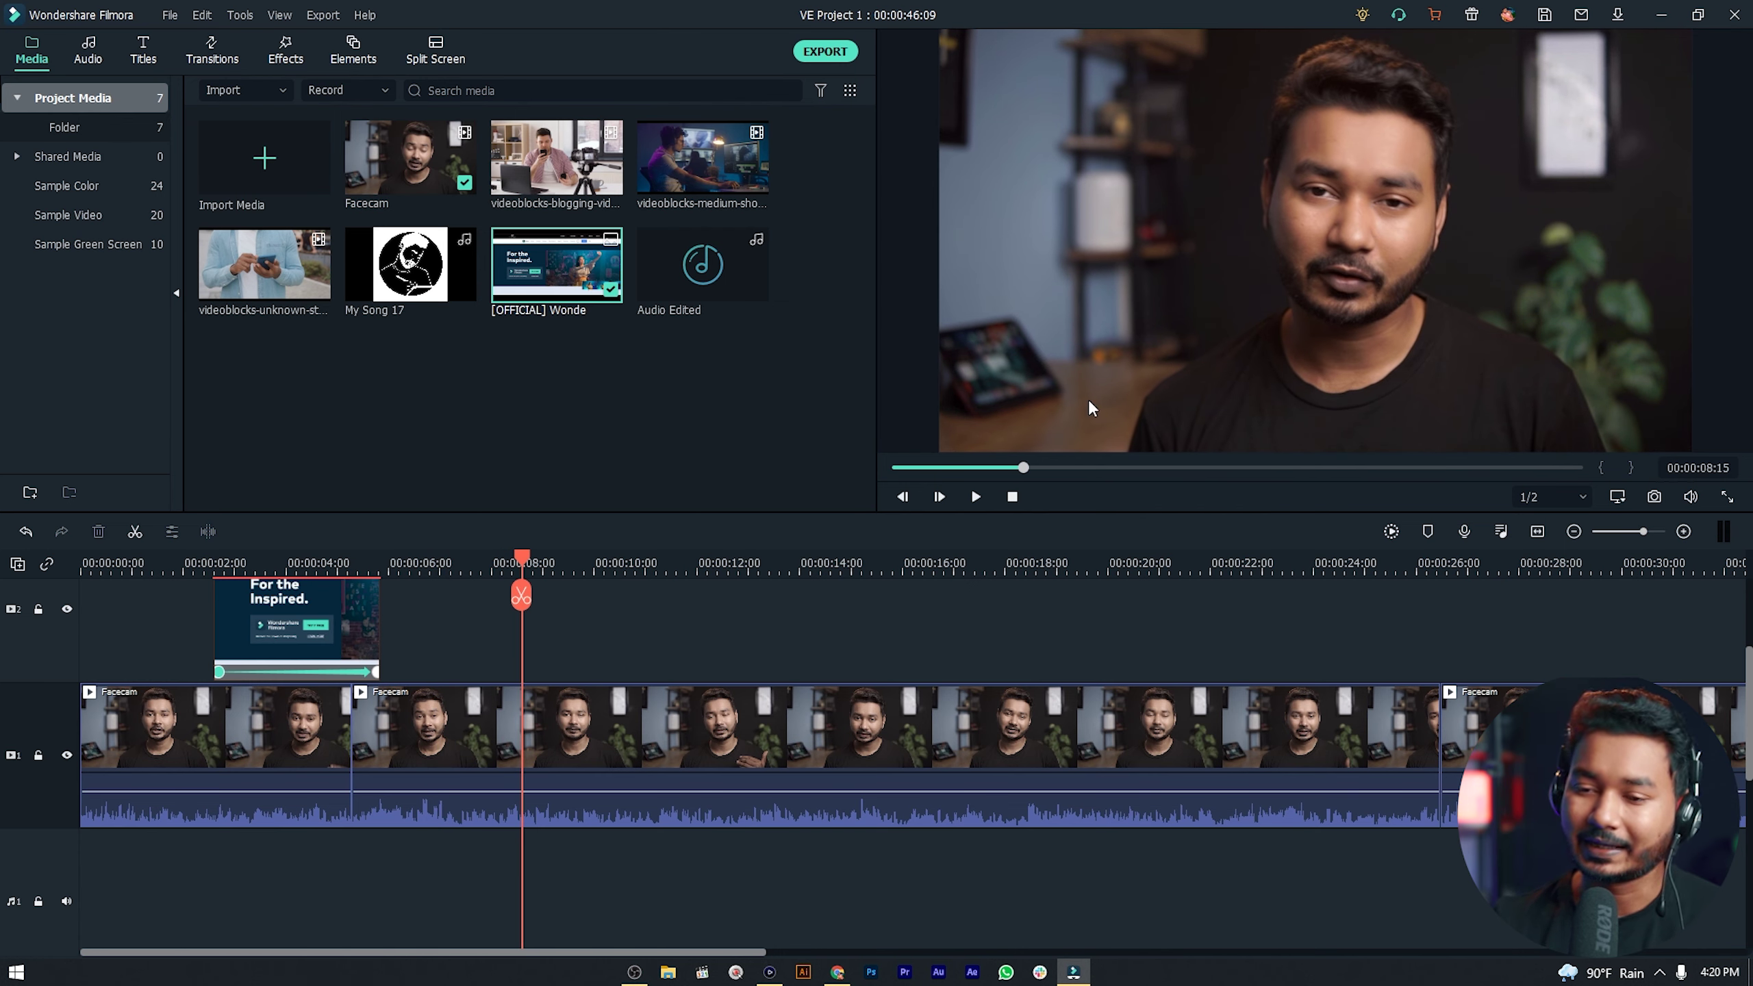
pyautogui.doubleClick(566, 163)
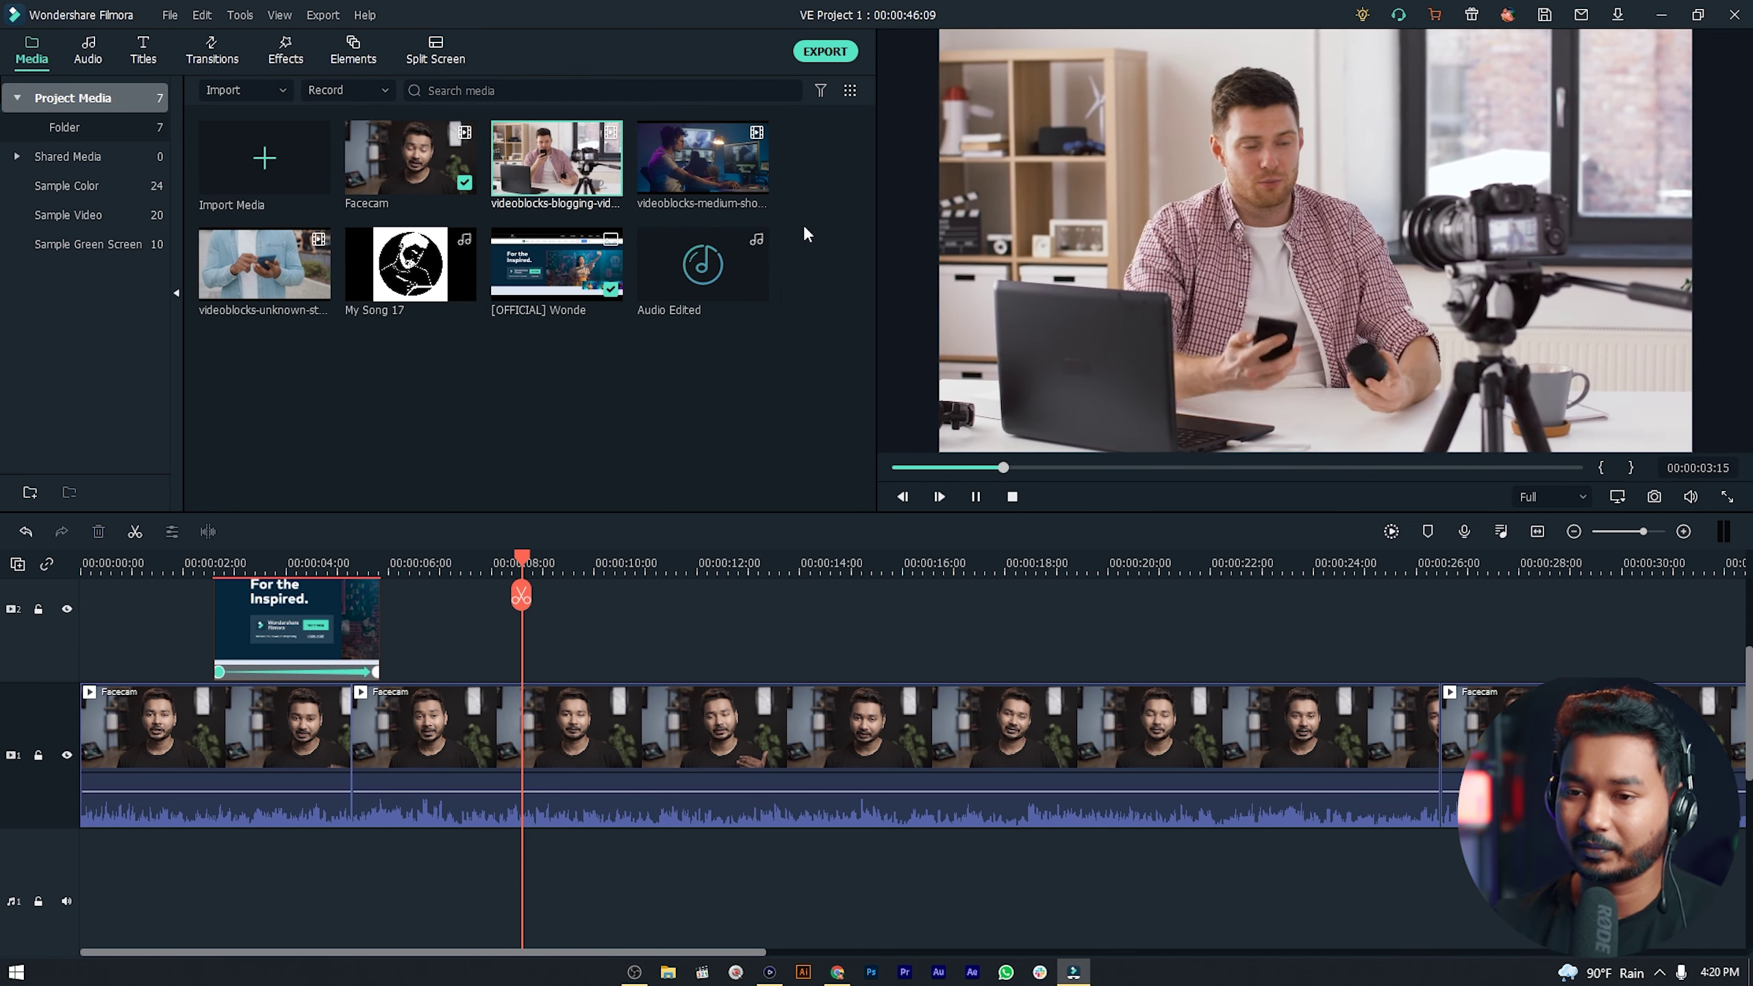
pyautogui.moveTo(621, 188); pyautogui.dragTo(481, 639)
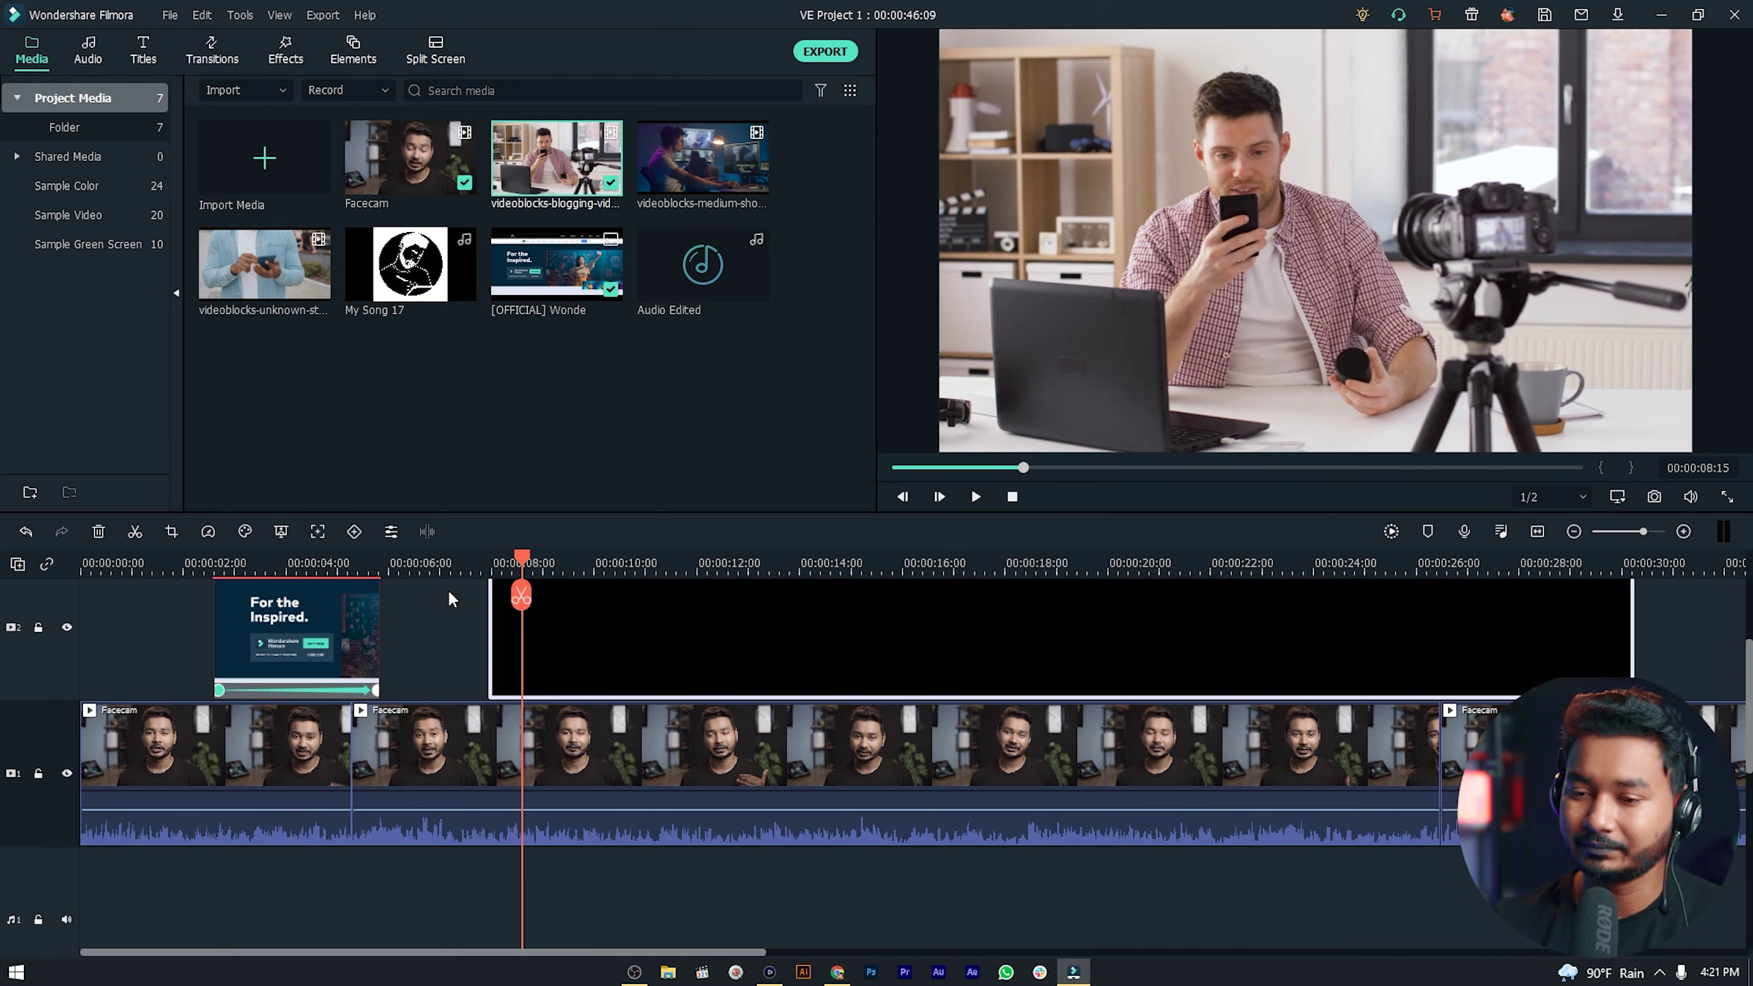
# Play the section with the blogging clip and shift the clip earlier to start just after 7 seconds.
pyautogui.click(456, 565)
pyautogui.press('space')
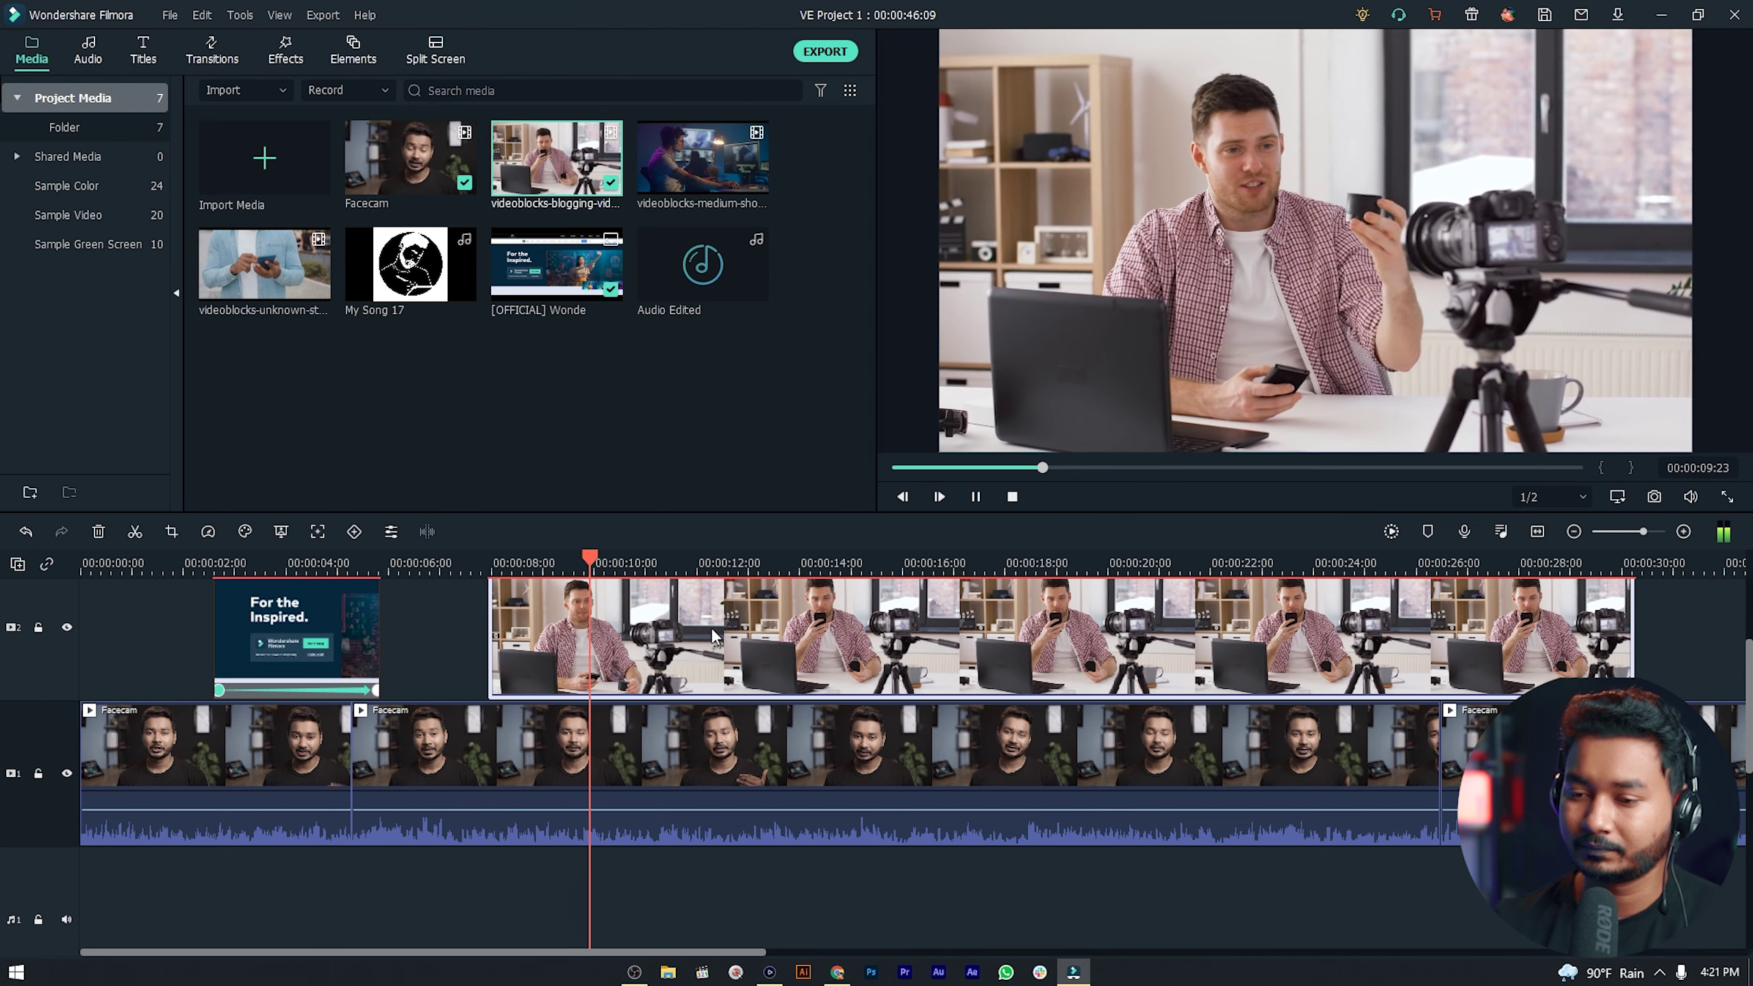
pyautogui.press('space')
pyautogui.moveTo(706, 628); pyautogui.dragTo(670, 628)
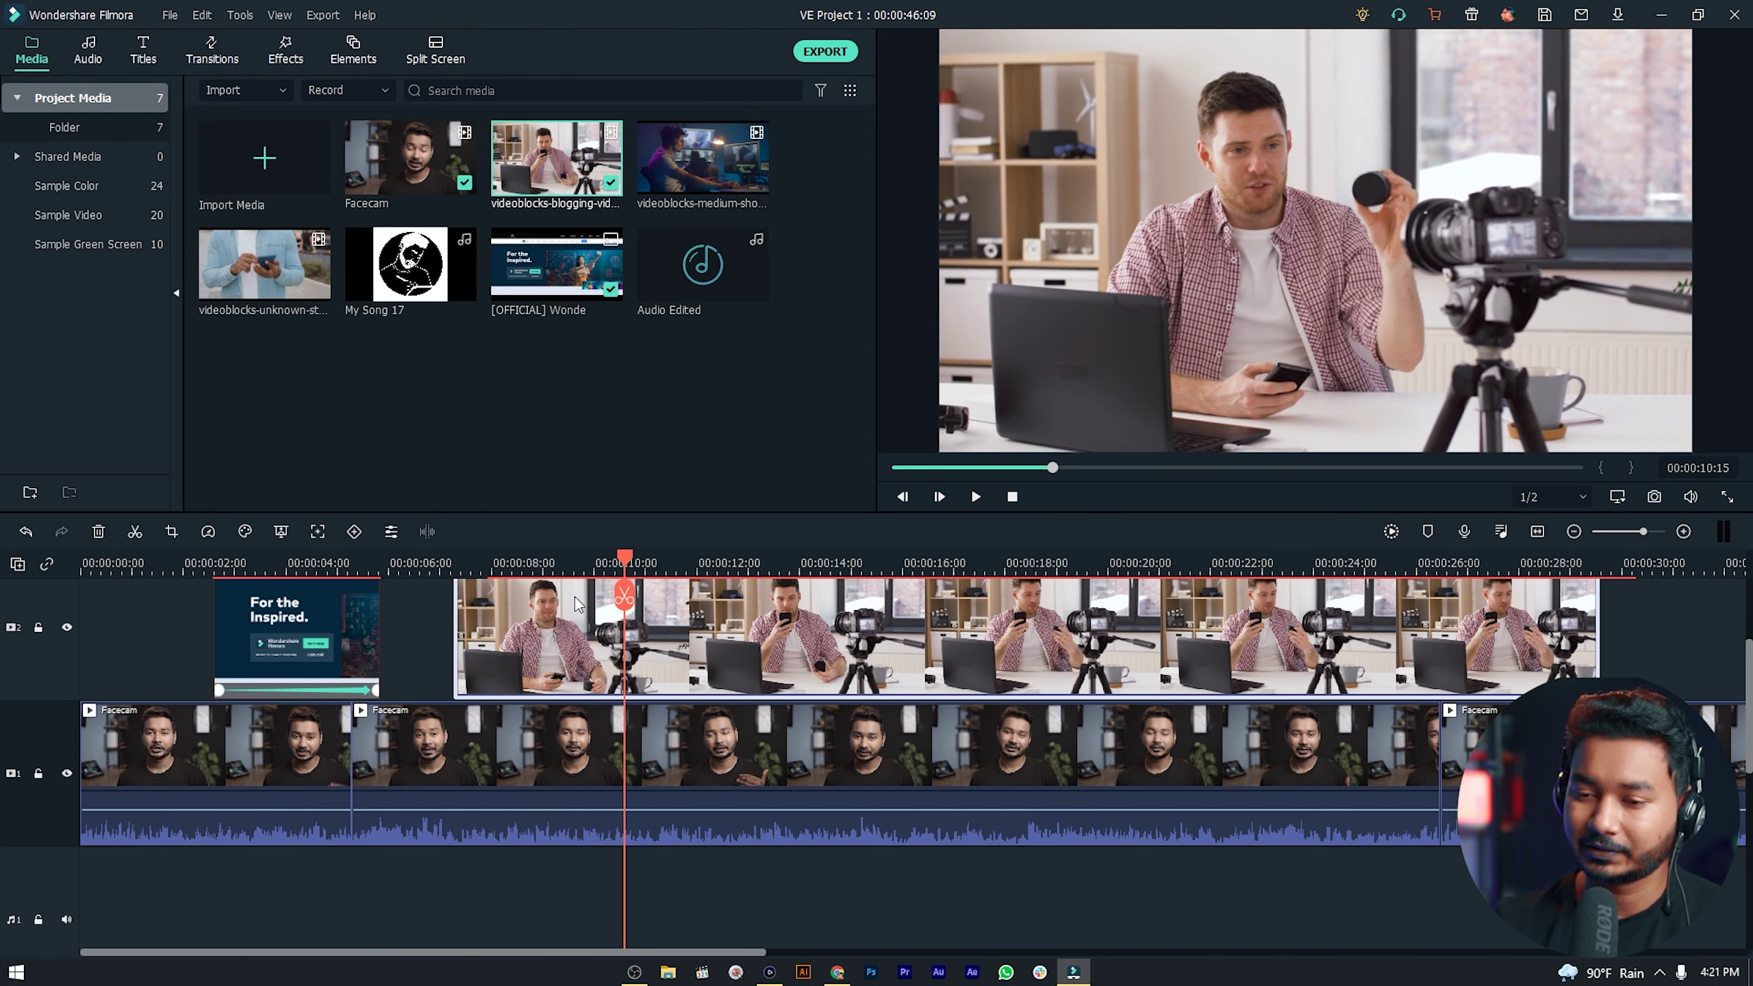
# Play the blogging clip and trim its end to 00:00:10:02, leaving a duration of 00:00:02:20.
pyautogui.click(424, 565)
pyautogui.press('space')
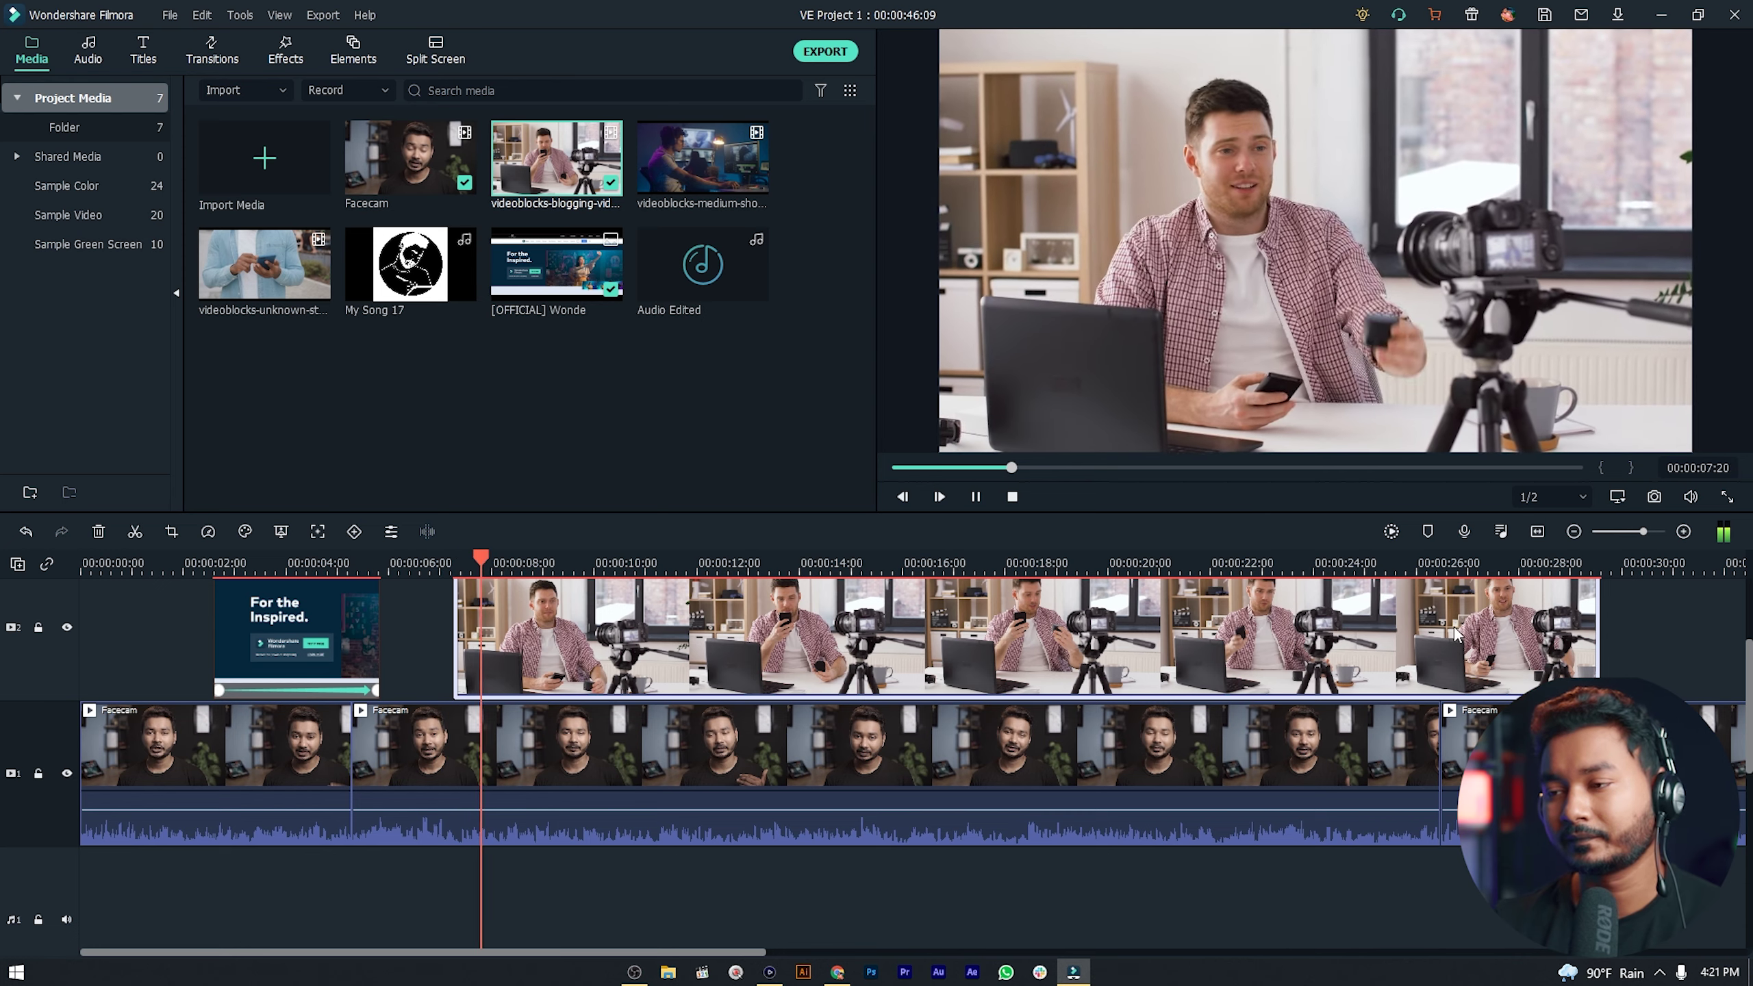
pyautogui.press('space')
pyautogui.moveTo(1596, 631); pyautogui.dragTo(601, 654)
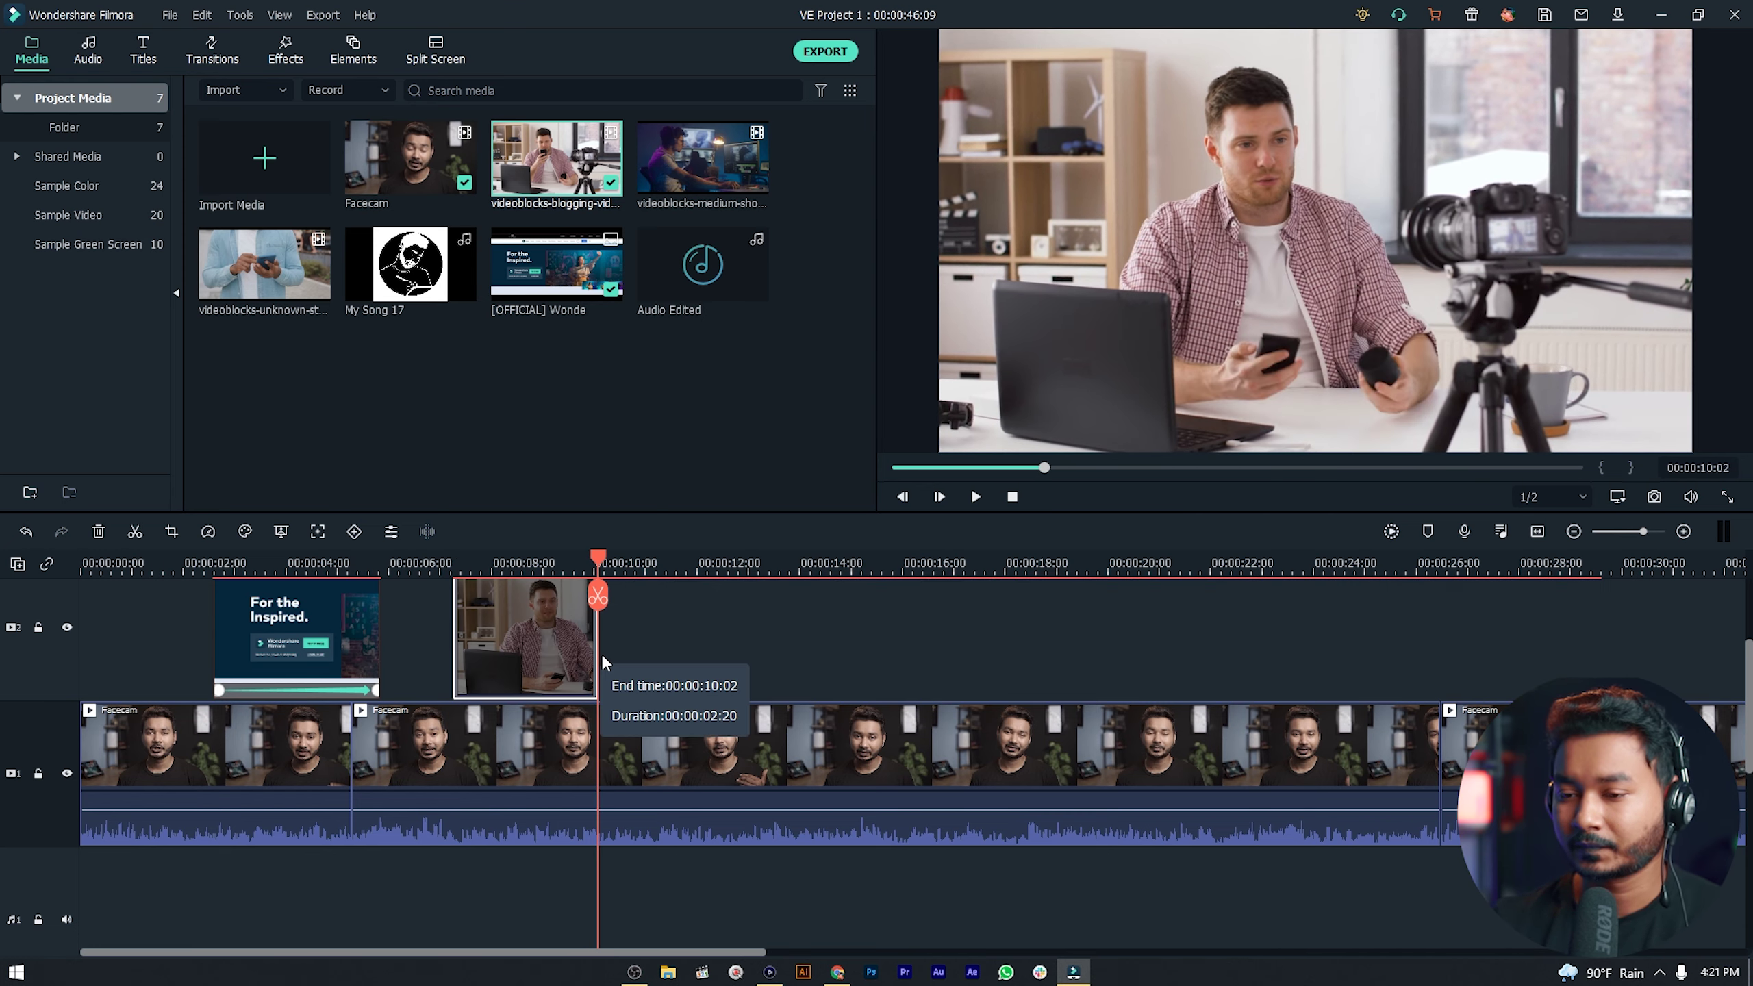
# Play on past the blogging clip and place the videoblocks-unknown phone clip on the second video track at about 13 seconds.
pyautogui.press('space')
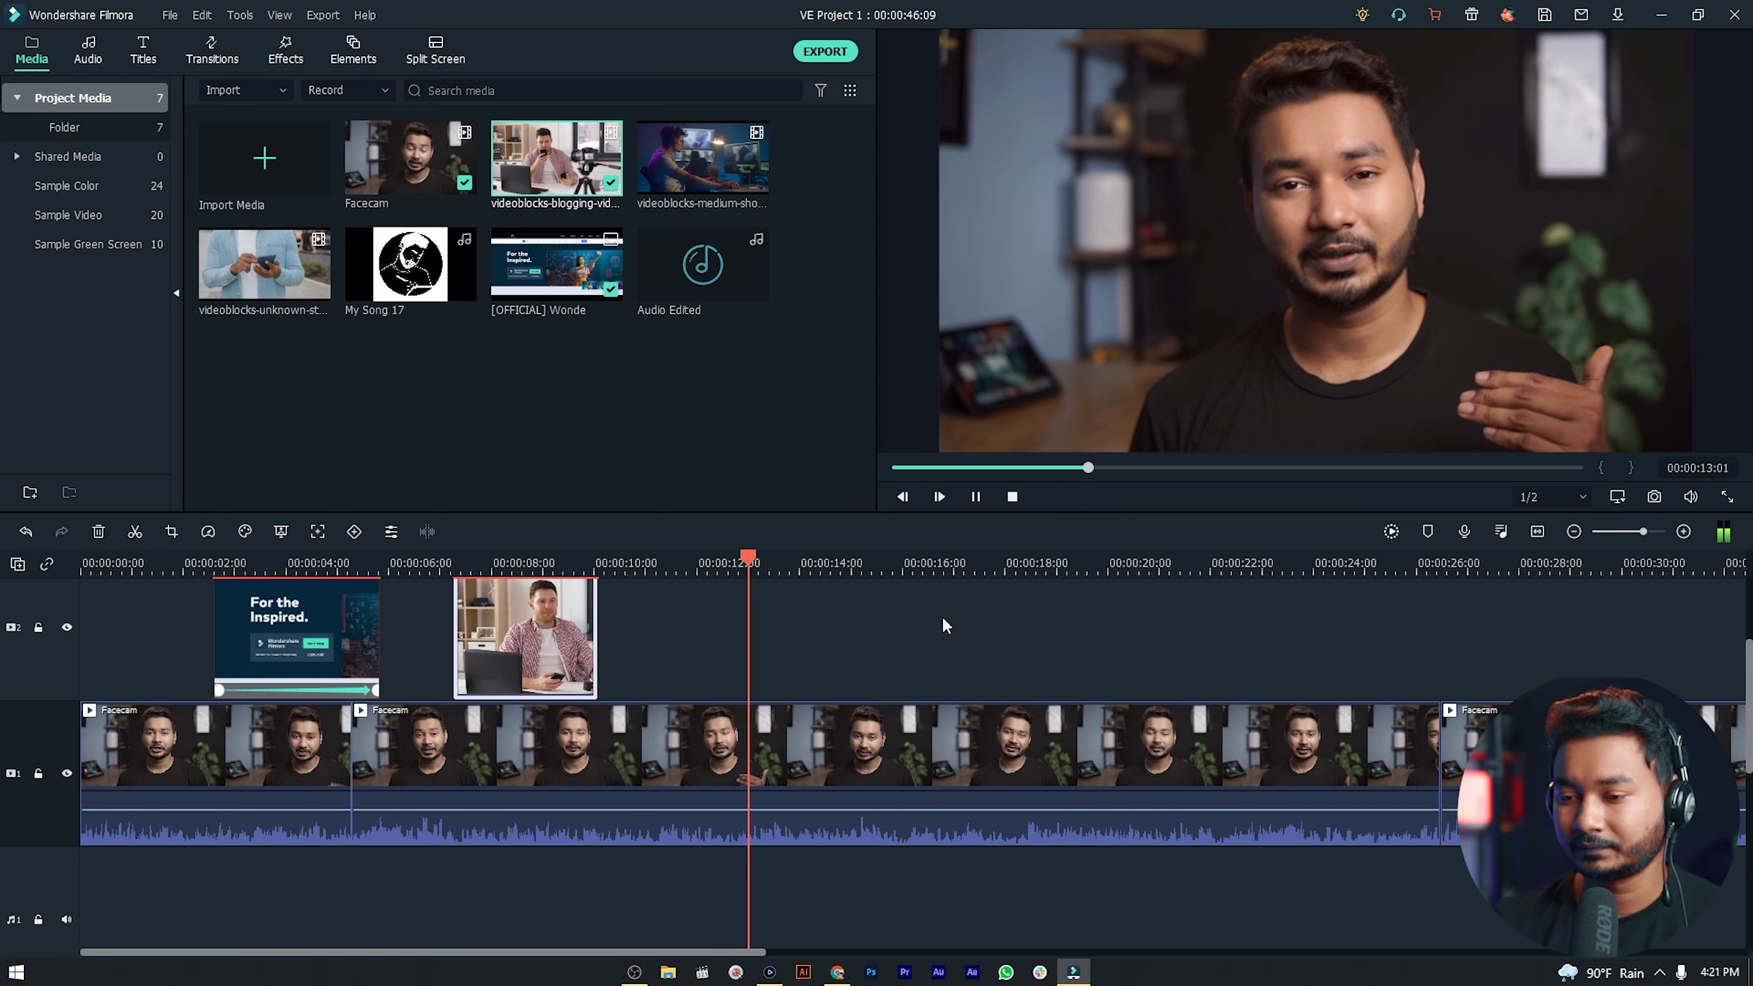
pyautogui.press('space')
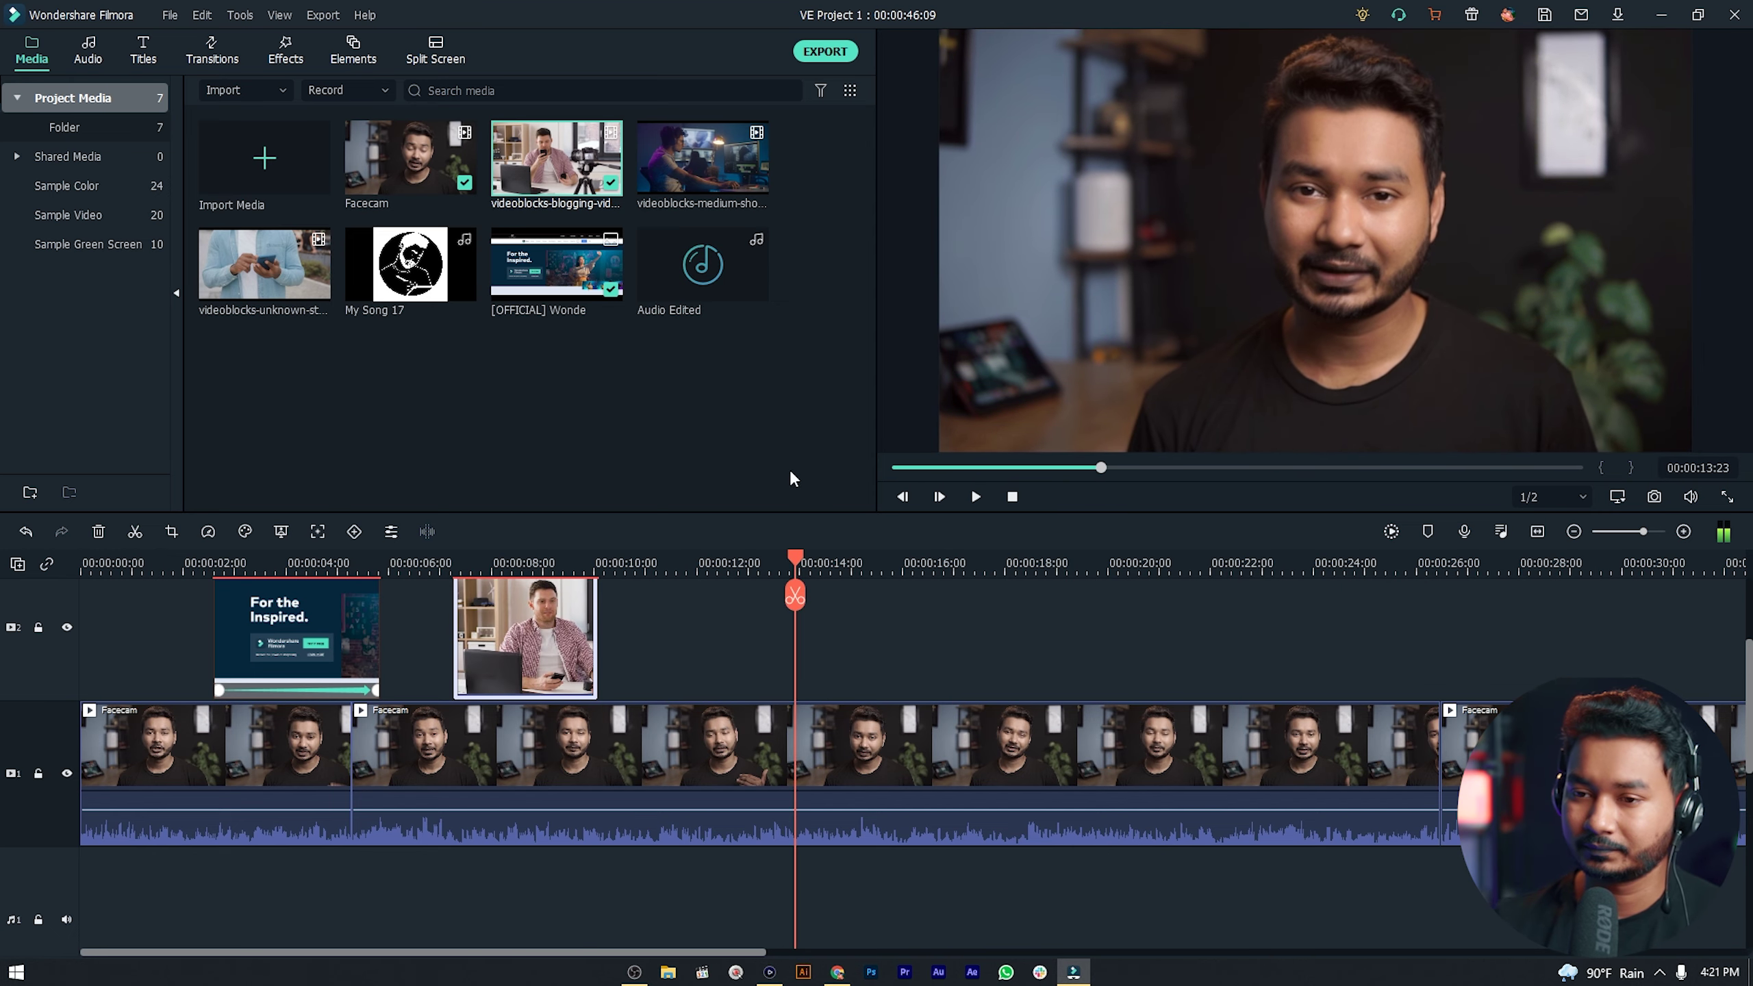
pyautogui.click(761, 559)
pyautogui.doubleClick(271, 250)
pyautogui.moveTo(271, 250); pyautogui.dragTo(740, 656)
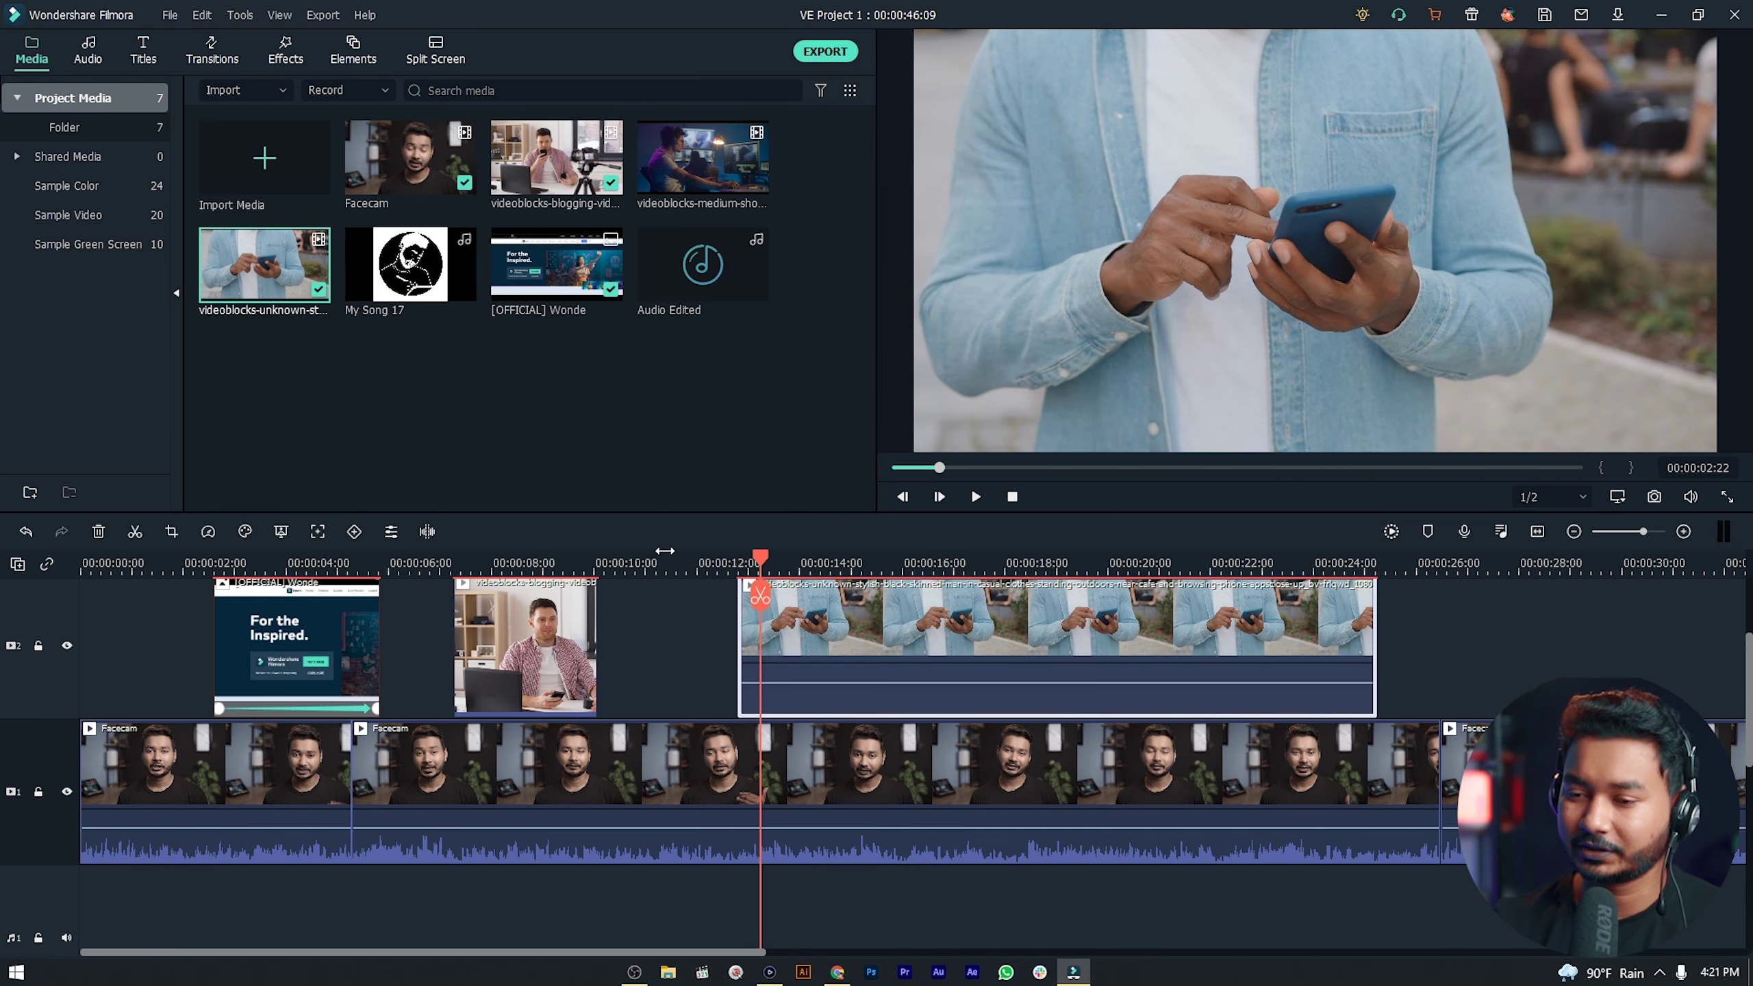
# Play the section with the phone clip and trim the clip's end to about 00:00:14:03.
pyautogui.click(674, 559)
pyautogui.press('space')
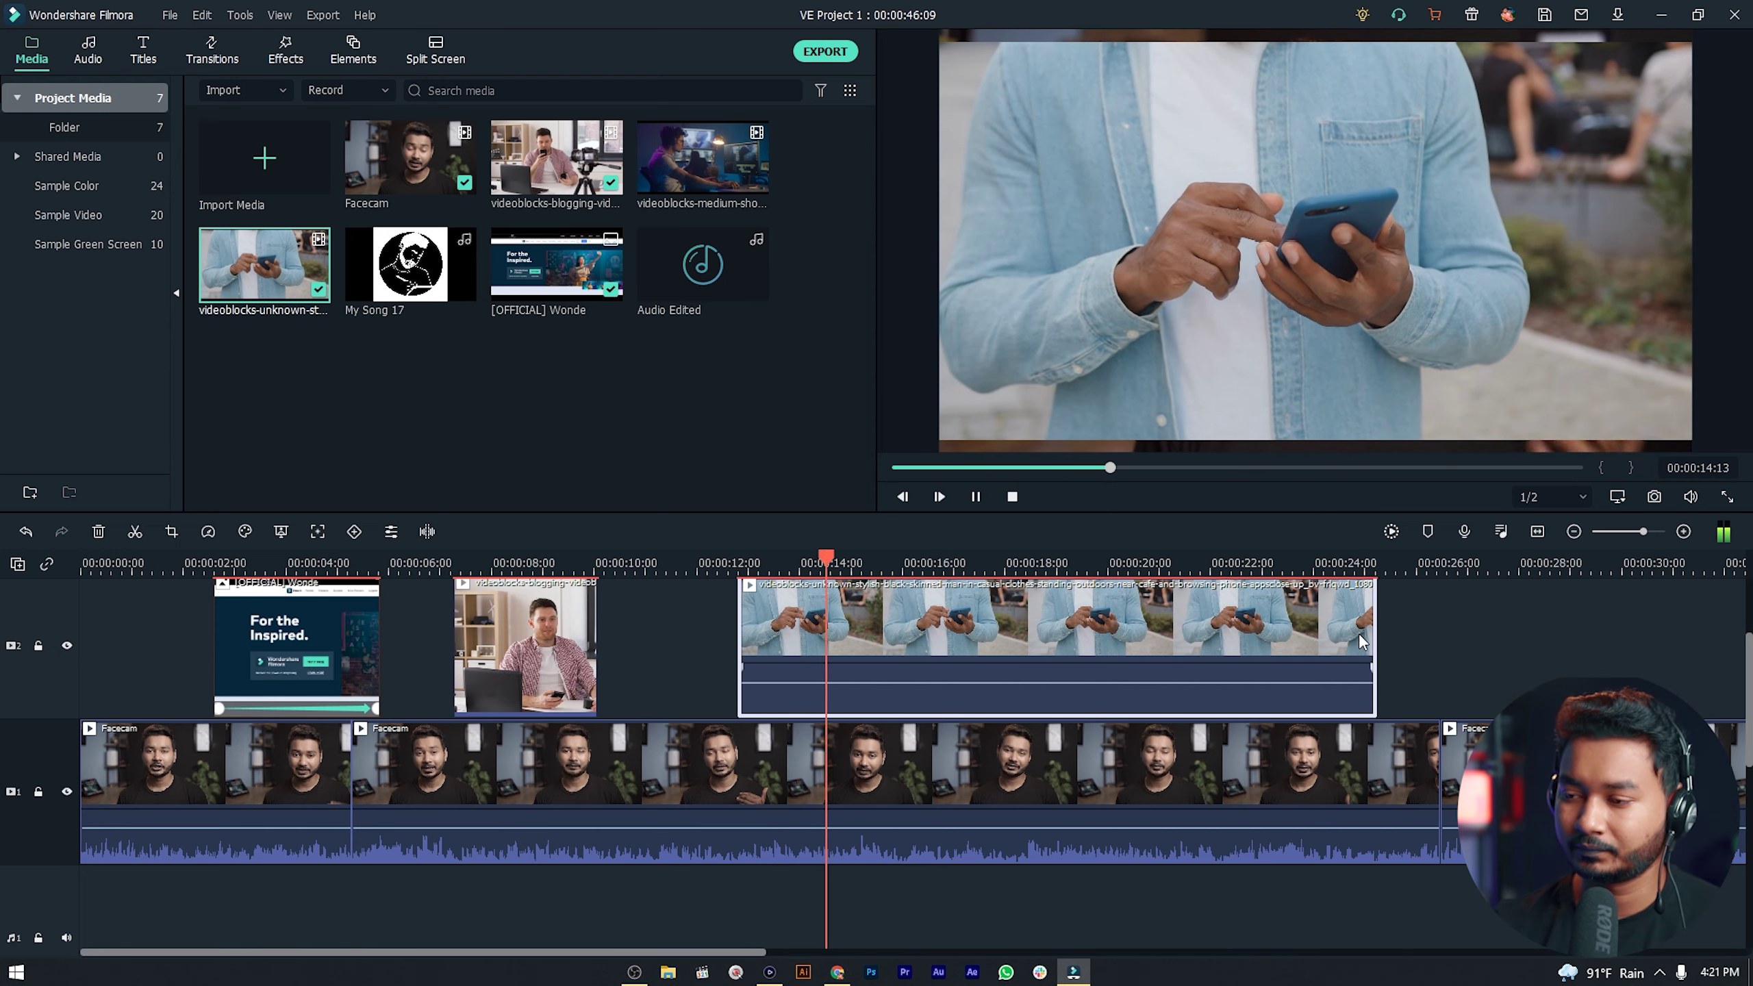
pyautogui.click(783, 559)
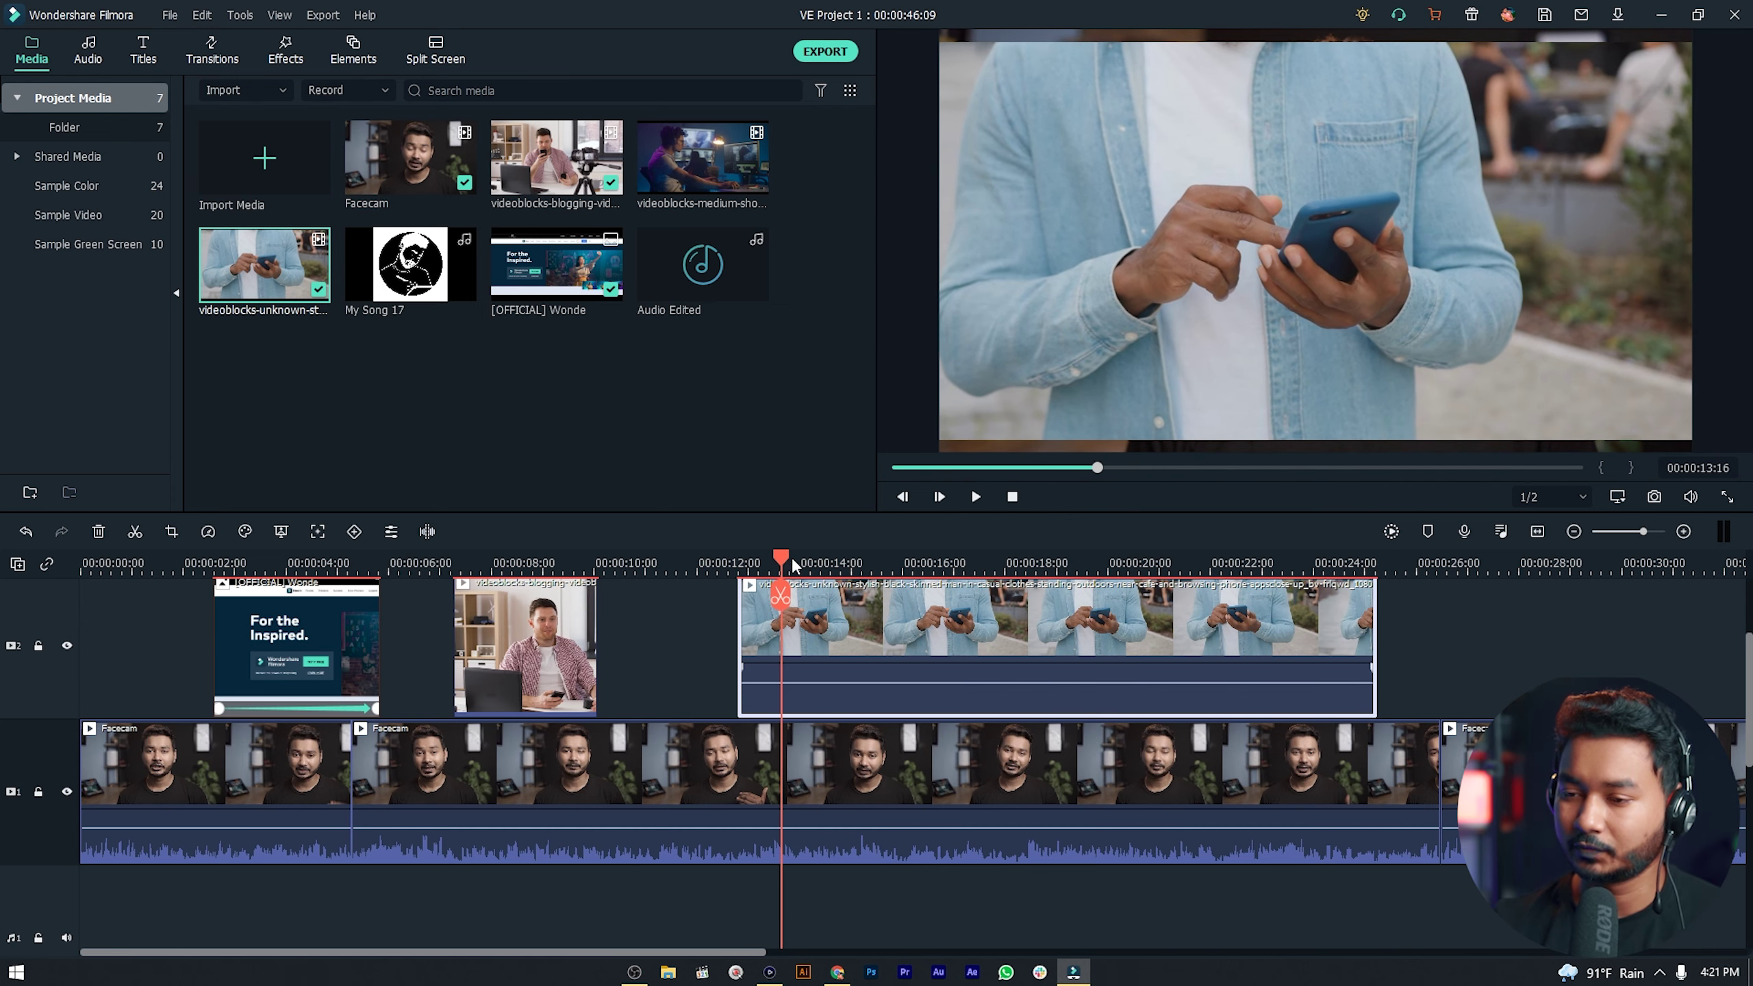
pyautogui.moveTo(1377, 630); pyautogui.dragTo(804, 630)
# Place the videoblocks-medium-shot clip directly after the phone clip, trim its end to about 15.5 seconds, and play on from there.
pyautogui.moveTo(669, 165); pyautogui.dragTo(809, 625)
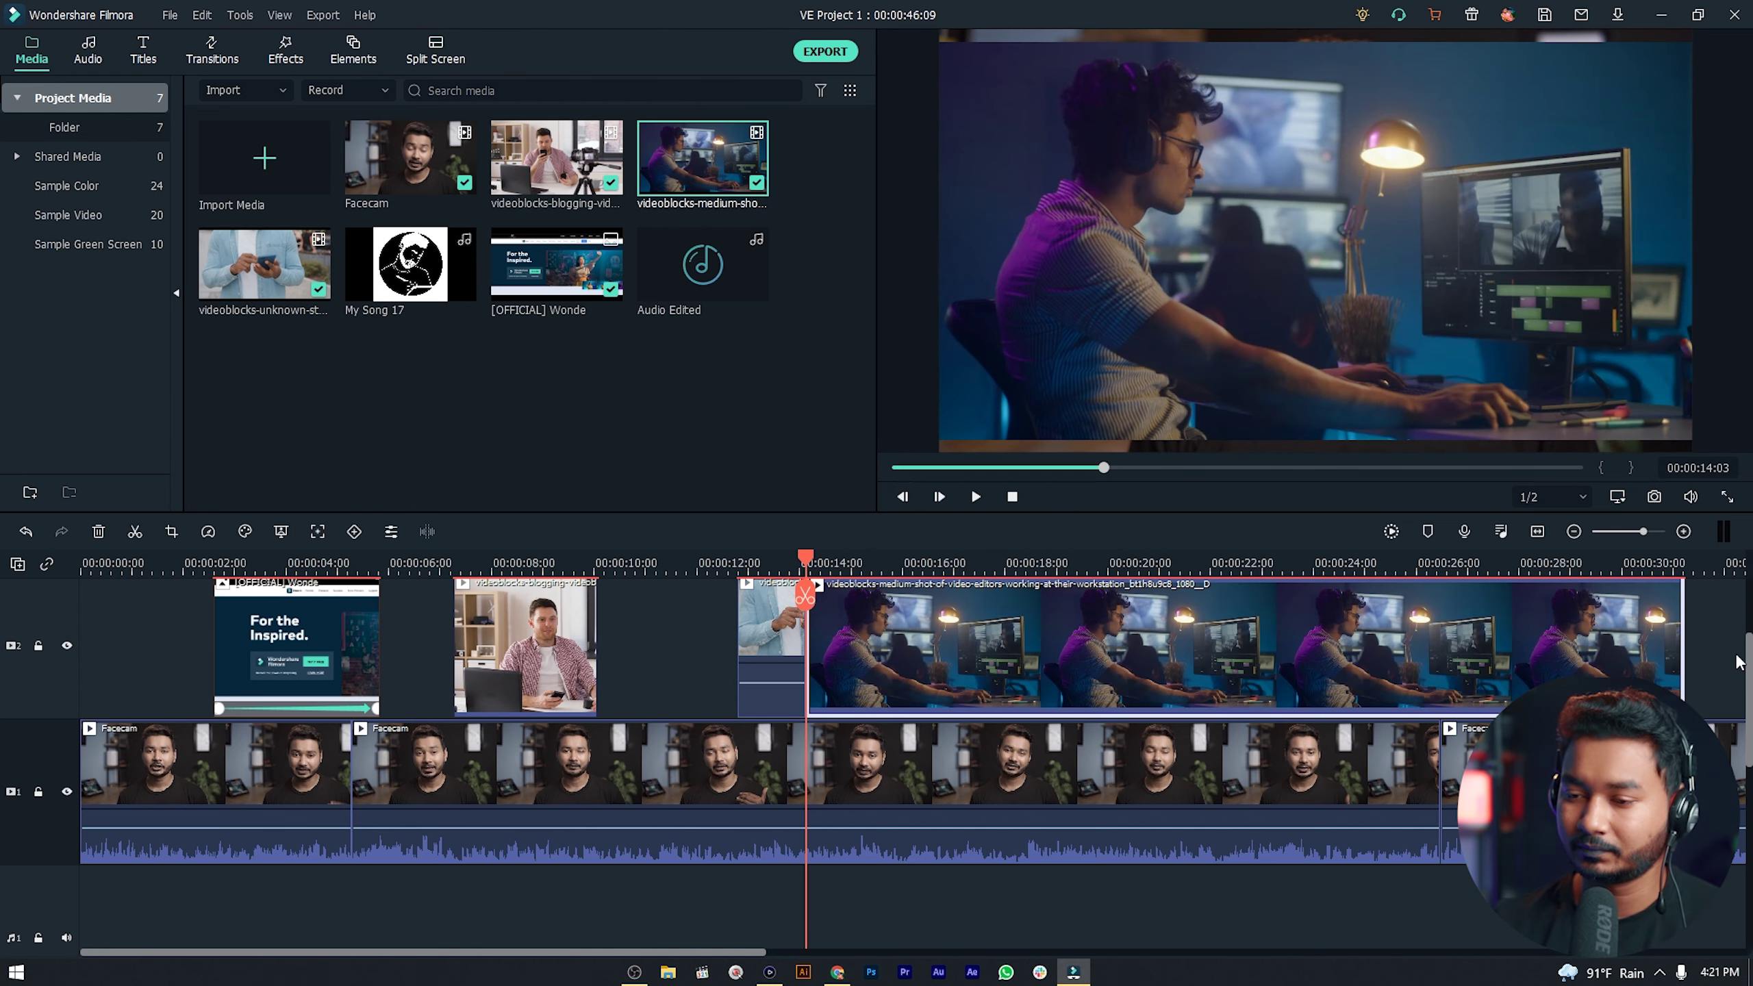
pyautogui.moveTo(1685, 652); pyautogui.dragTo(879, 669)
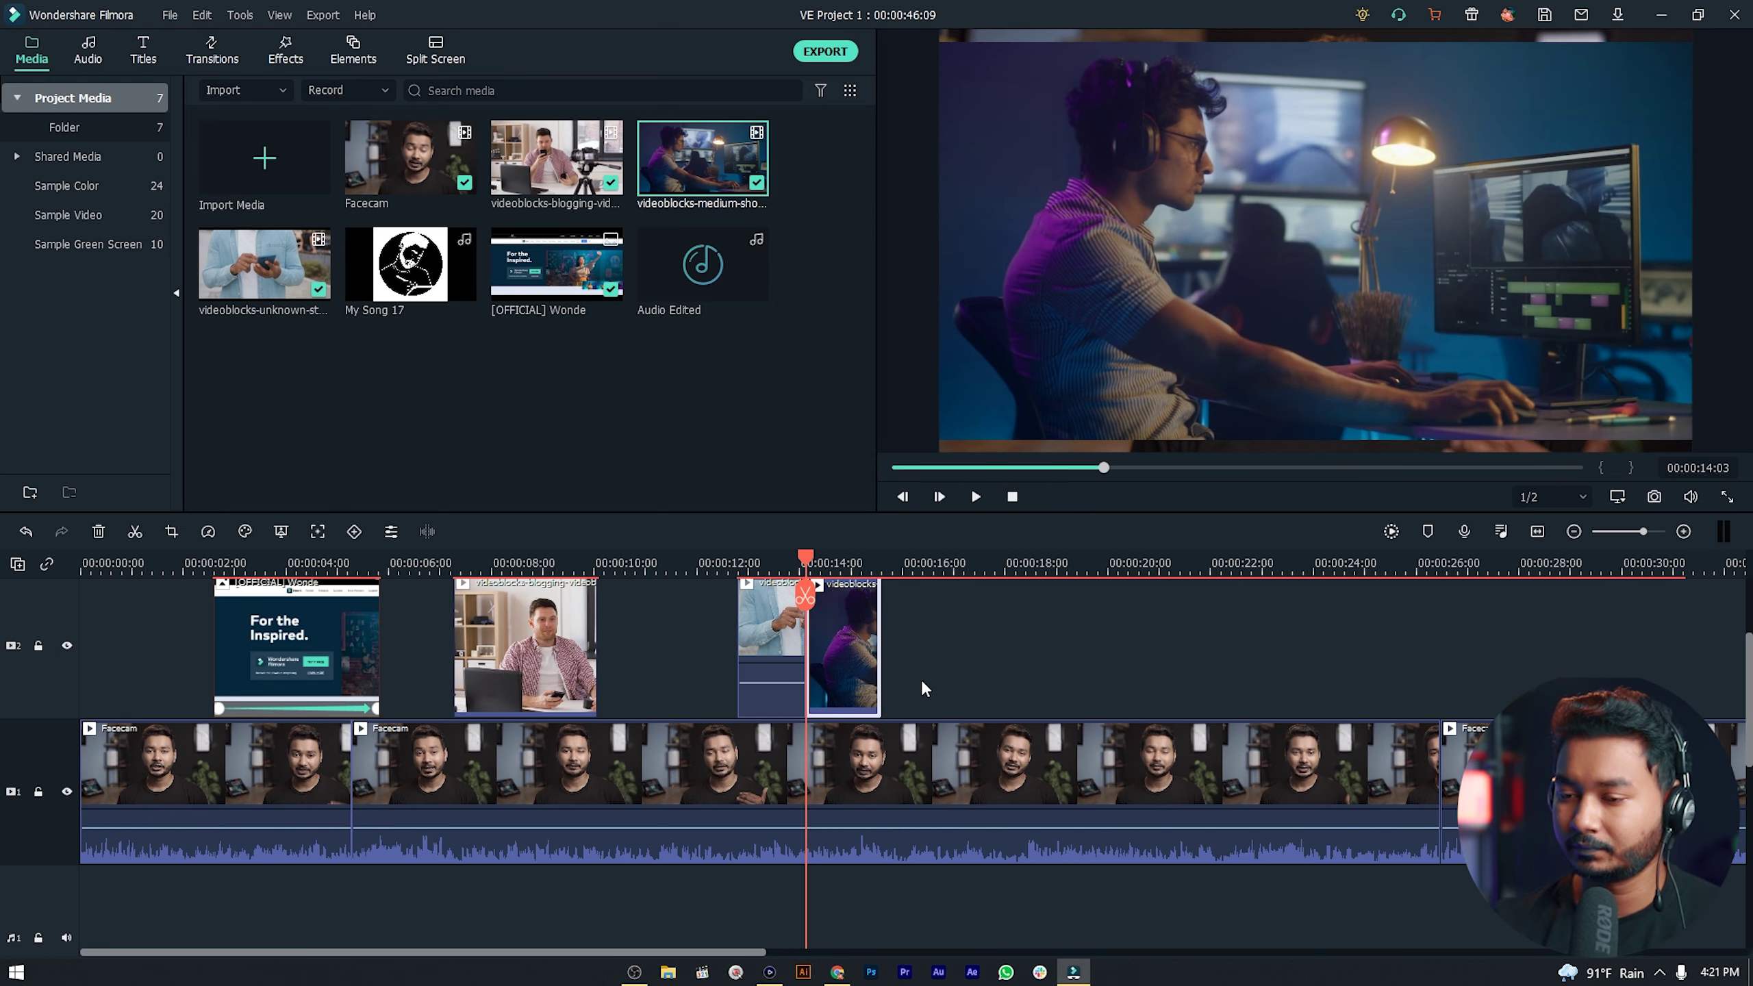
pyautogui.press('space')
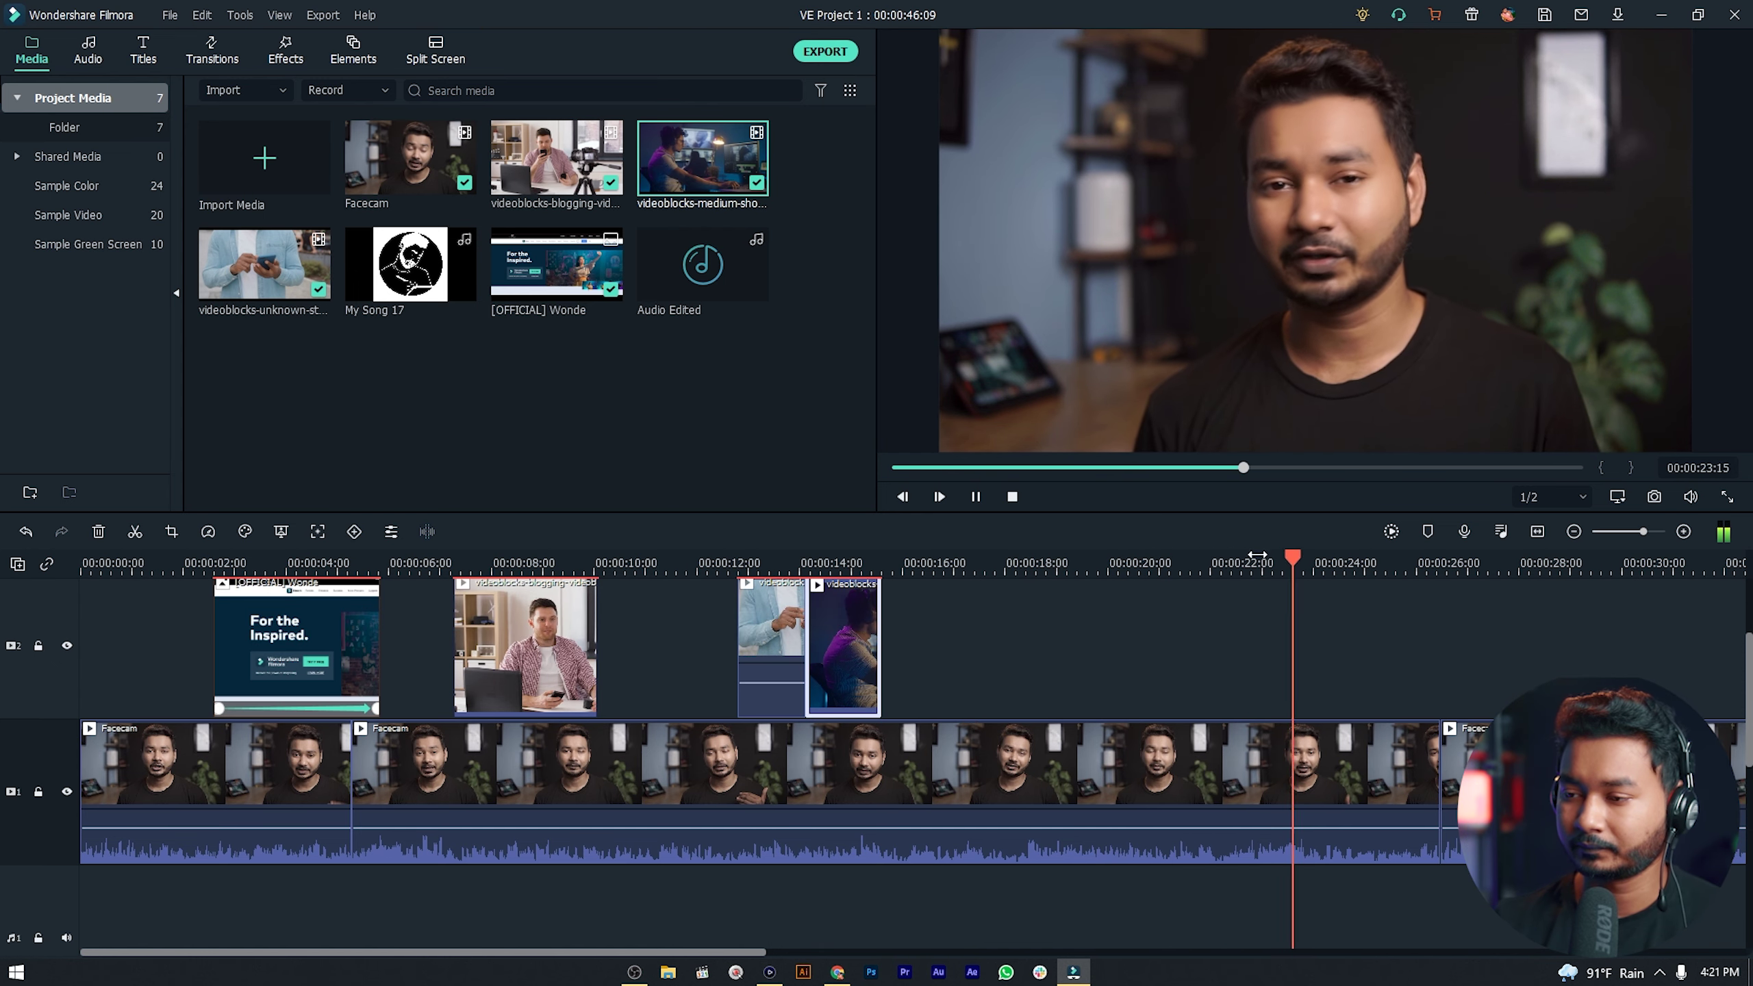
# Replay the speech around 21 seconds and split the Facecam clip at 00:00:21:04.
pyautogui.scroll(-1, 1255, 555)
pyautogui.press('space')
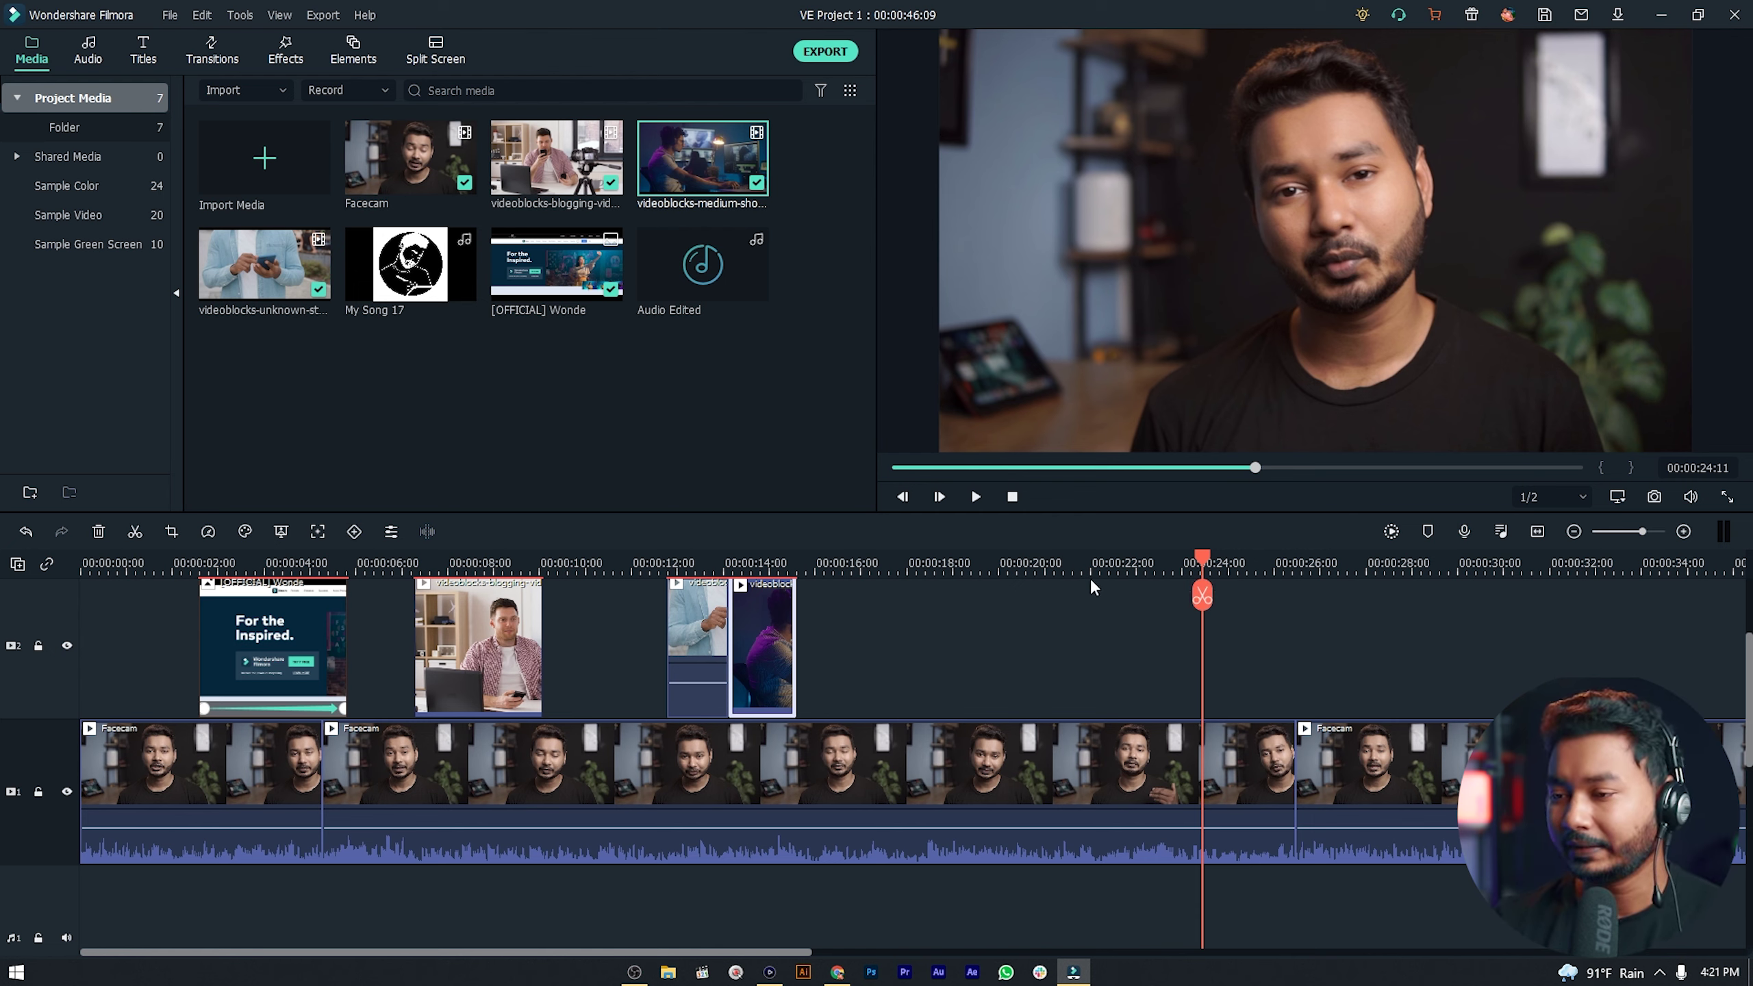
pyautogui.click(1057, 570)
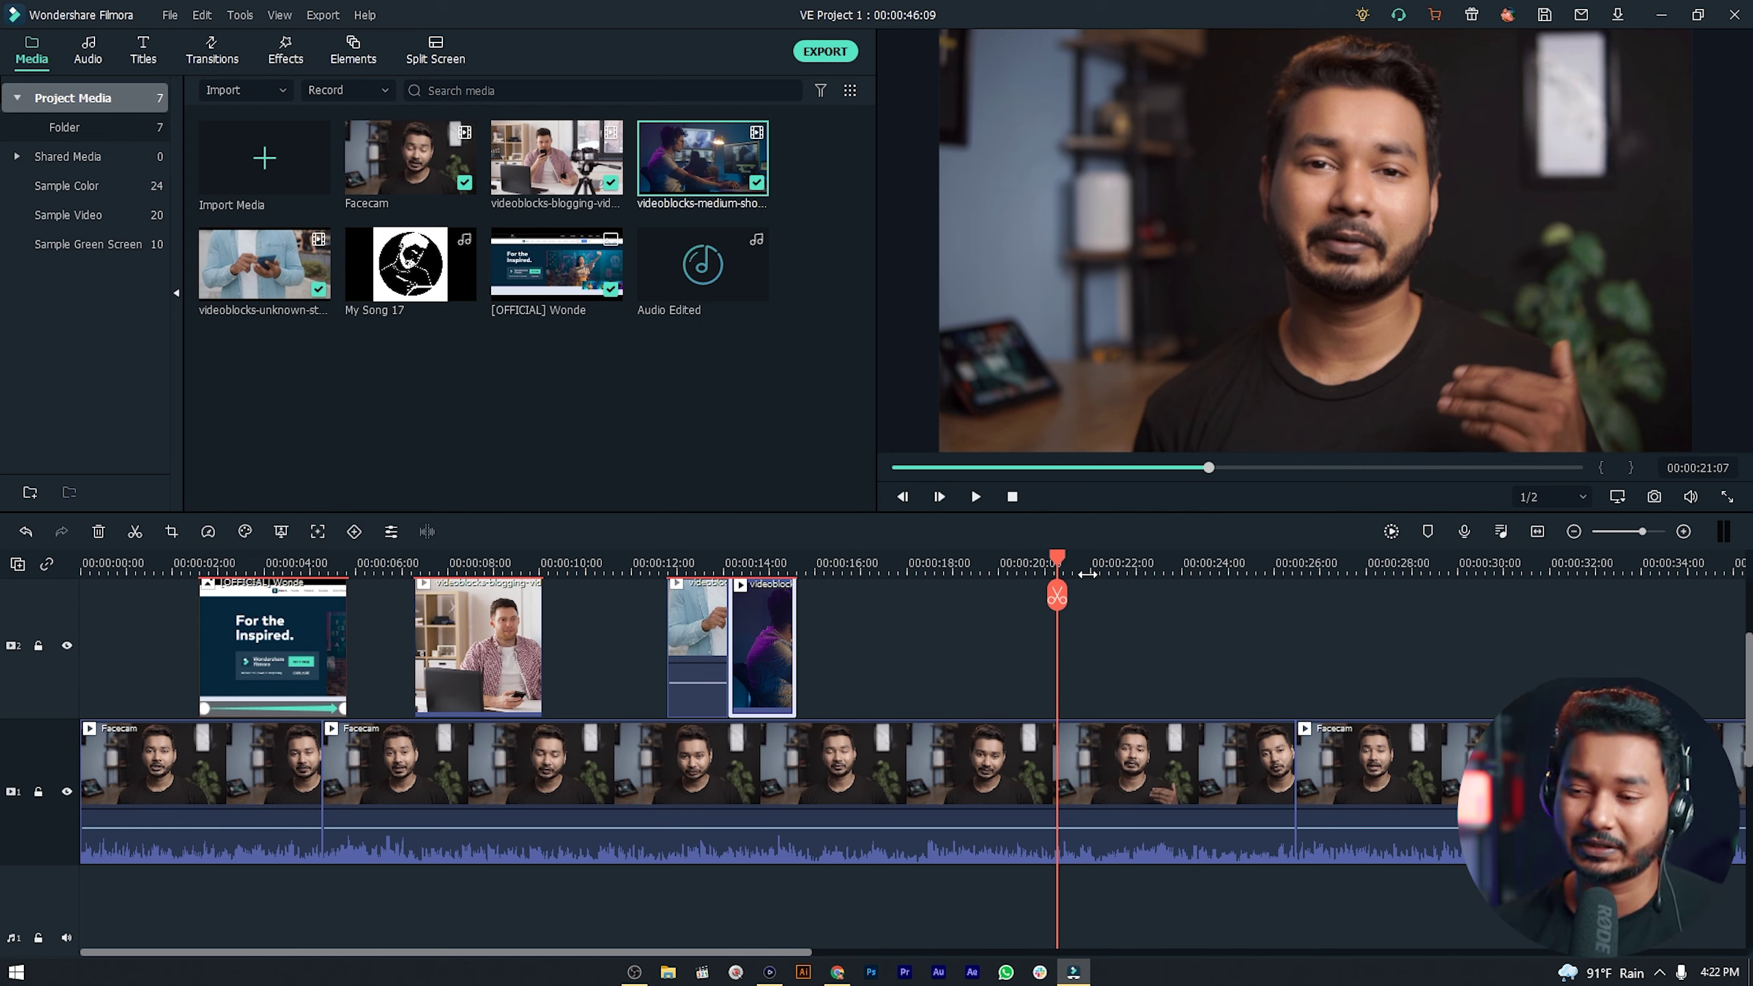
pyautogui.click(993, 563)
pyautogui.press('space')
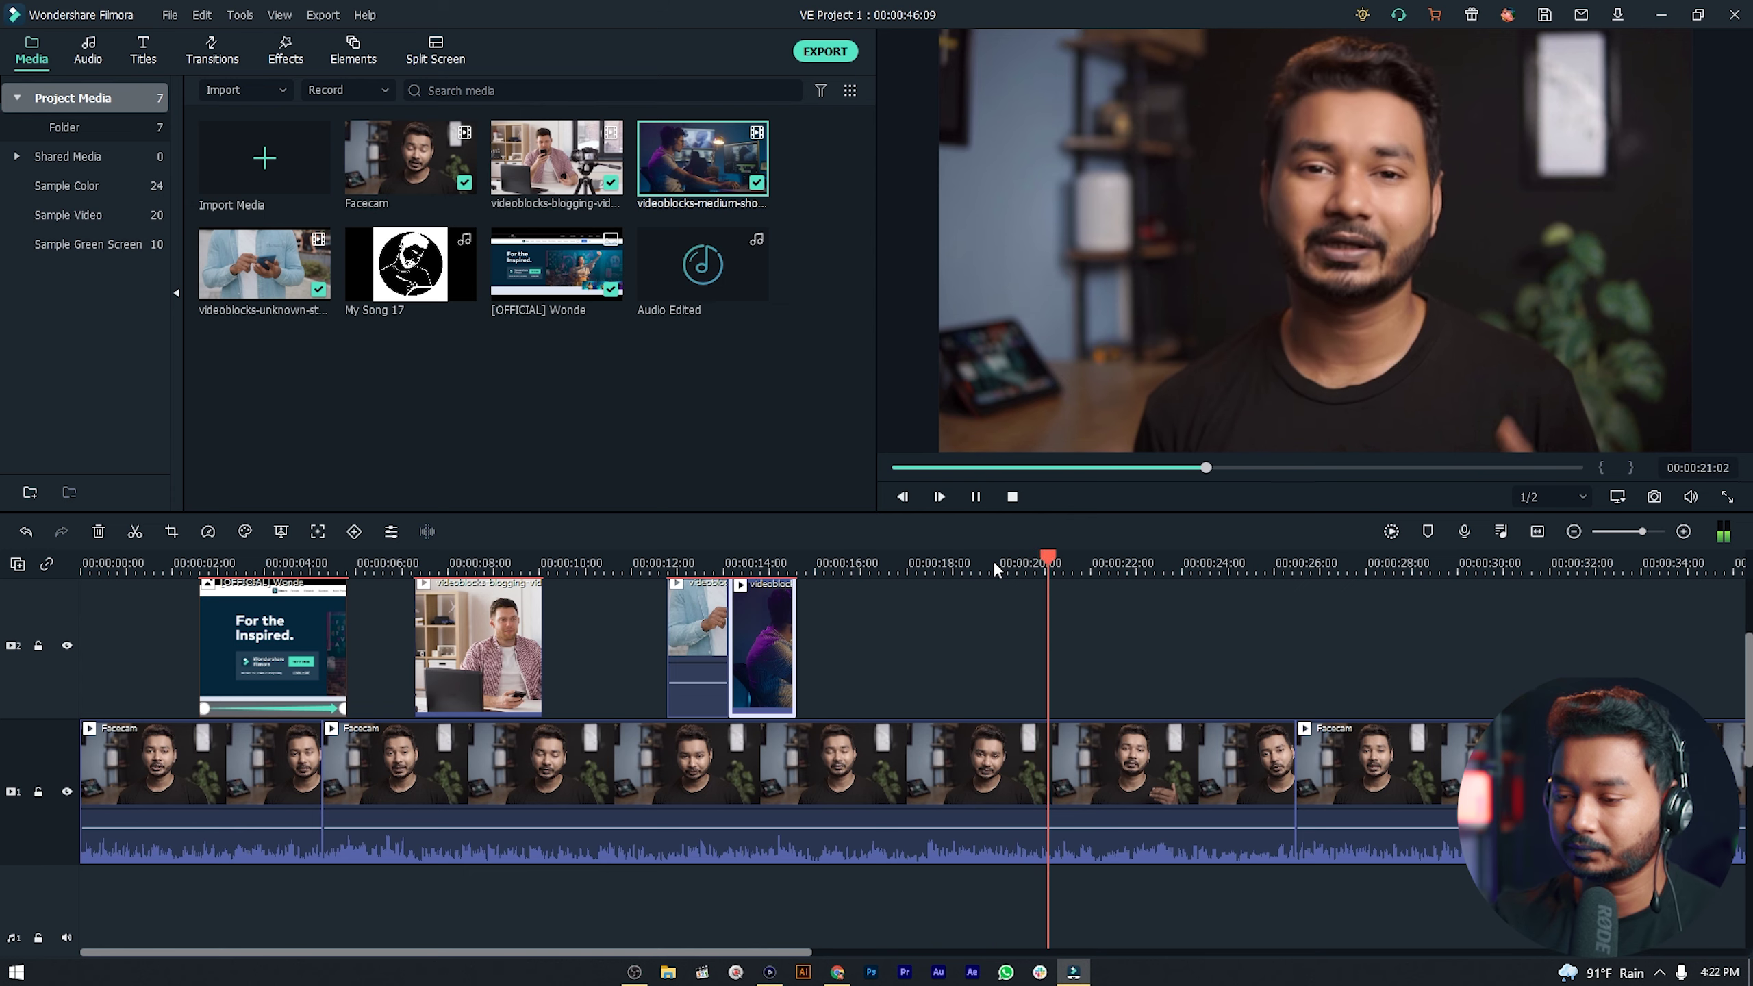
pyautogui.press('space')
pyautogui.click(1051, 595)
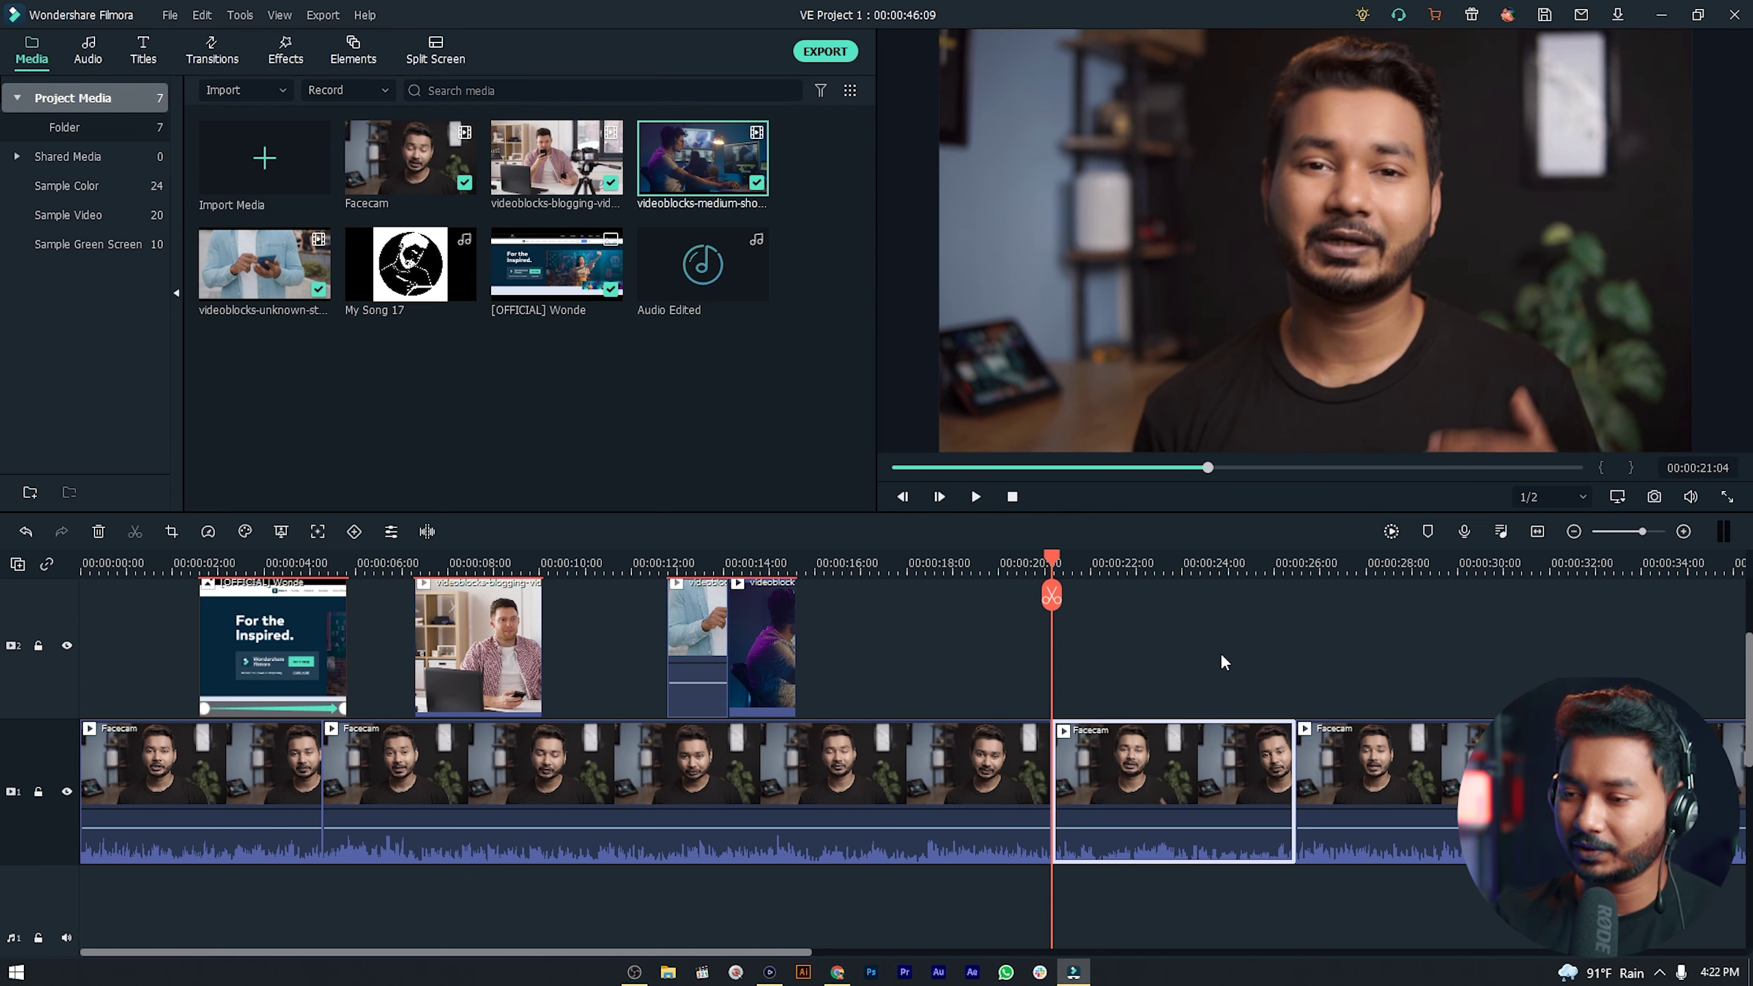
# Scale the Facecam segment after the 00:00:21:04 split to 112.10% and set its position to X -49.1, Y -10.0.
pyautogui.moveTo(1199, 562); pyautogui.dragTo(1007, 594)
pyautogui.press('space')
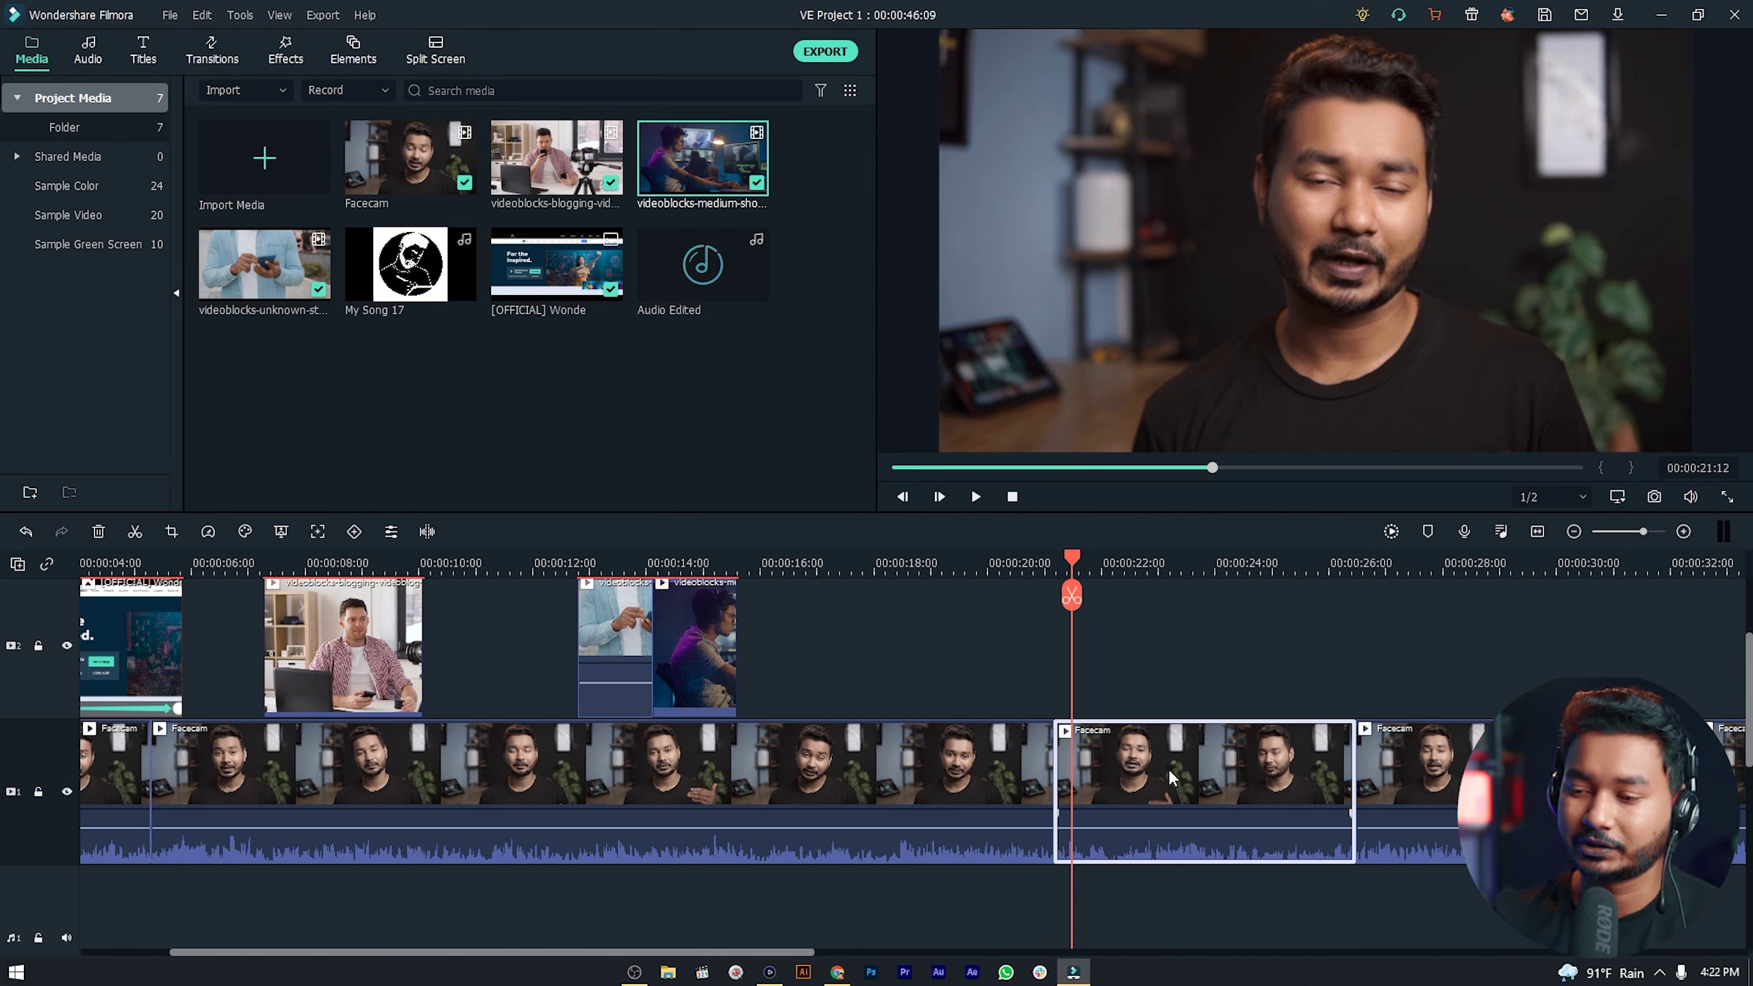
pyautogui.doubleClick(1278, 758)
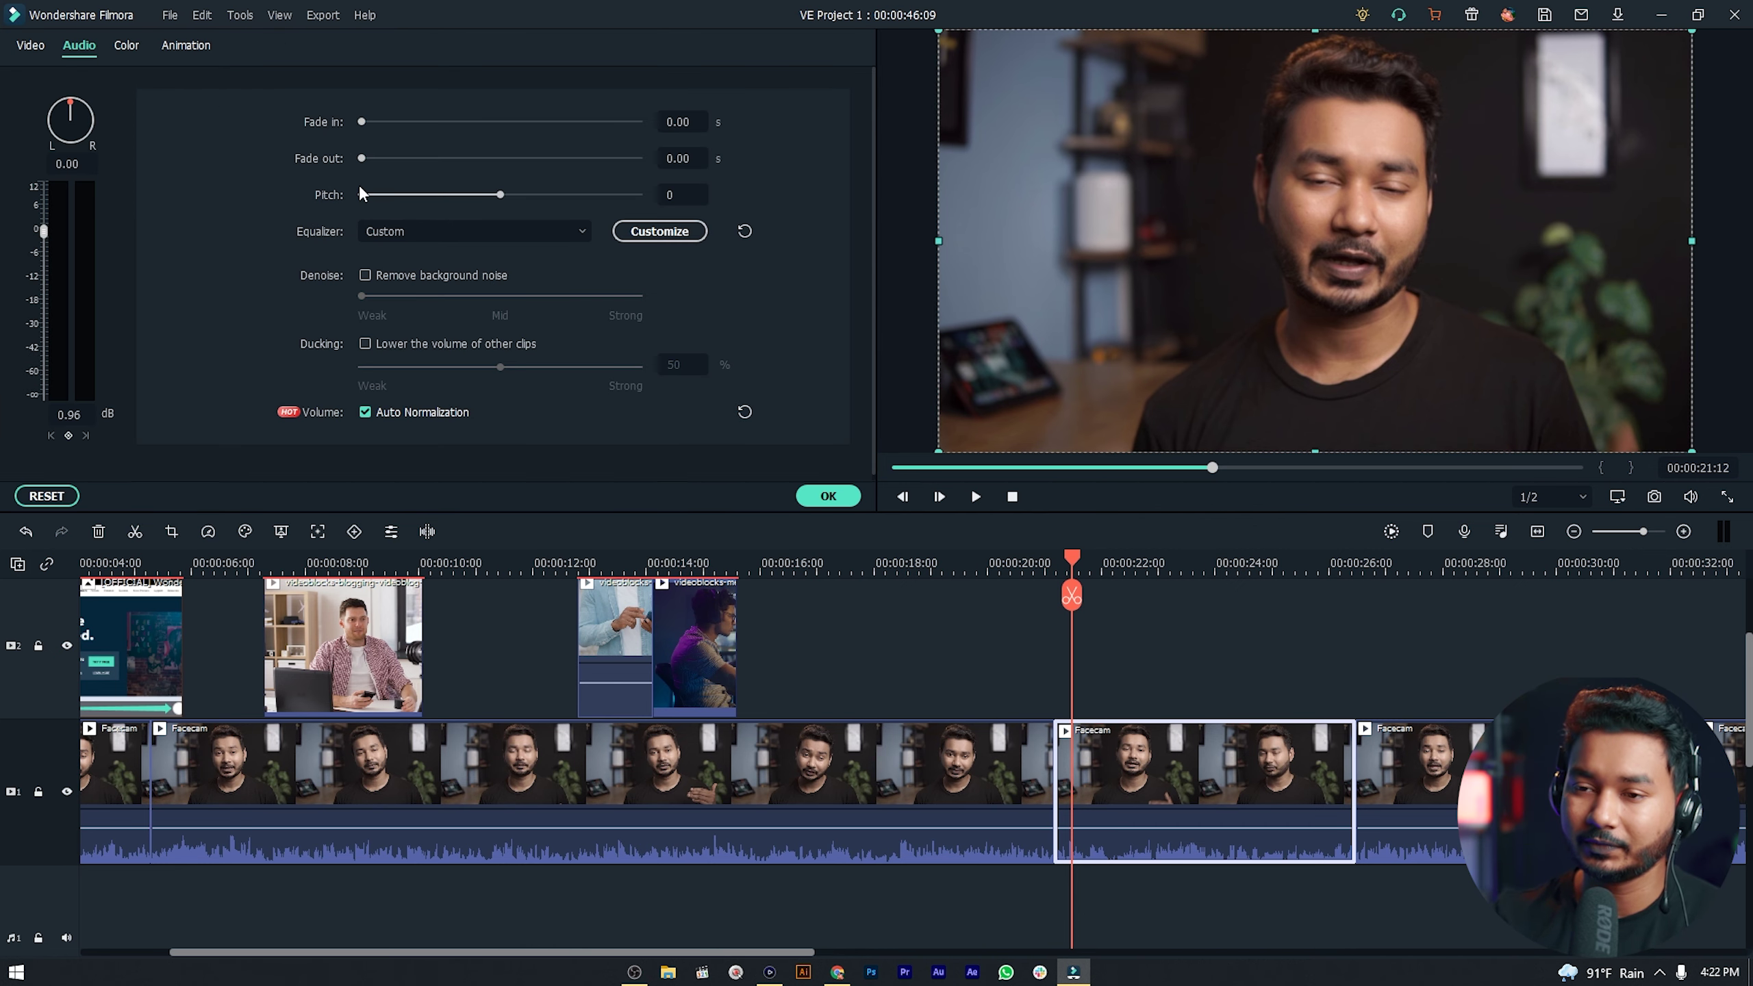
pyautogui.click(31, 46)
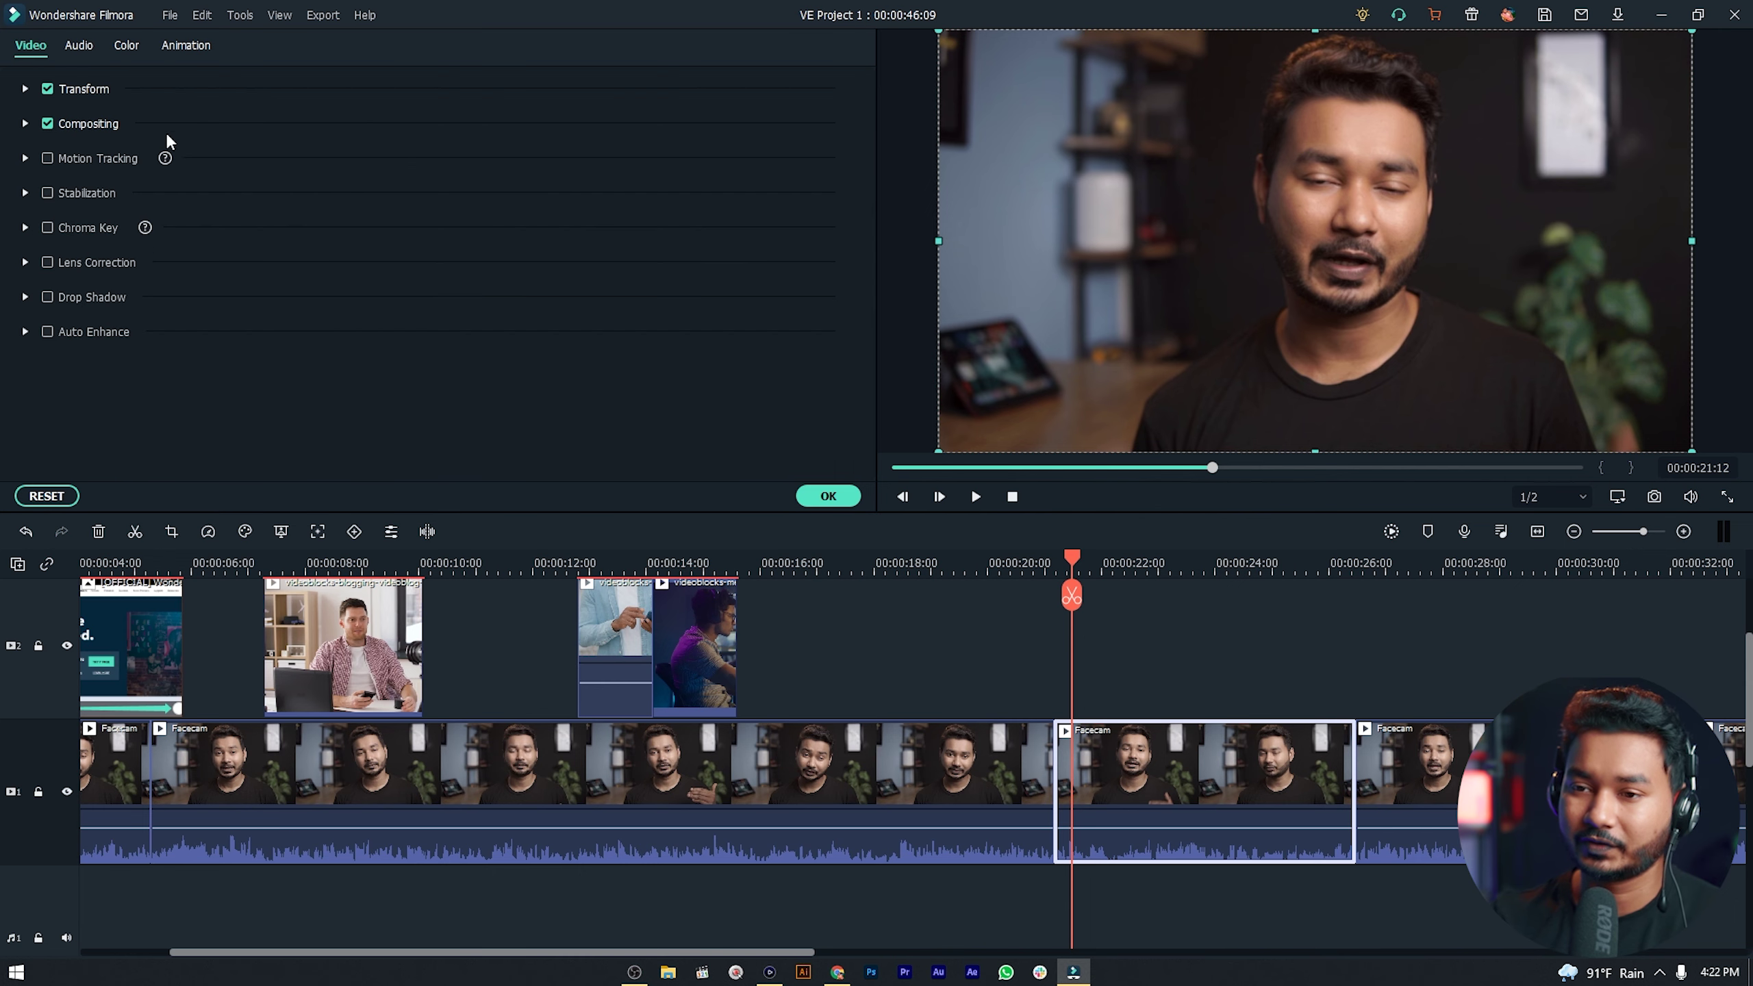
pyautogui.click(38, 85)
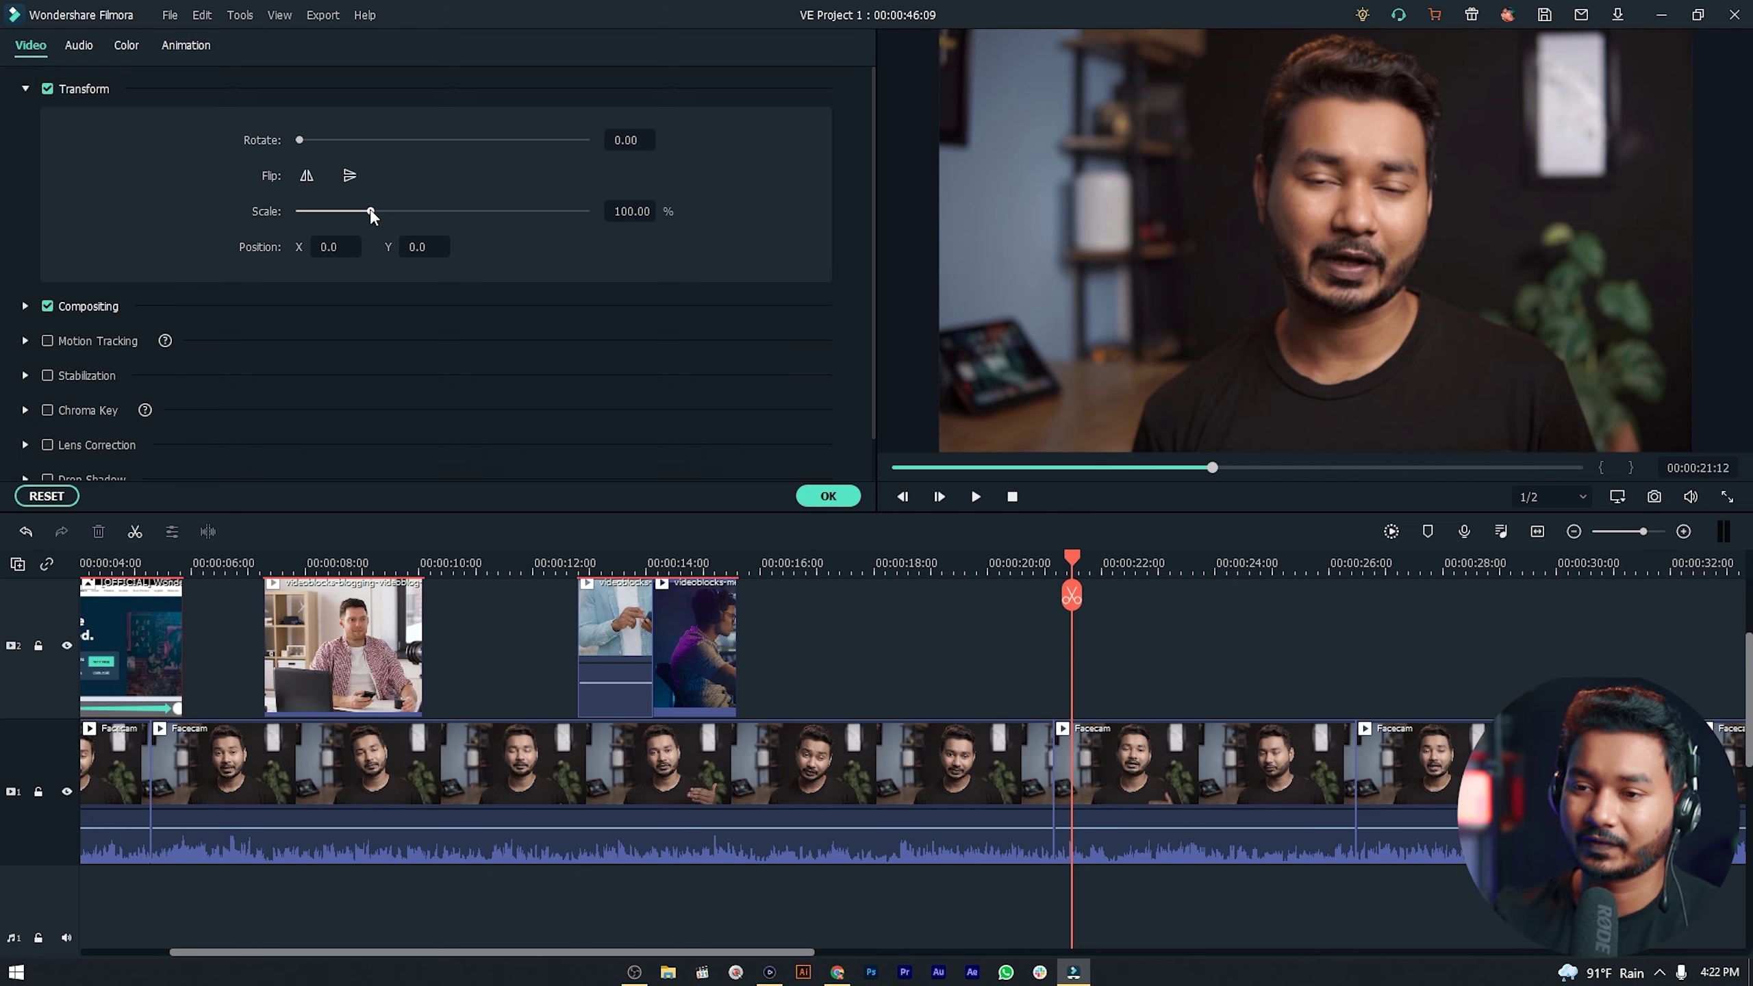
pyautogui.moveTo(373, 212); pyautogui.dragTo(382, 215)
pyautogui.click(1343, 782)
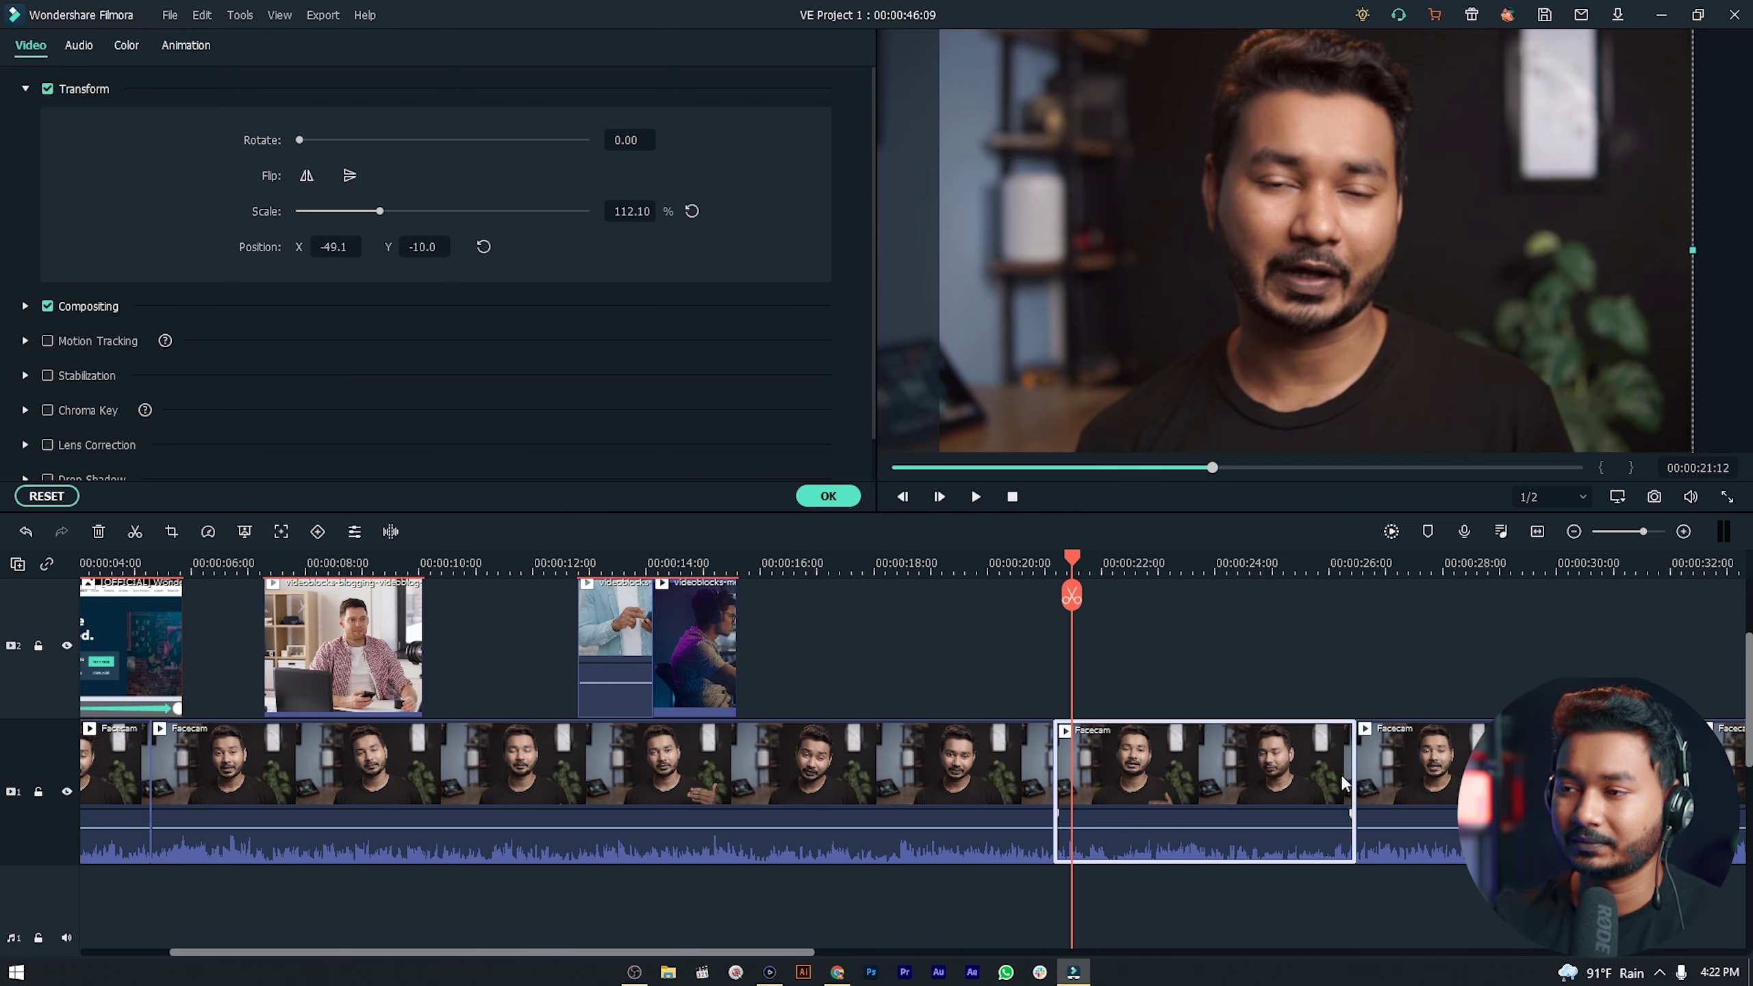
# Play through the enlarged Facecam segment and the speech after it, and set the playhead to 00:00:28:15.
pyautogui.click(1030, 569)
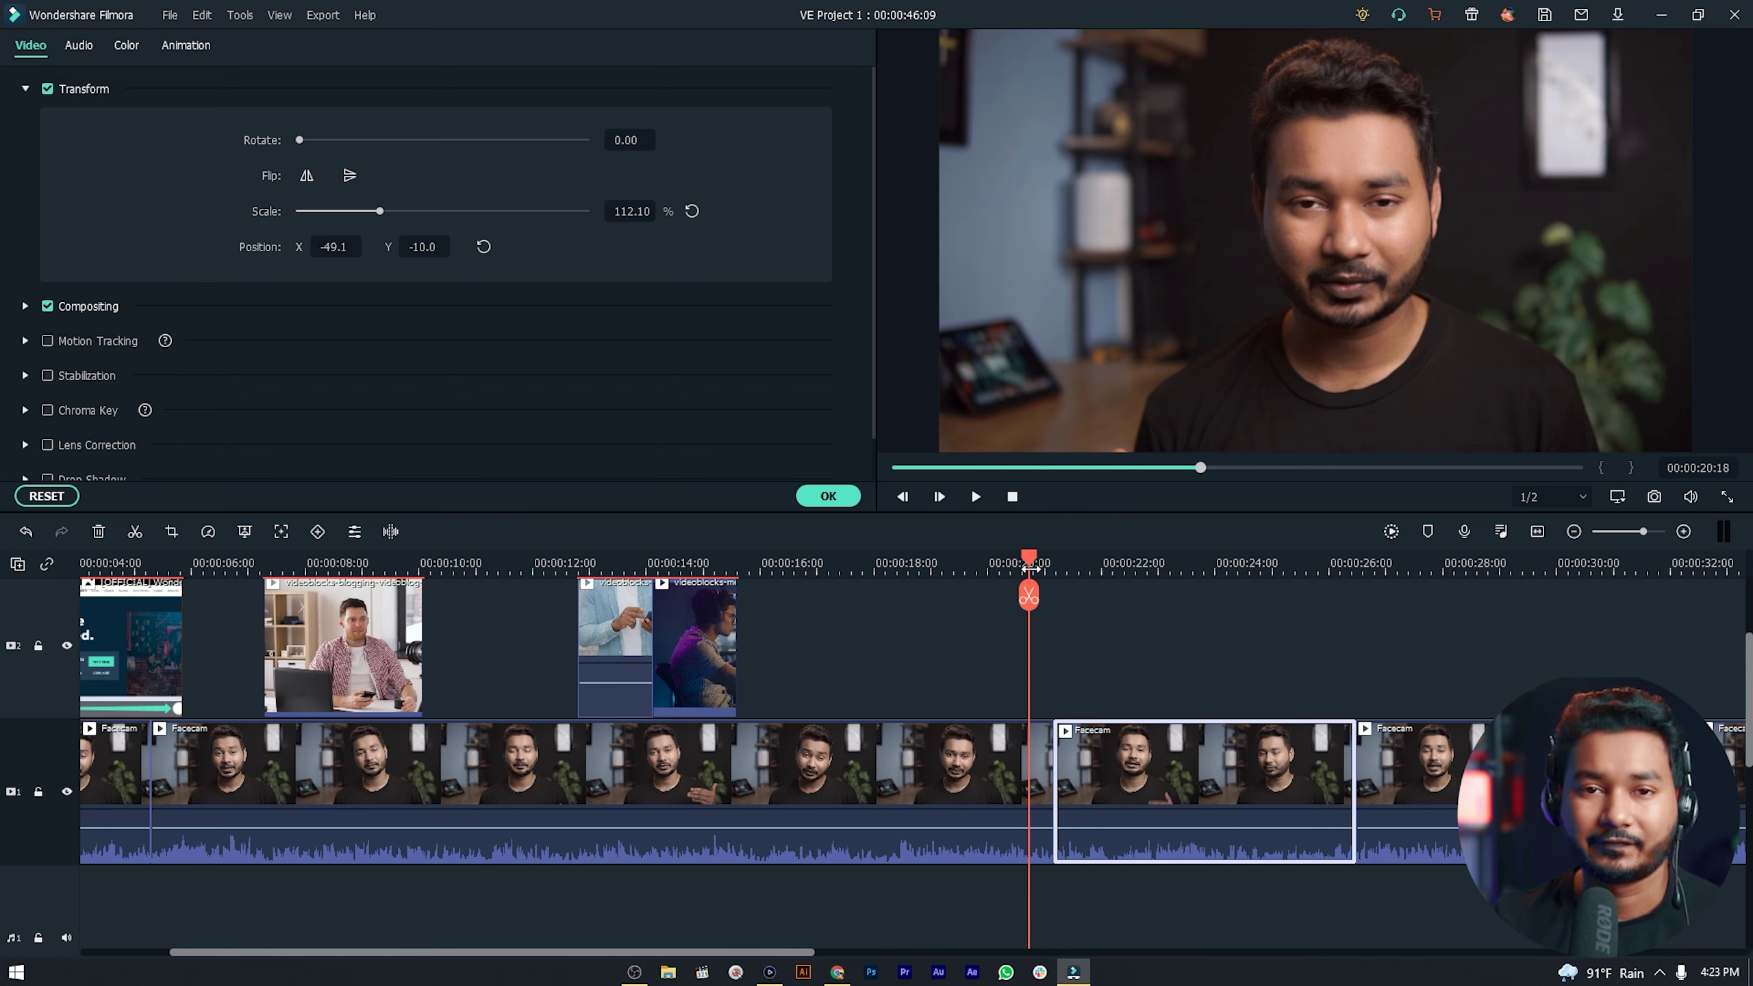
pyautogui.press('space')
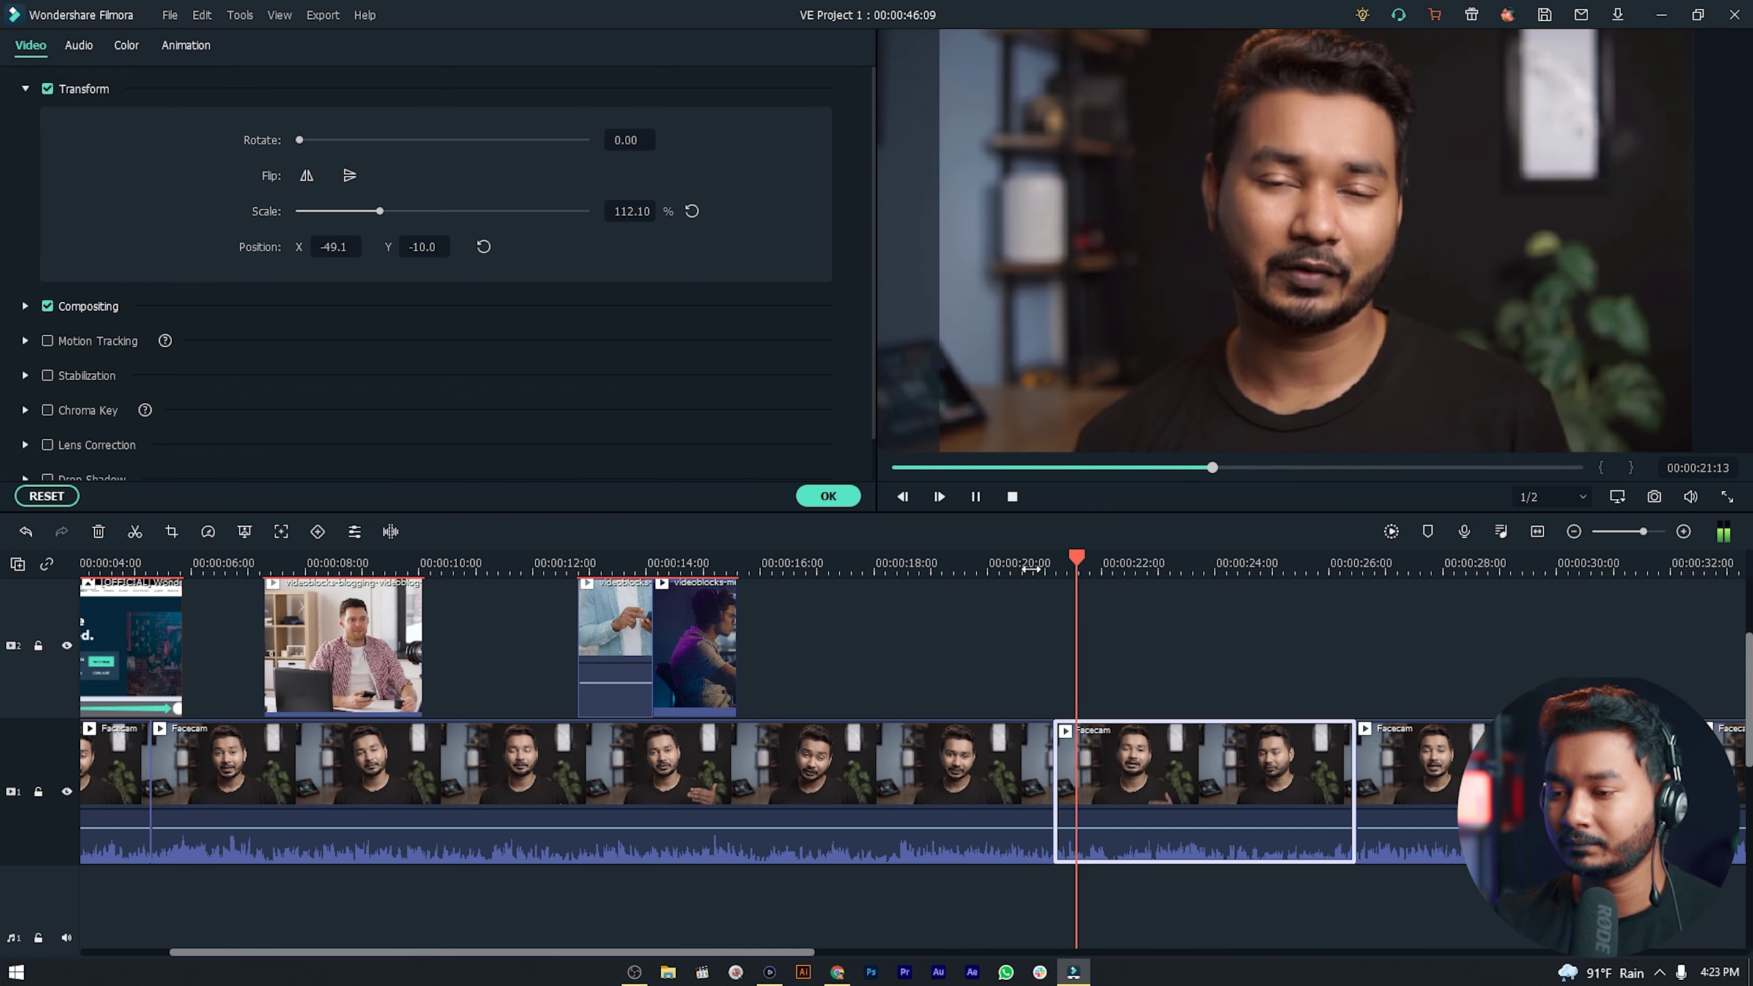
pyautogui.scroll(1, 1082, 736)
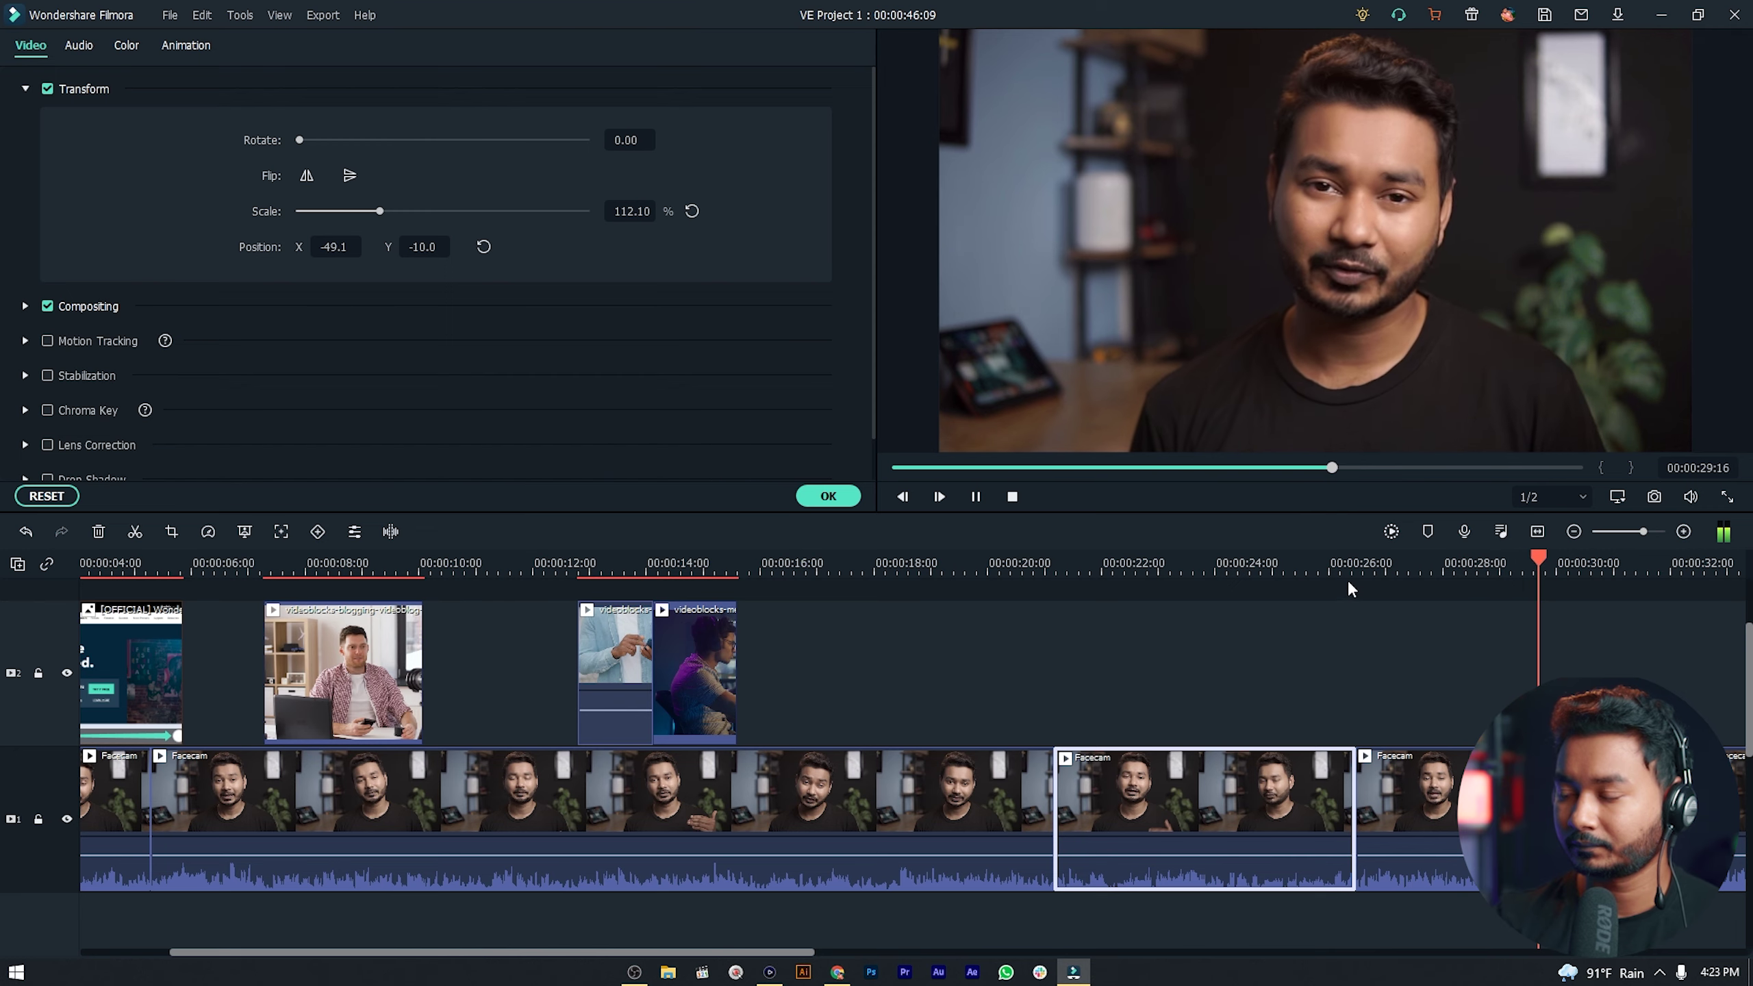
pyautogui.click(1363, 586)
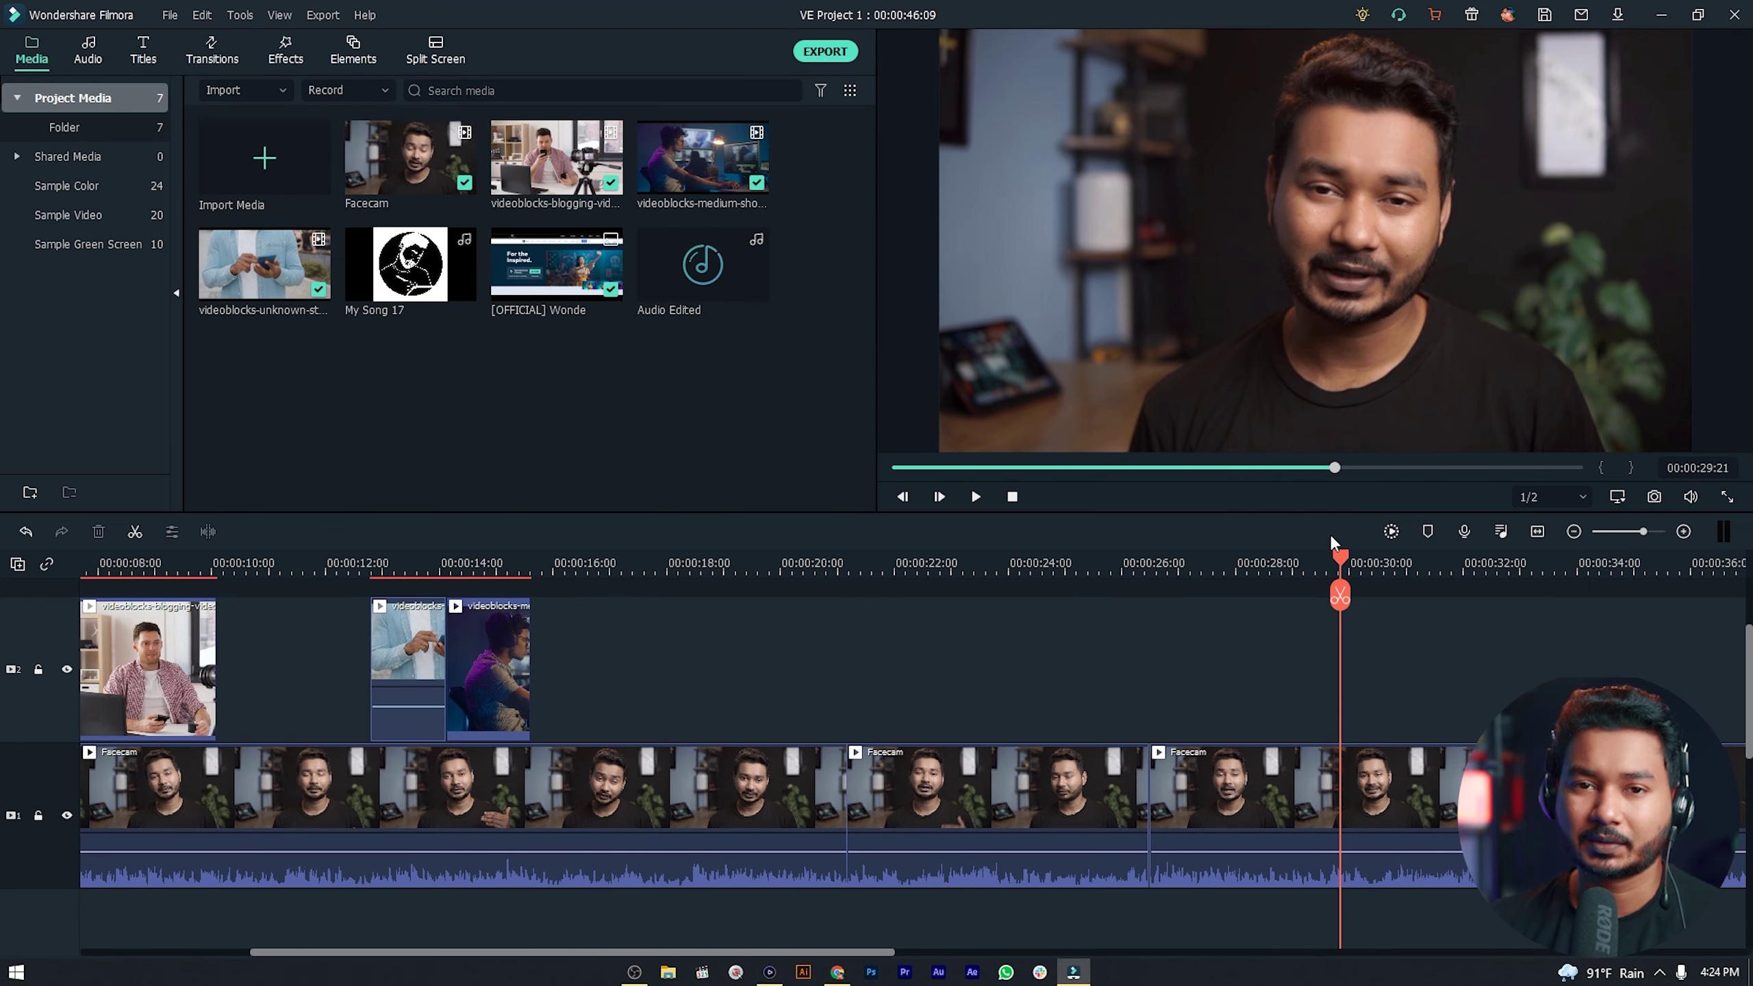
pyautogui.click(1270, 566)
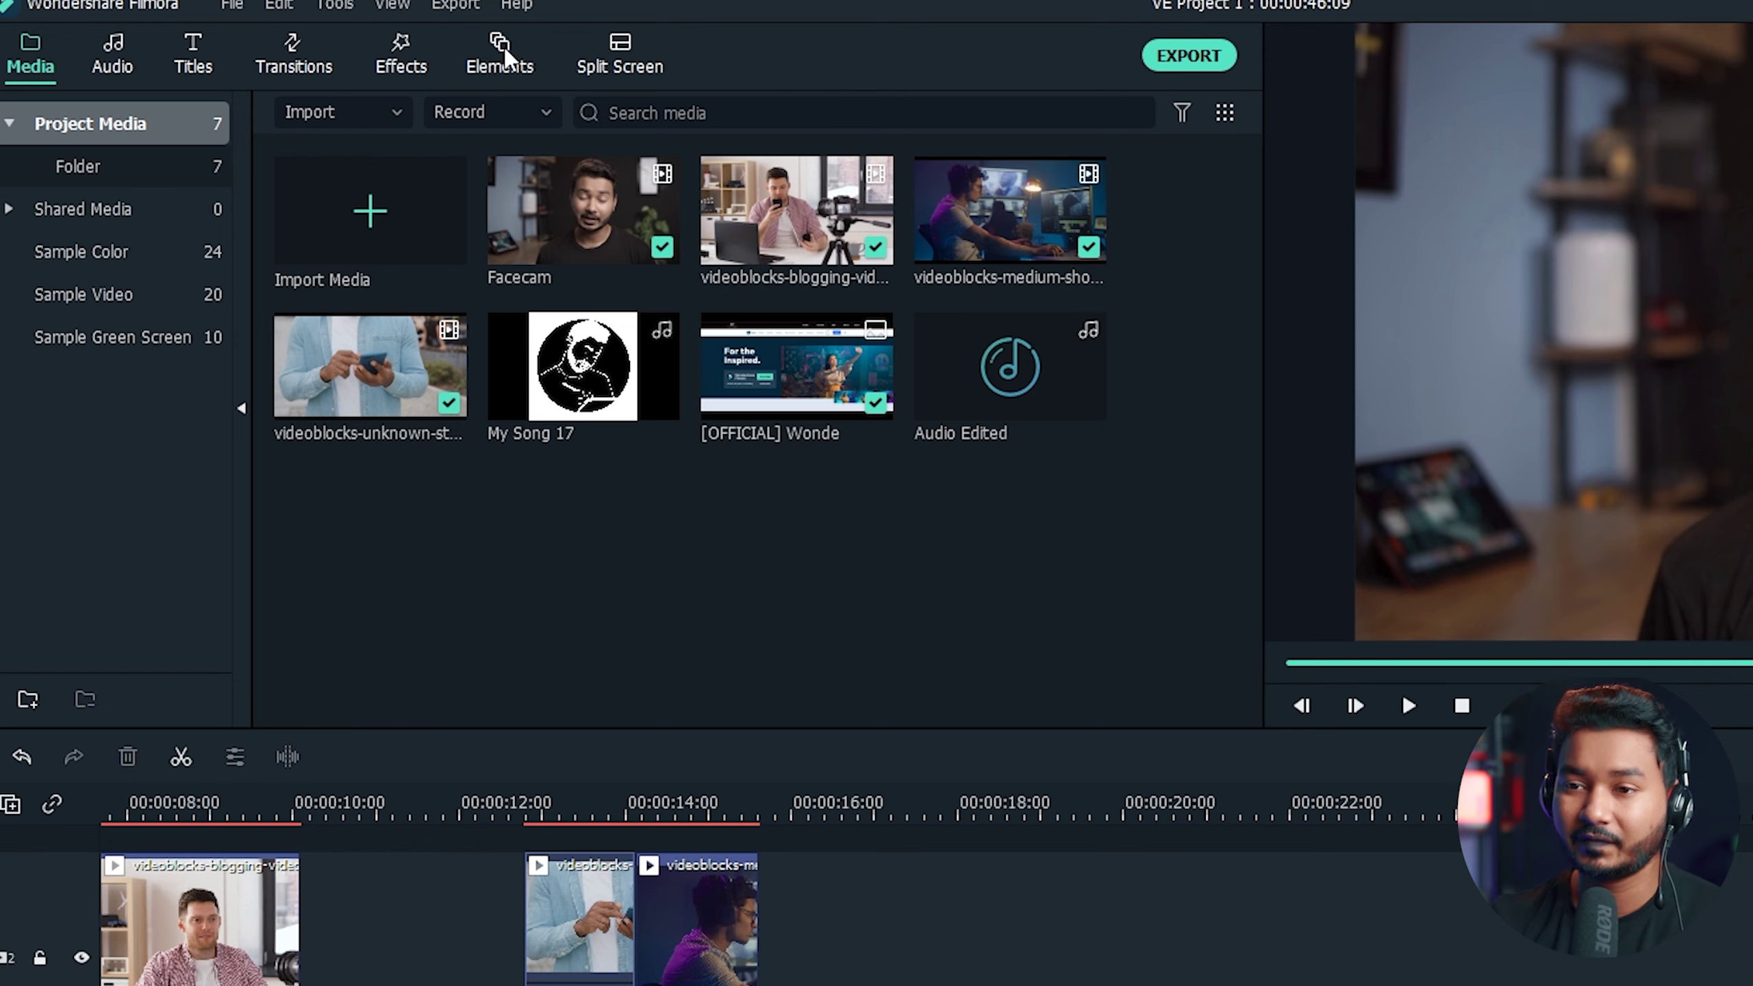
# Search the elements library for "subscribe" and browse the matching elements.
pyautogui.click(502, 49)
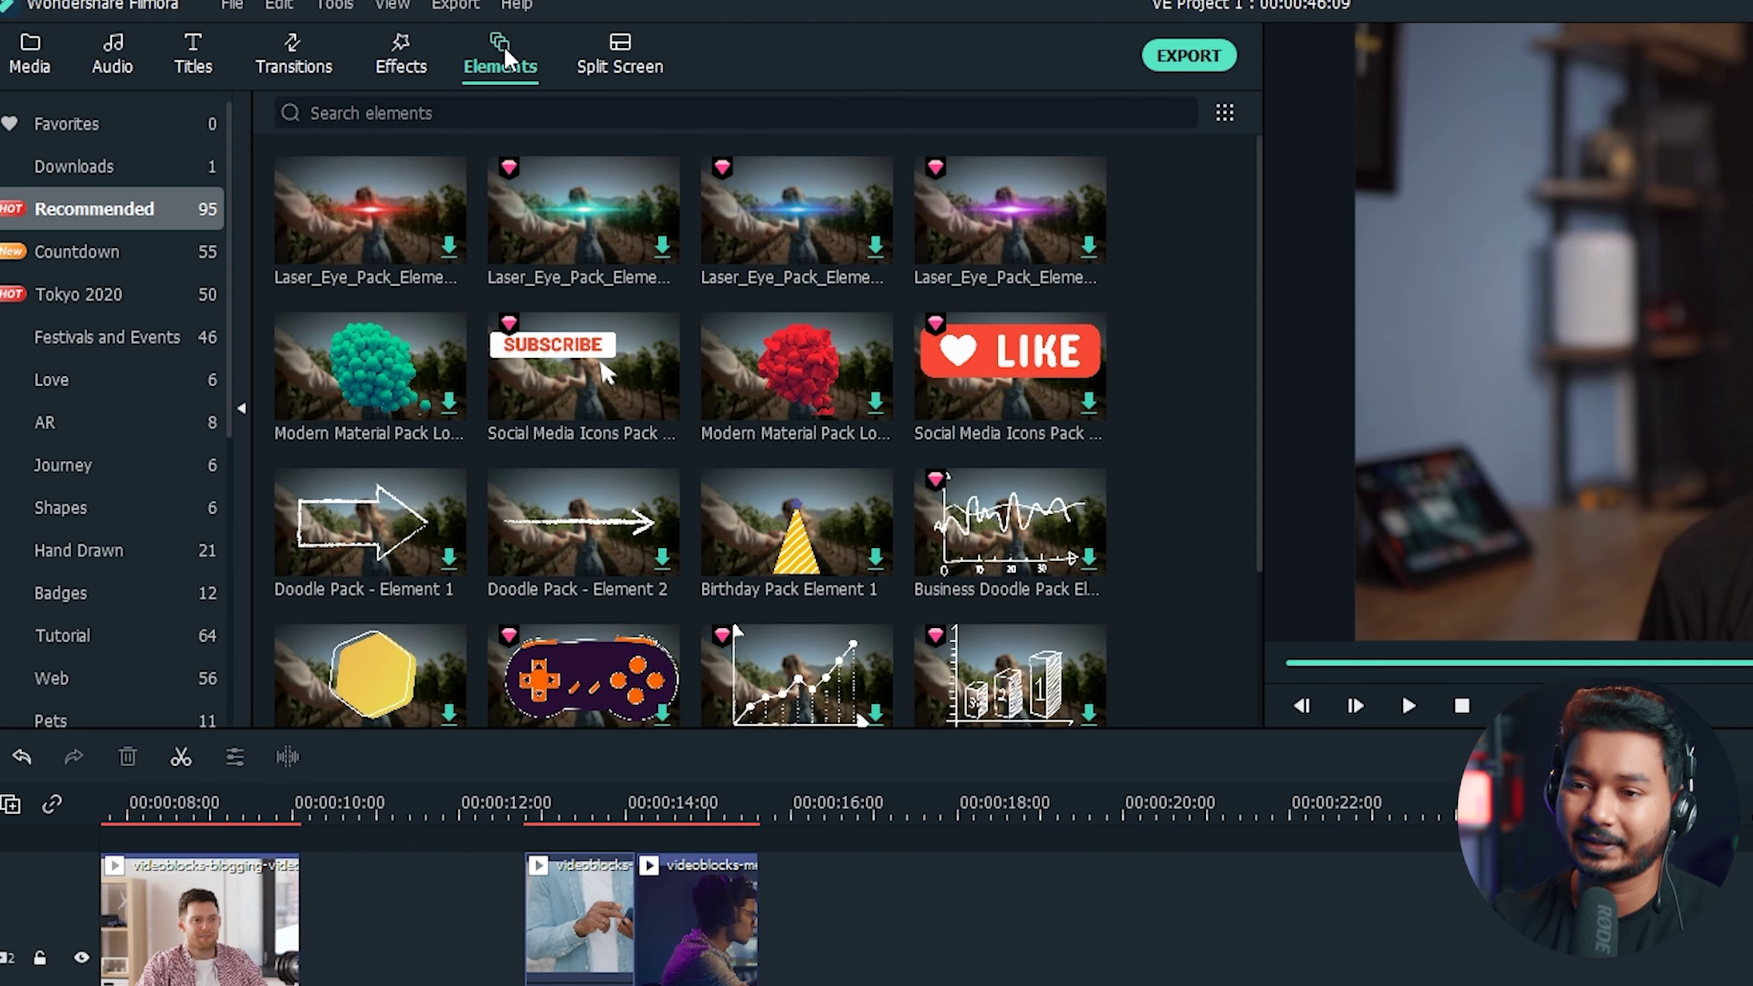
pyautogui.moveTo(534, 396)
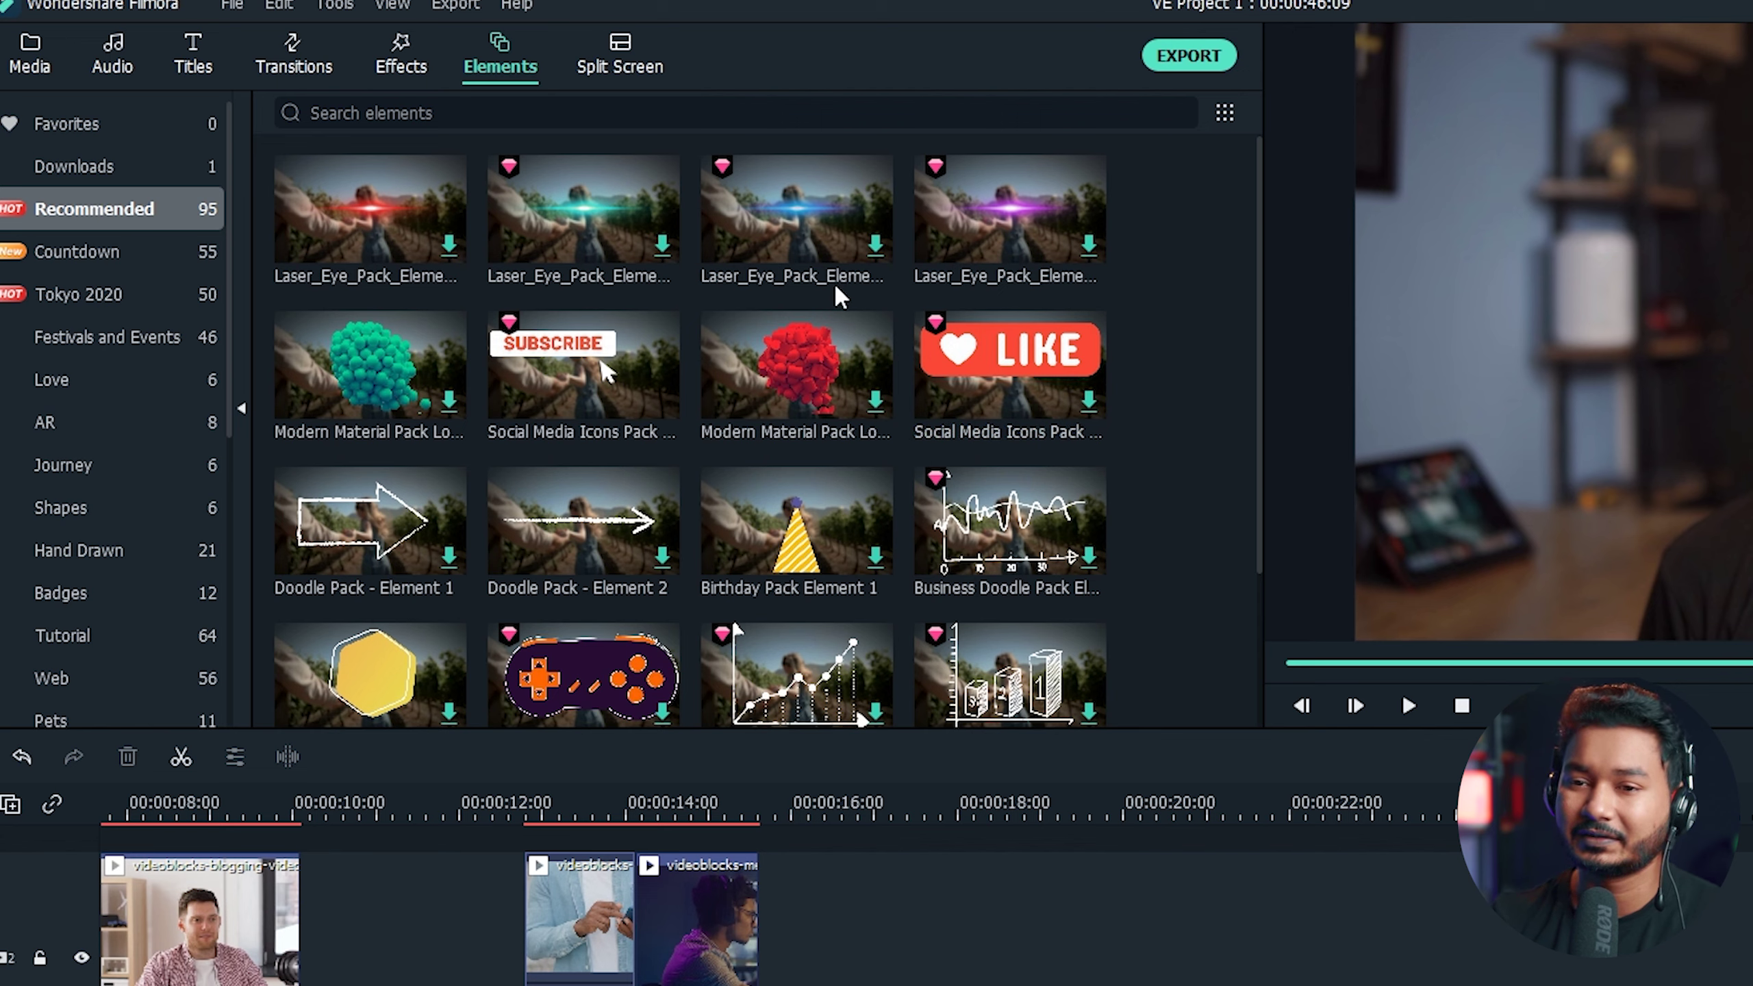
pyautogui.click(542, 120)
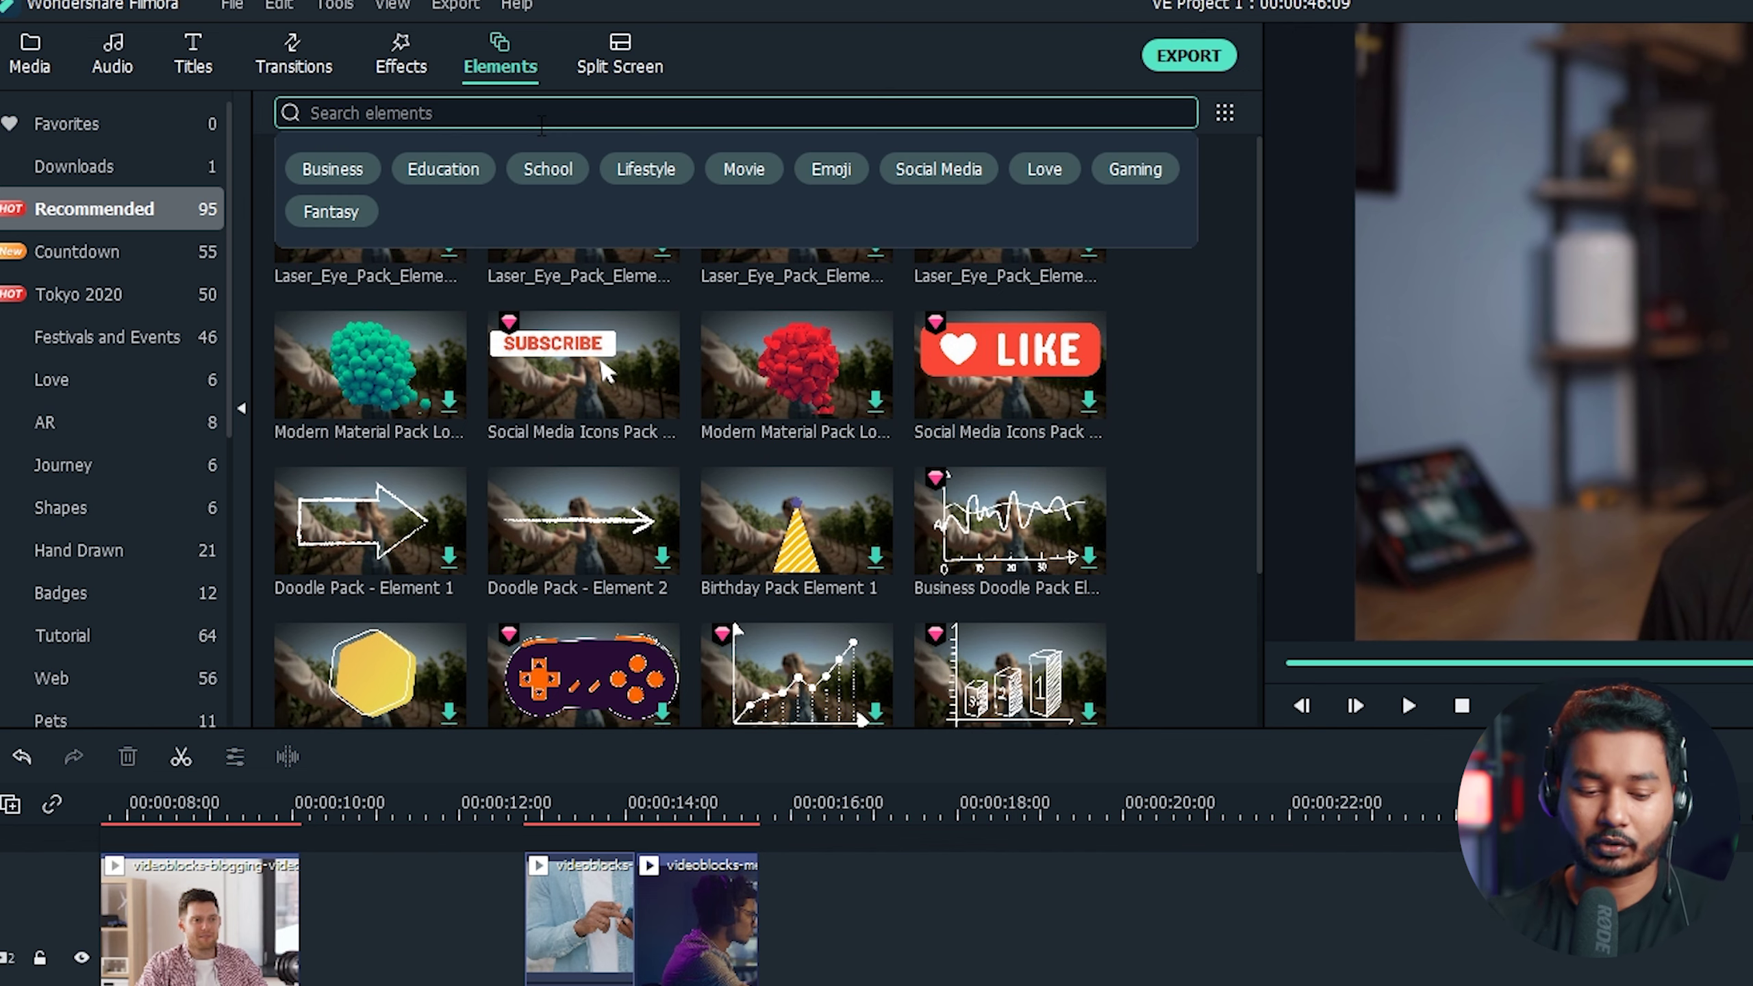
pyautogui.write('subsc')
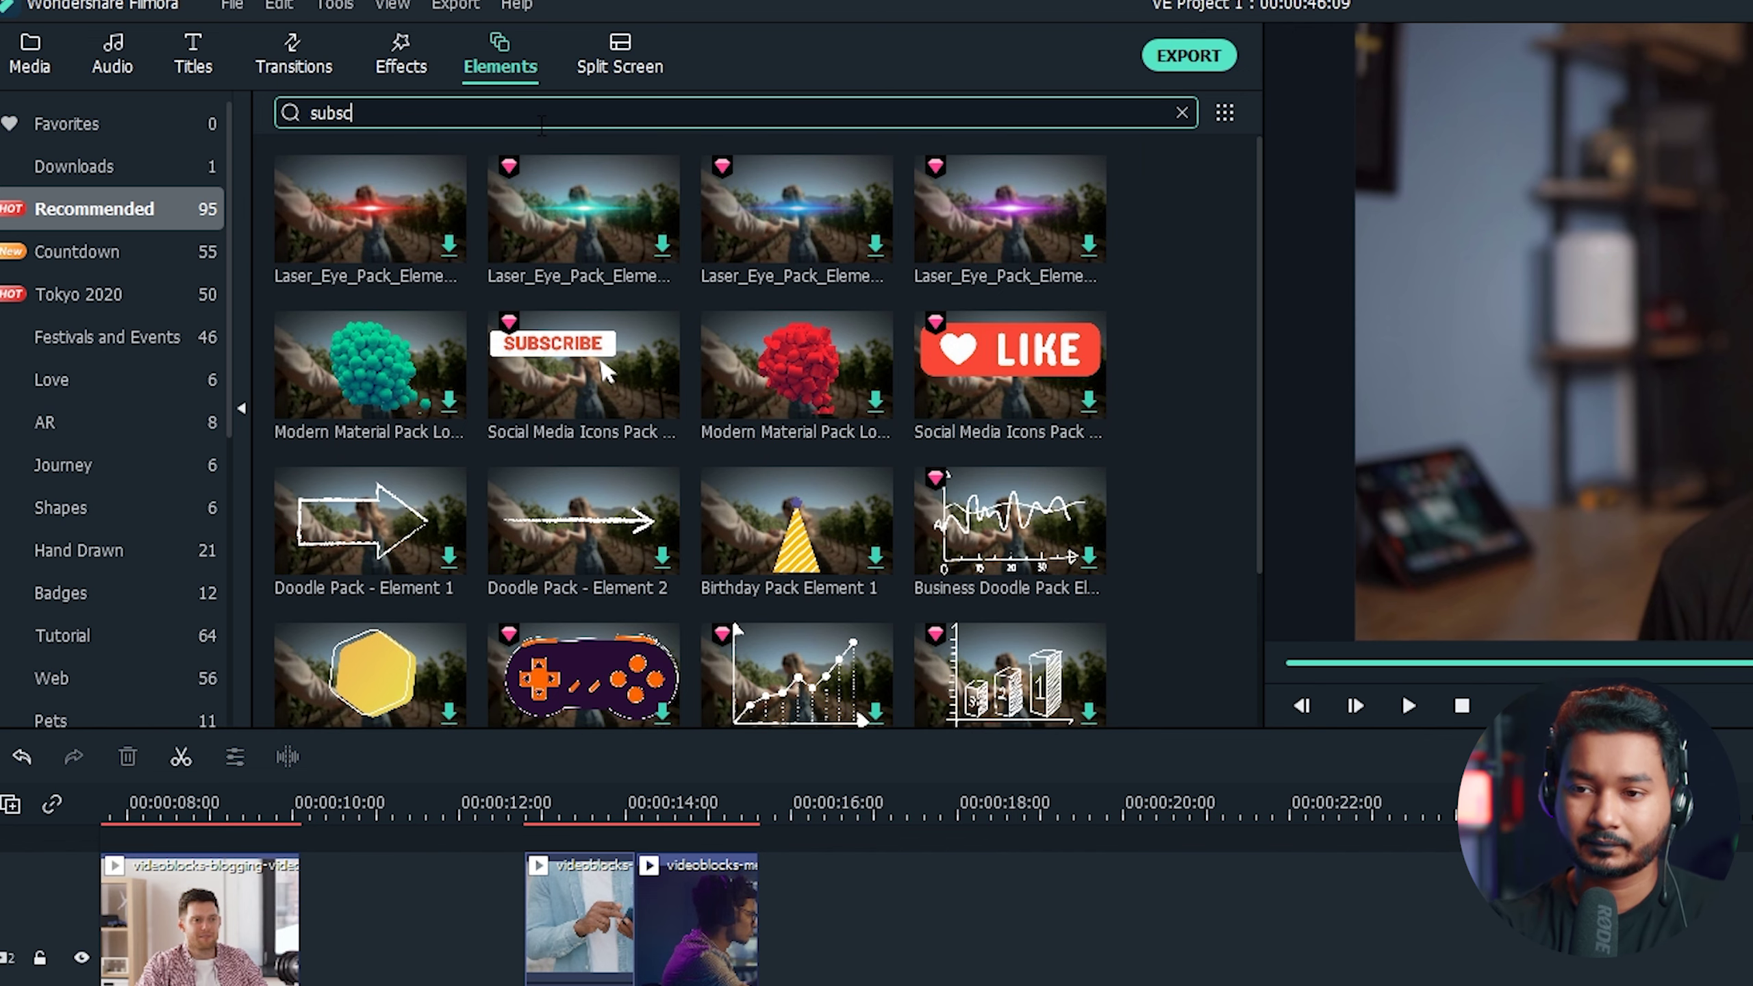
pyautogui.write('ribe')
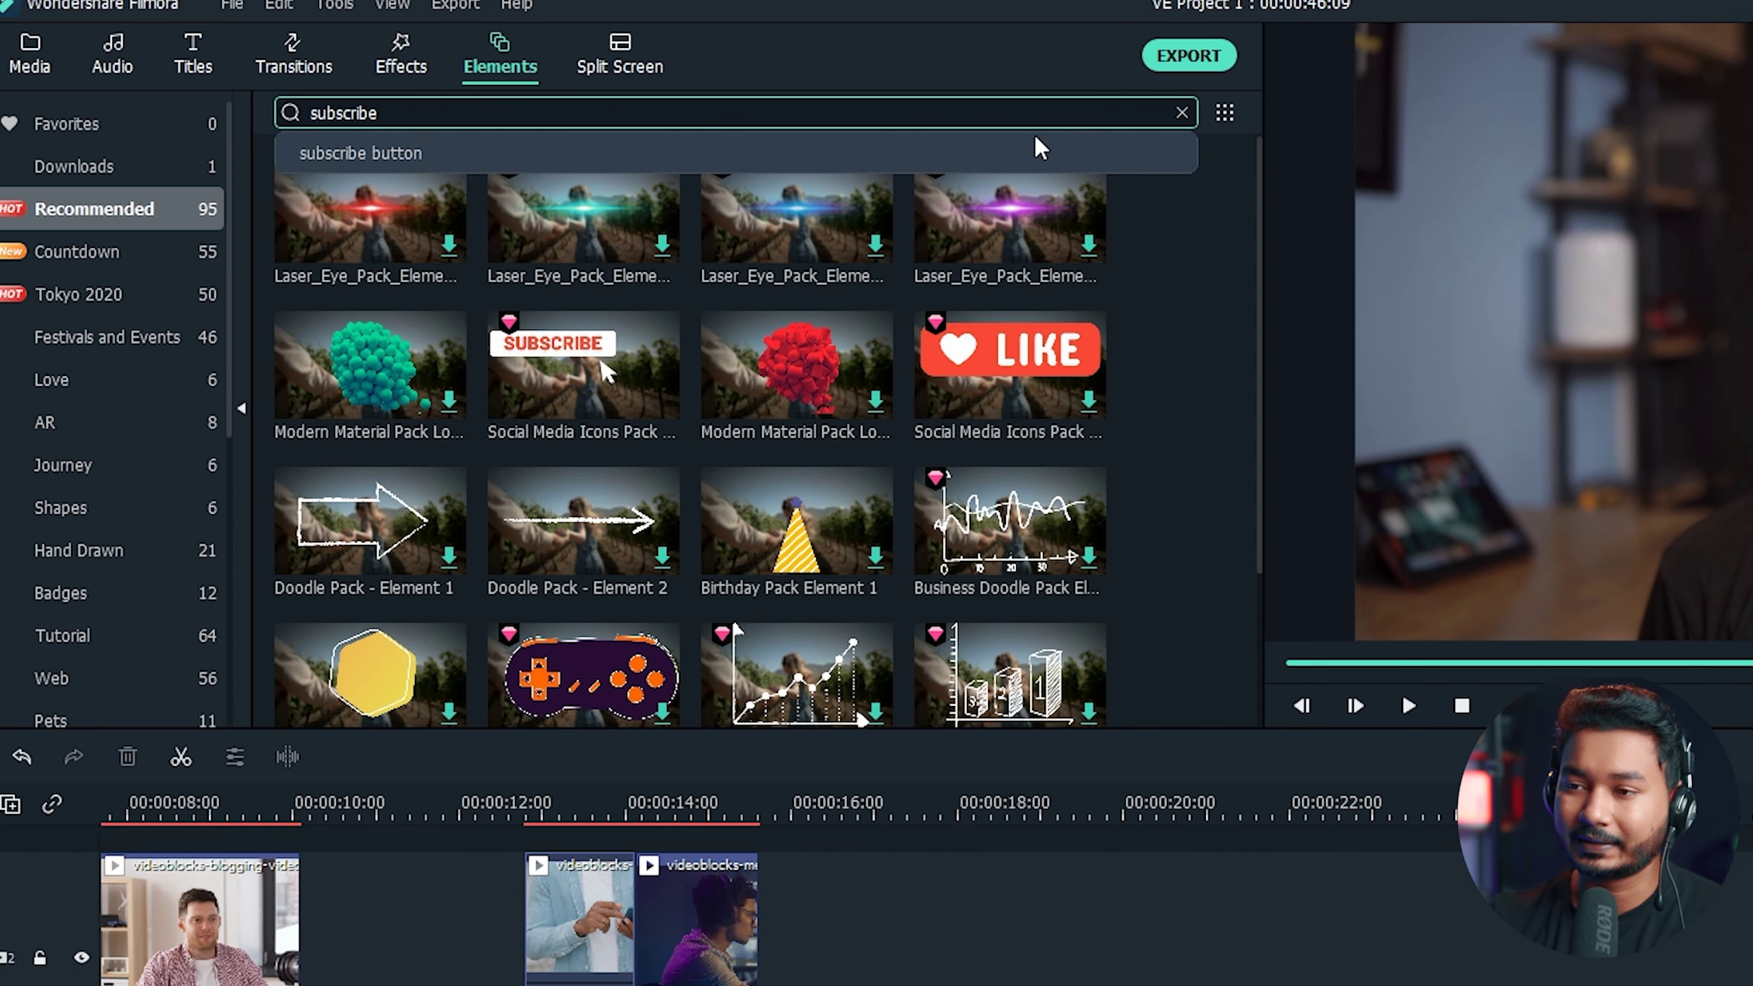
pyautogui.press('Return')
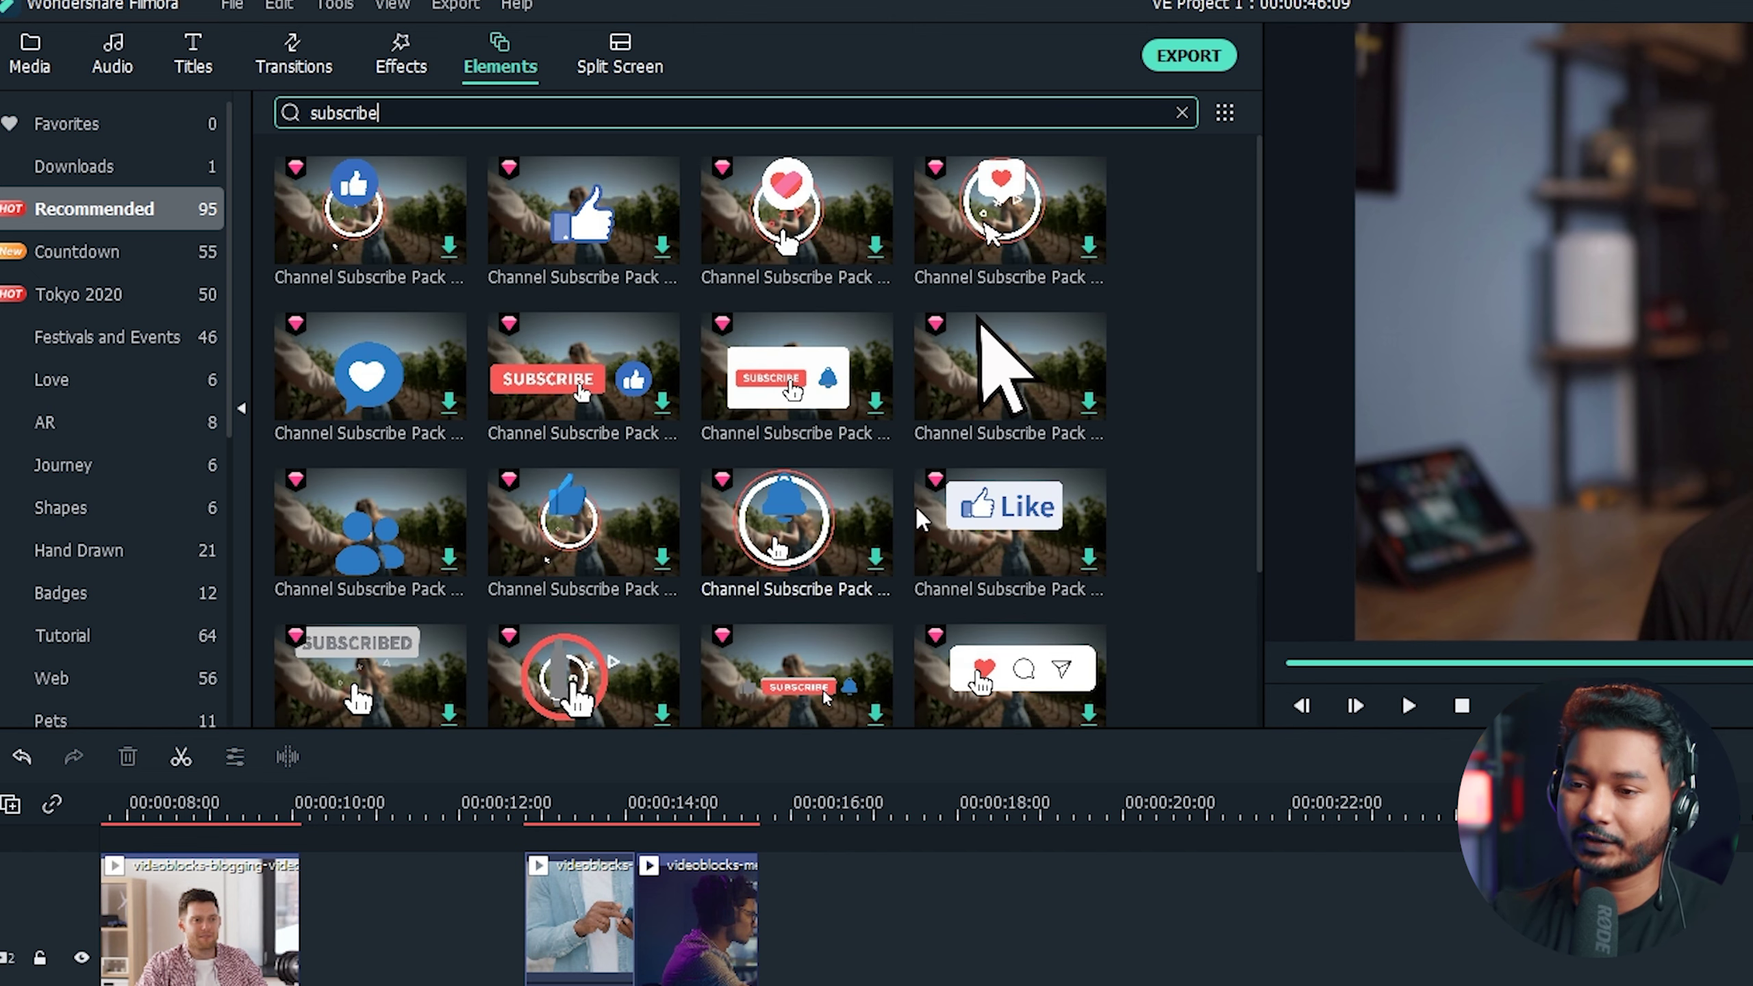
pyautogui.scroll(-3, 1002, 541)
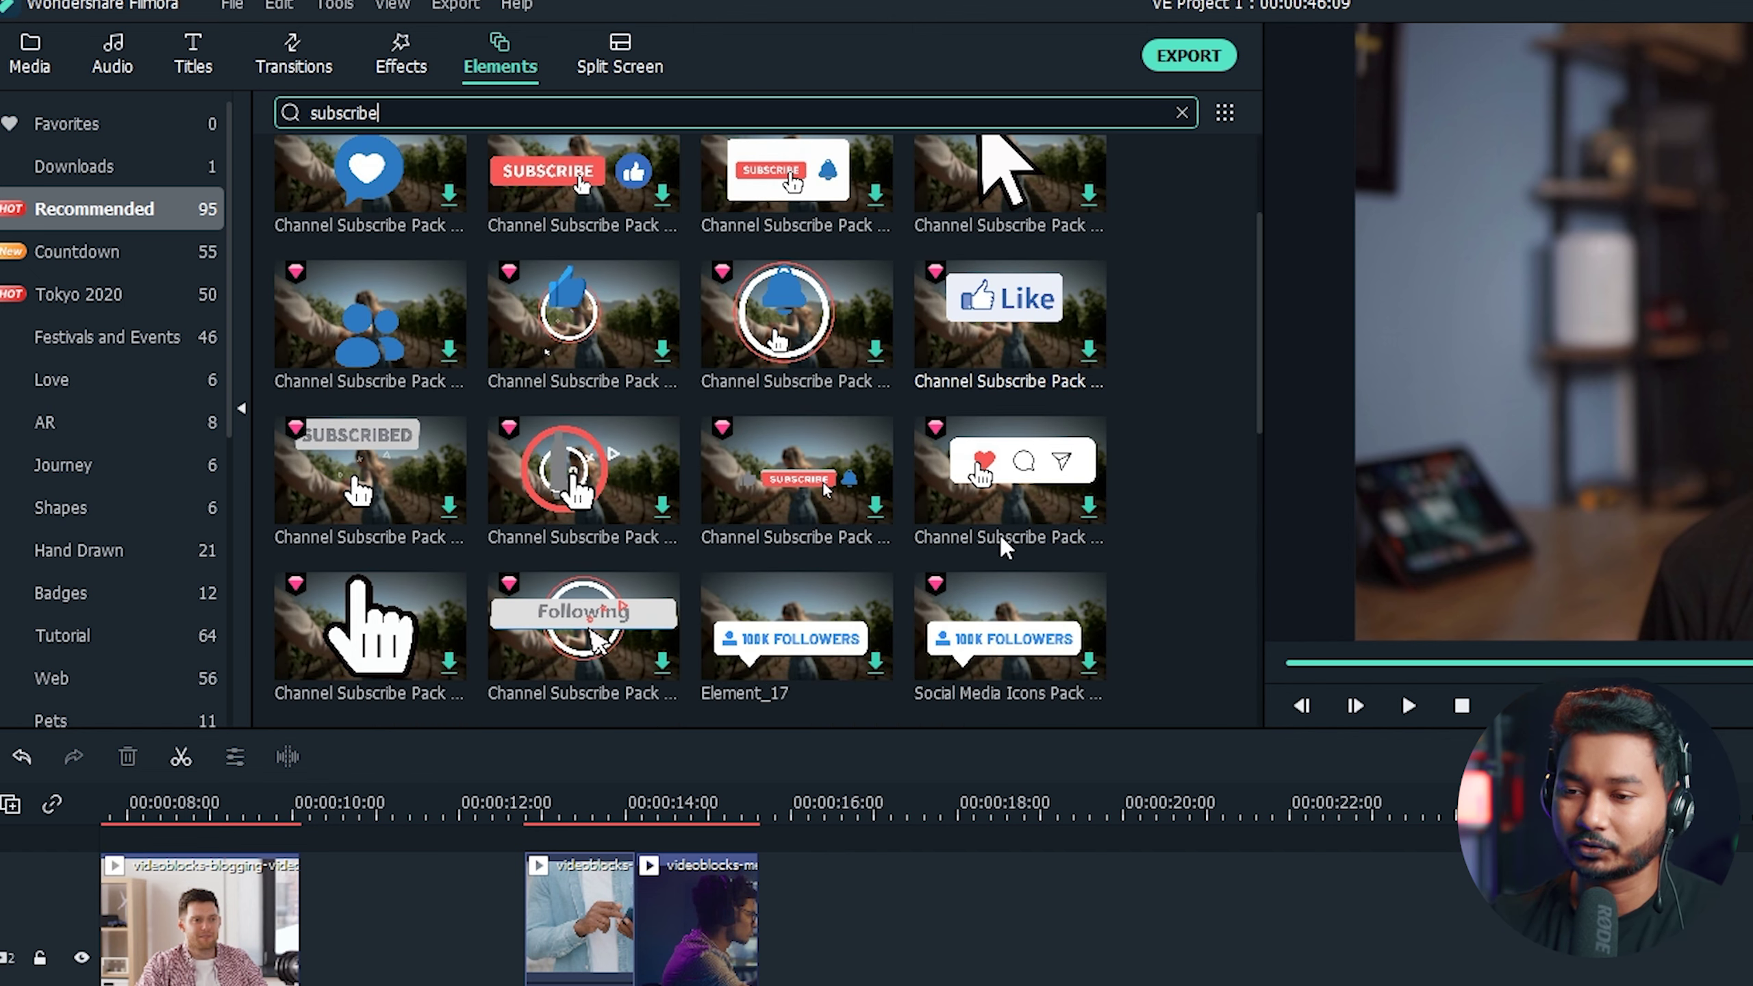
pyautogui.scroll(3, 1000, 537)
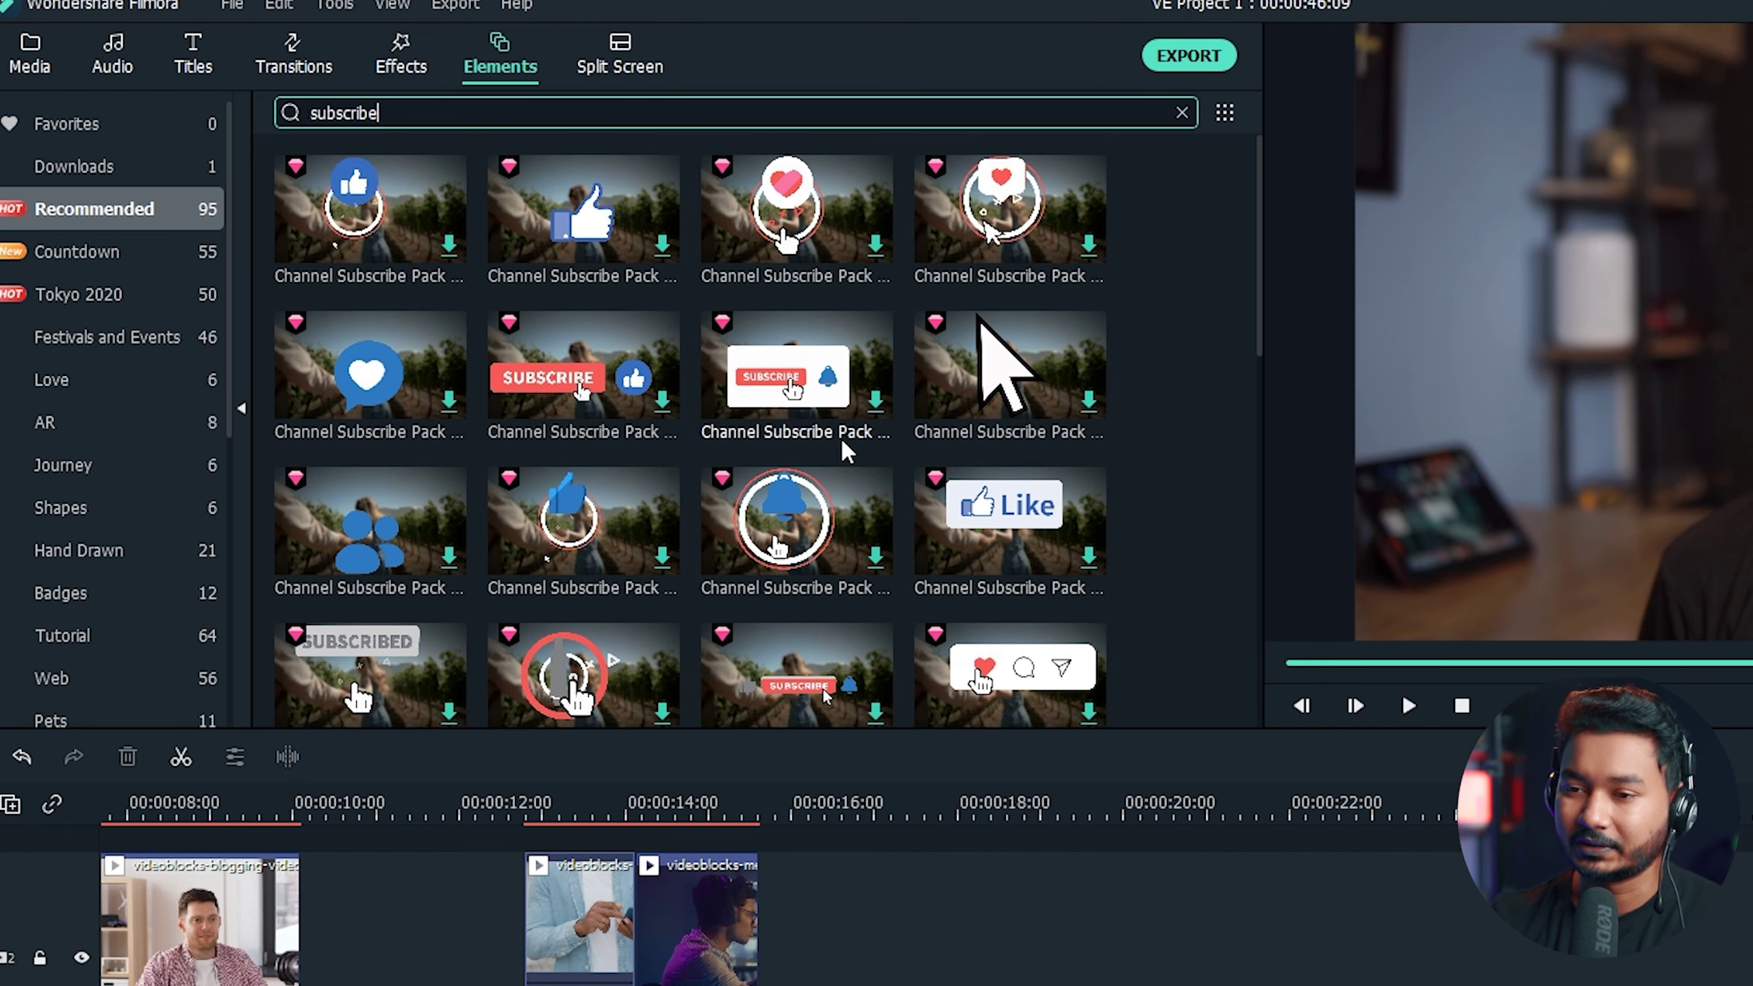
# Place Channel Subscribe Pack Element 16 with the subscribe button and bell on the second video track at 00:00:28:15 and preview it.
pyautogui.moveTo(790, 365); pyautogui.dragTo(1752, 985)
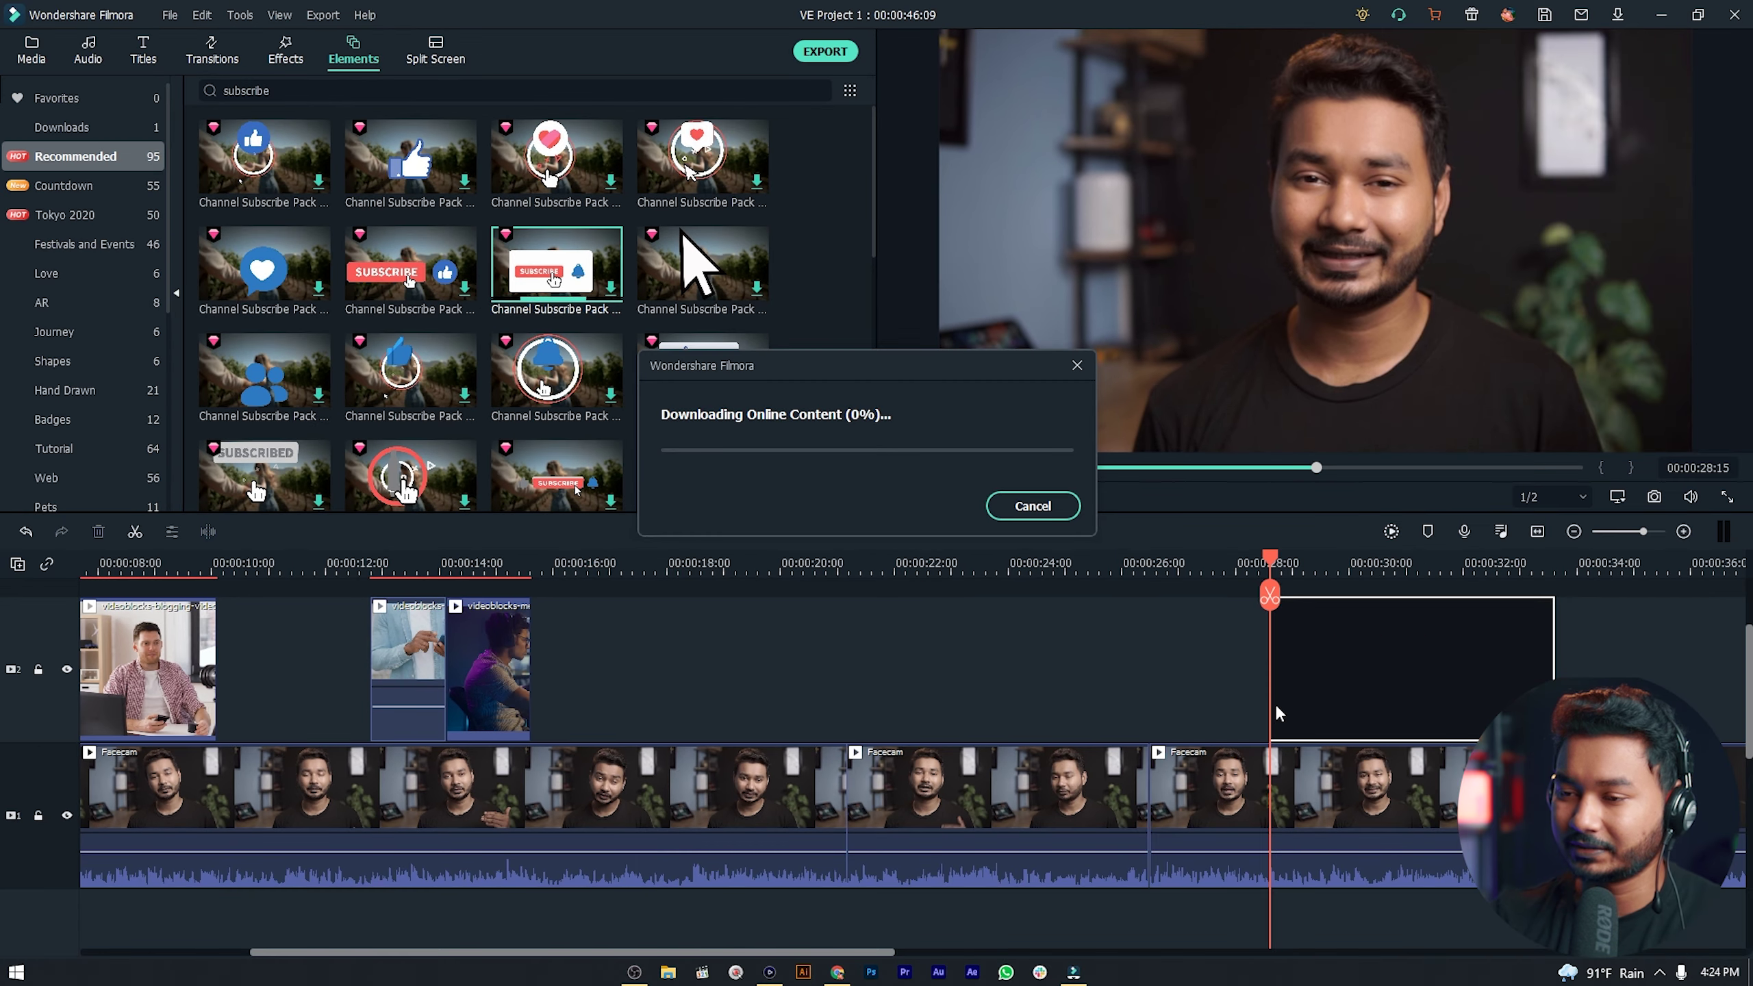
pyautogui.press('space')
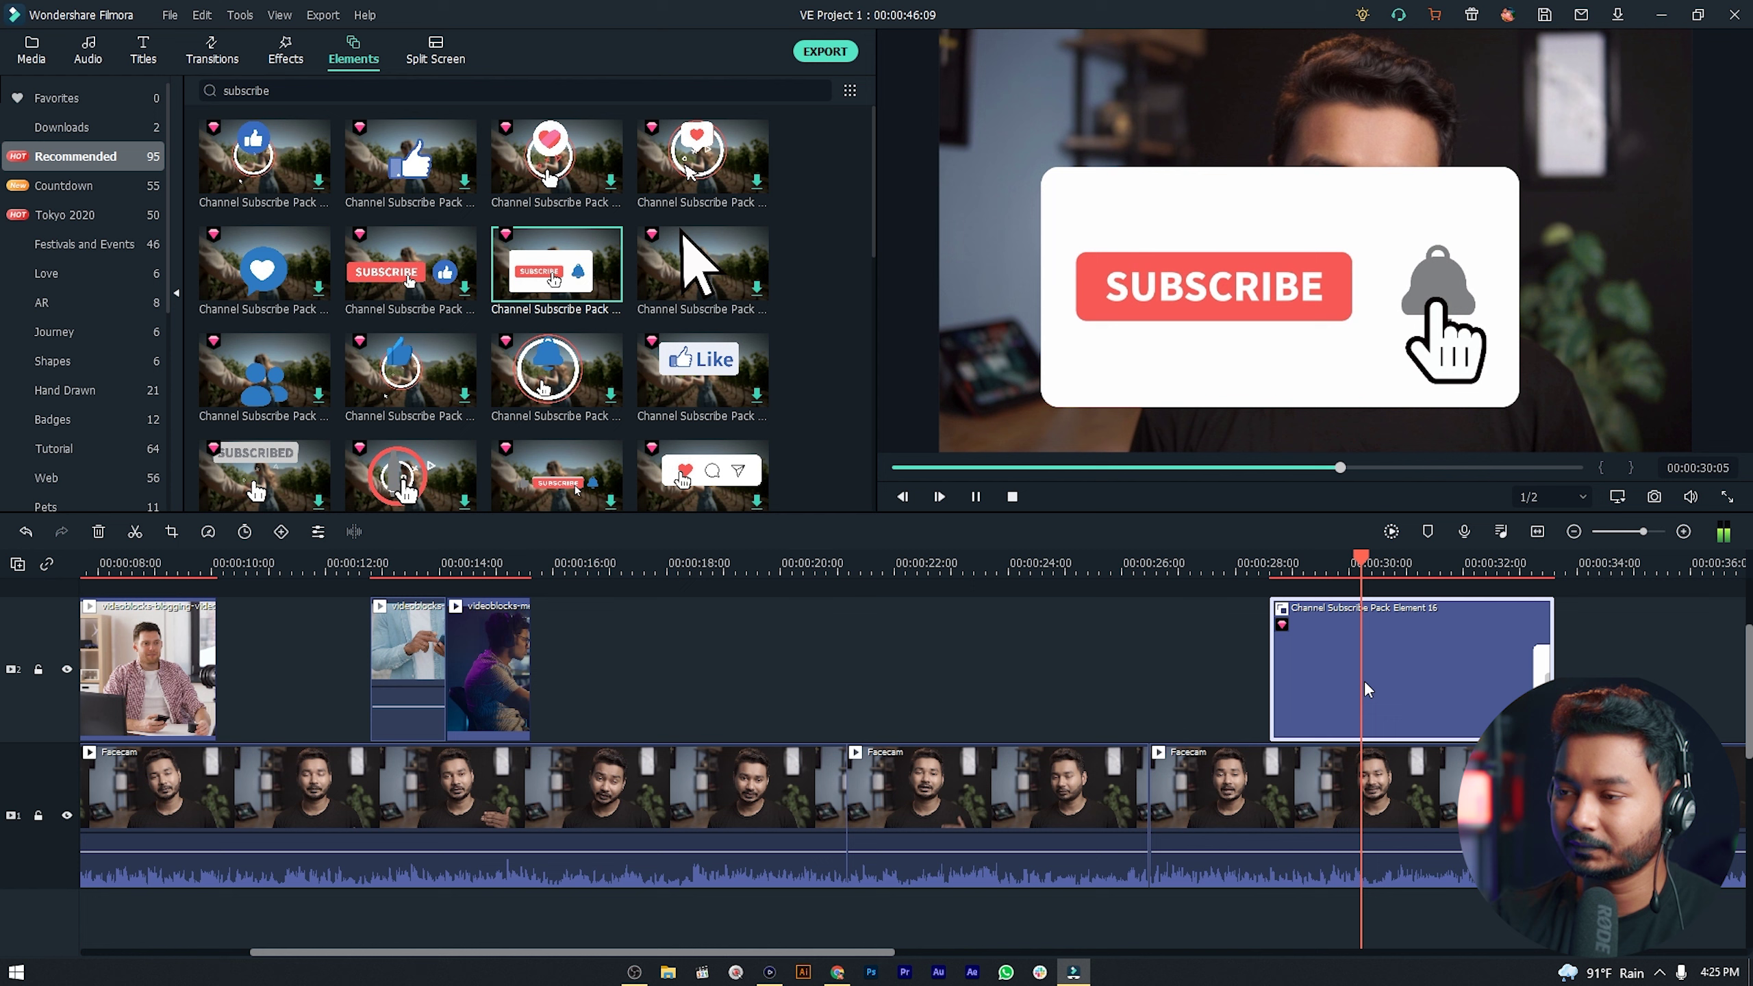
pyautogui.rightClick(1368, 689)
pyautogui.click(1296, 682)
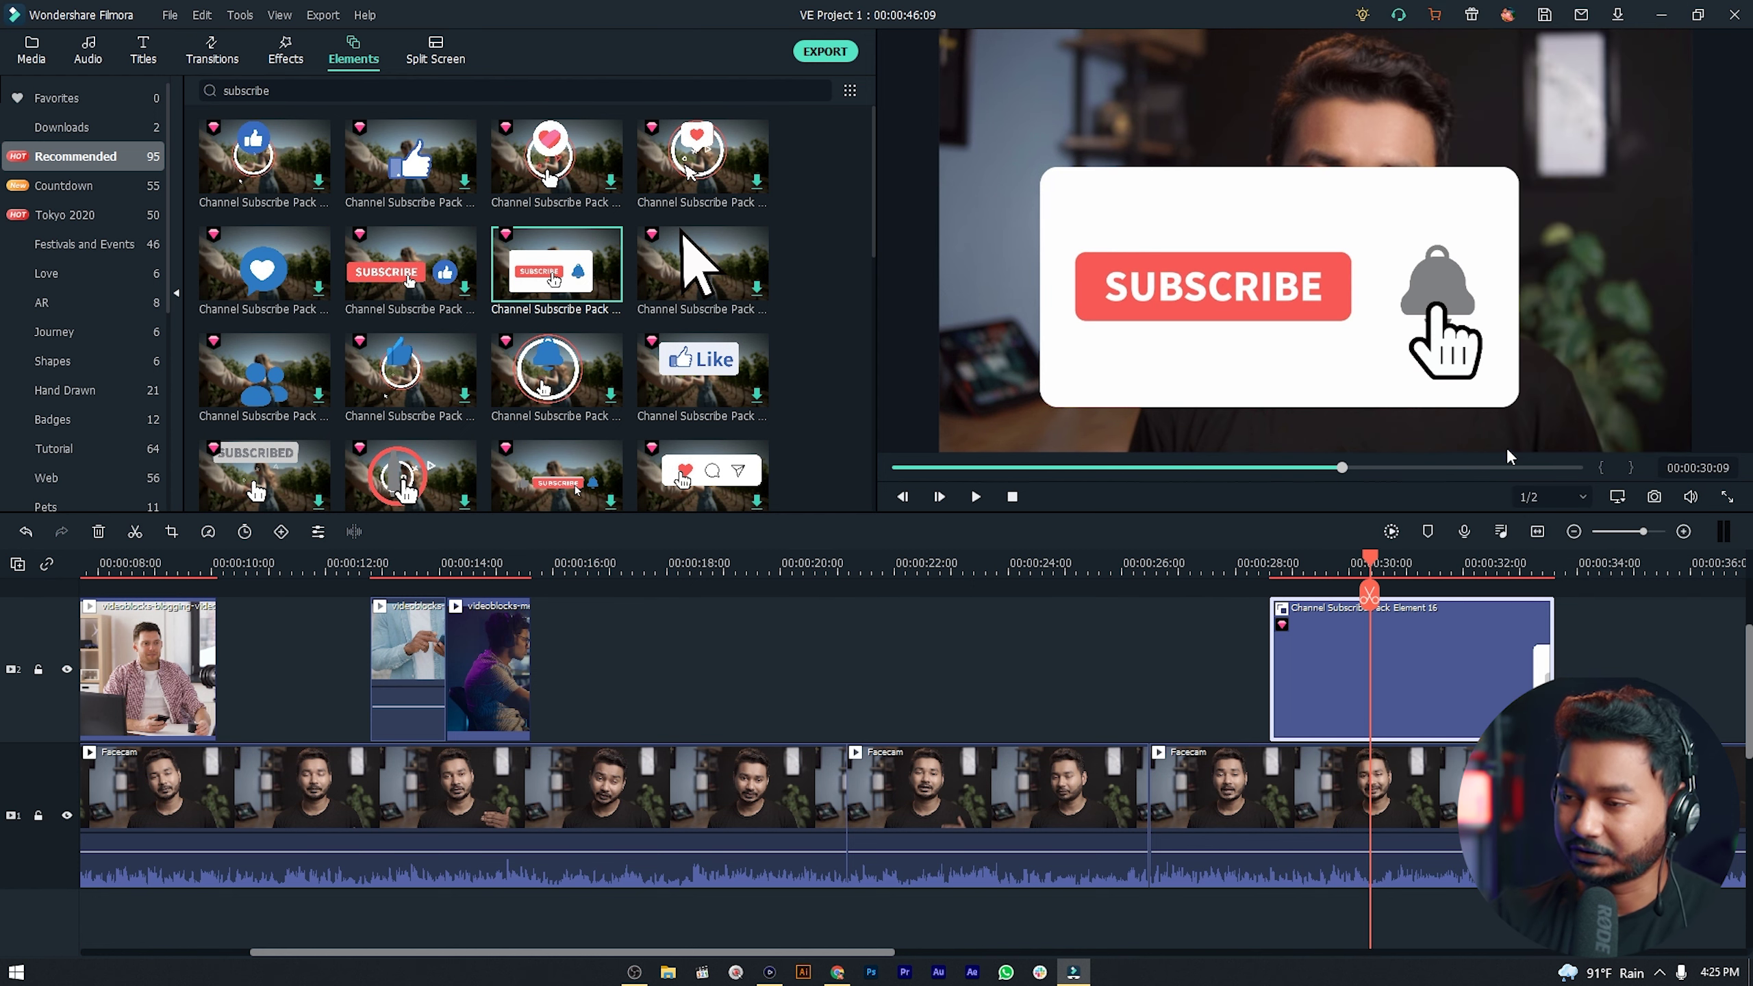
# Scale the subscribe element to 37.10% and move it to the frame's lower right at X 285.4, Y -145.9.
pyautogui.doubleClick(1416, 670)
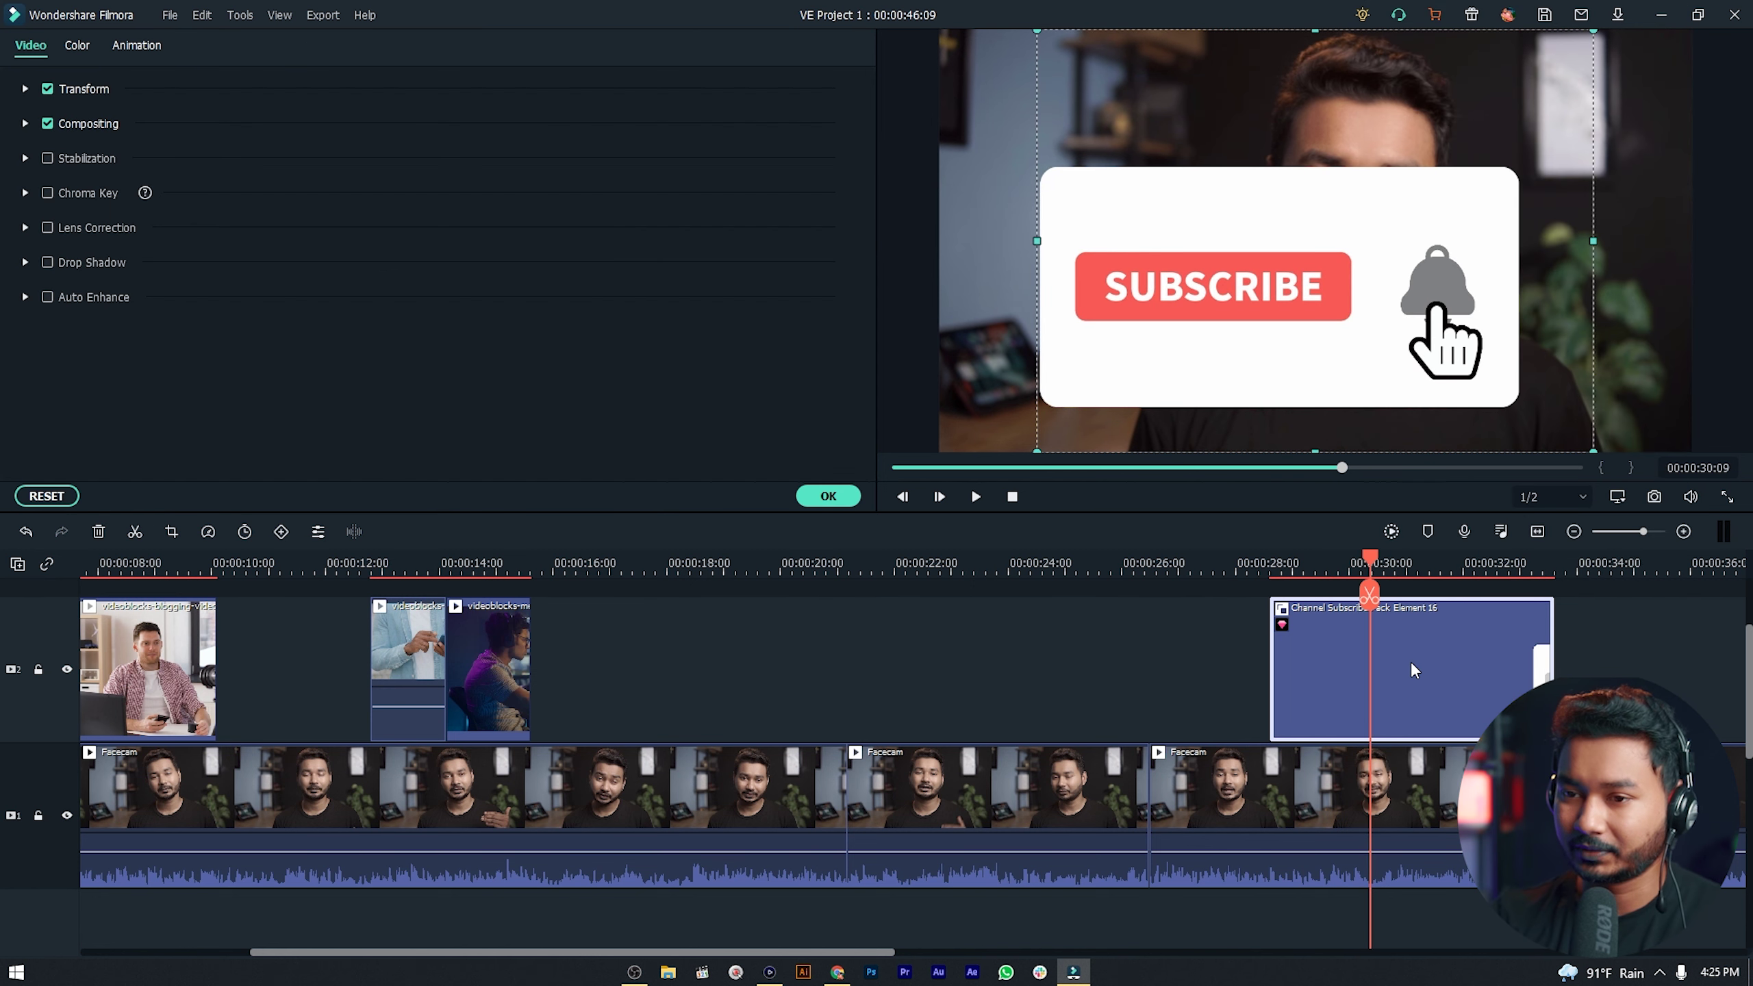
pyautogui.click(26, 89)
pyautogui.moveTo(369, 212); pyautogui.dragTo(333, 212)
pyautogui.moveTo(1272, 231)
pyautogui.mouseDown()
pyautogui.moveTo(1326, 269)
pyautogui.moveTo(1300, 238)
pyautogui.mouseUp()
pyautogui.moveTo(1312, 358); pyautogui.dragTo(1557, 402)
# Play on past the subscribe element, place the thumbs-up Channel Subscribe Pack Element 10 on the second video track at 00:00:38:18, and preview it.
pyautogui.click(1248, 561)
pyautogui.press('space')
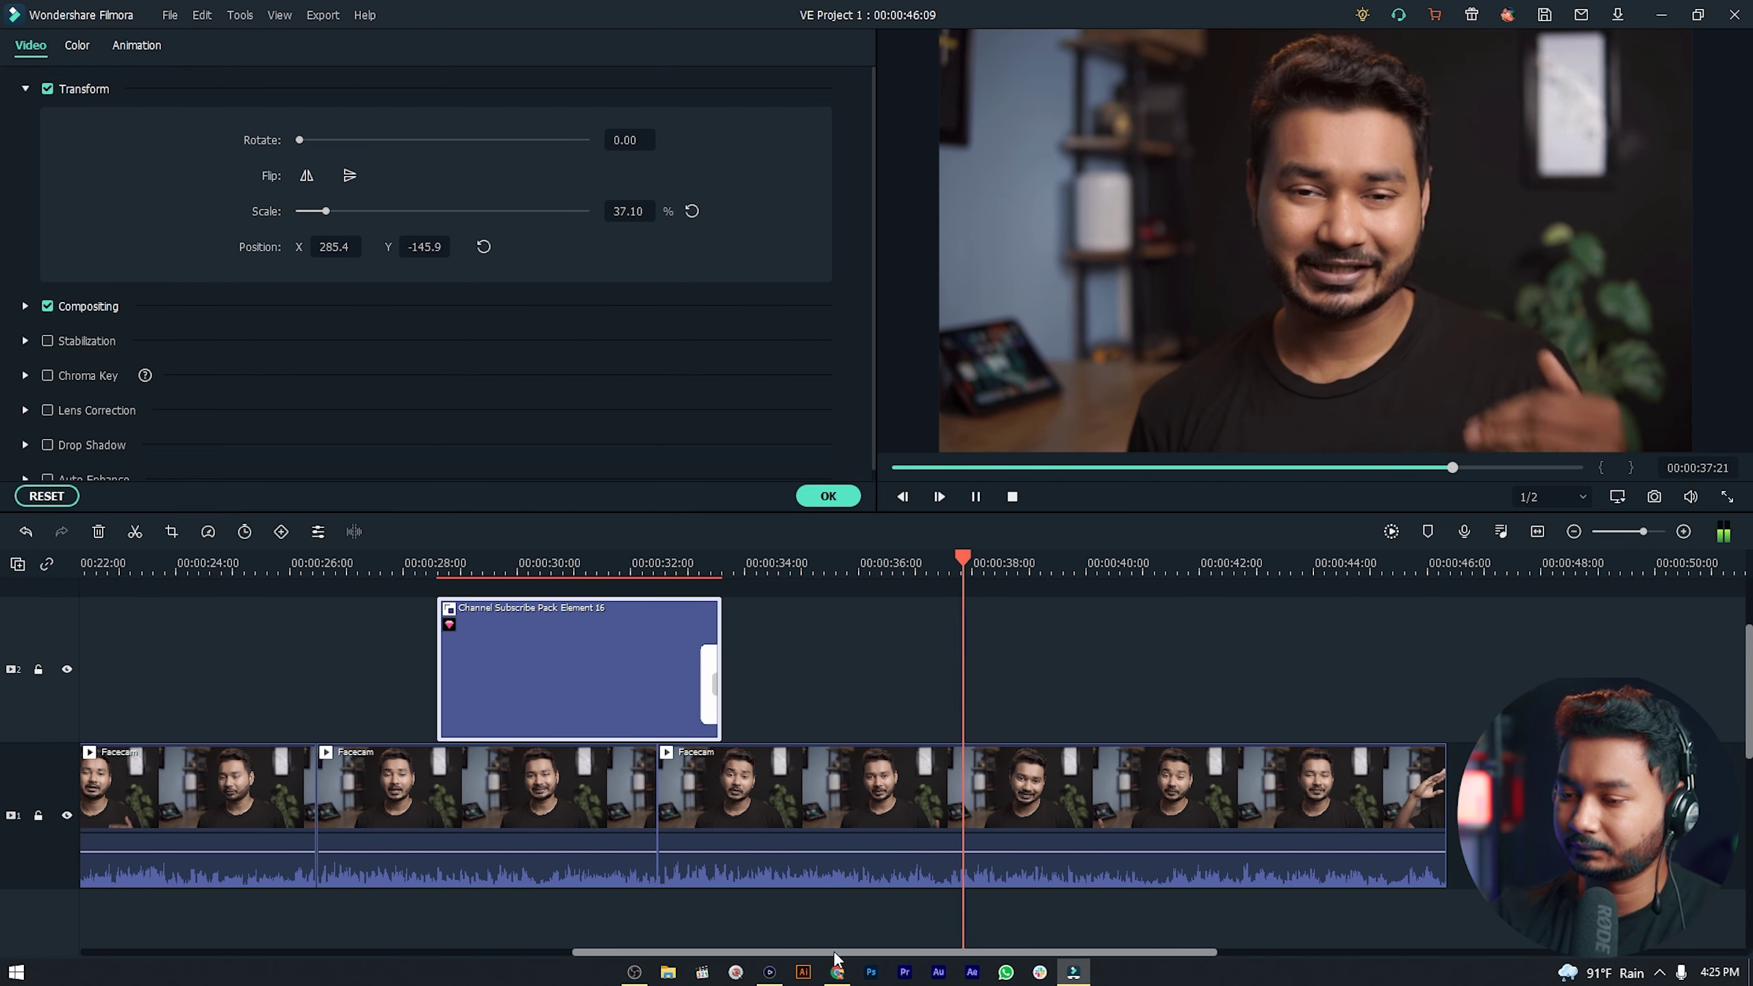
pyautogui.press('space')
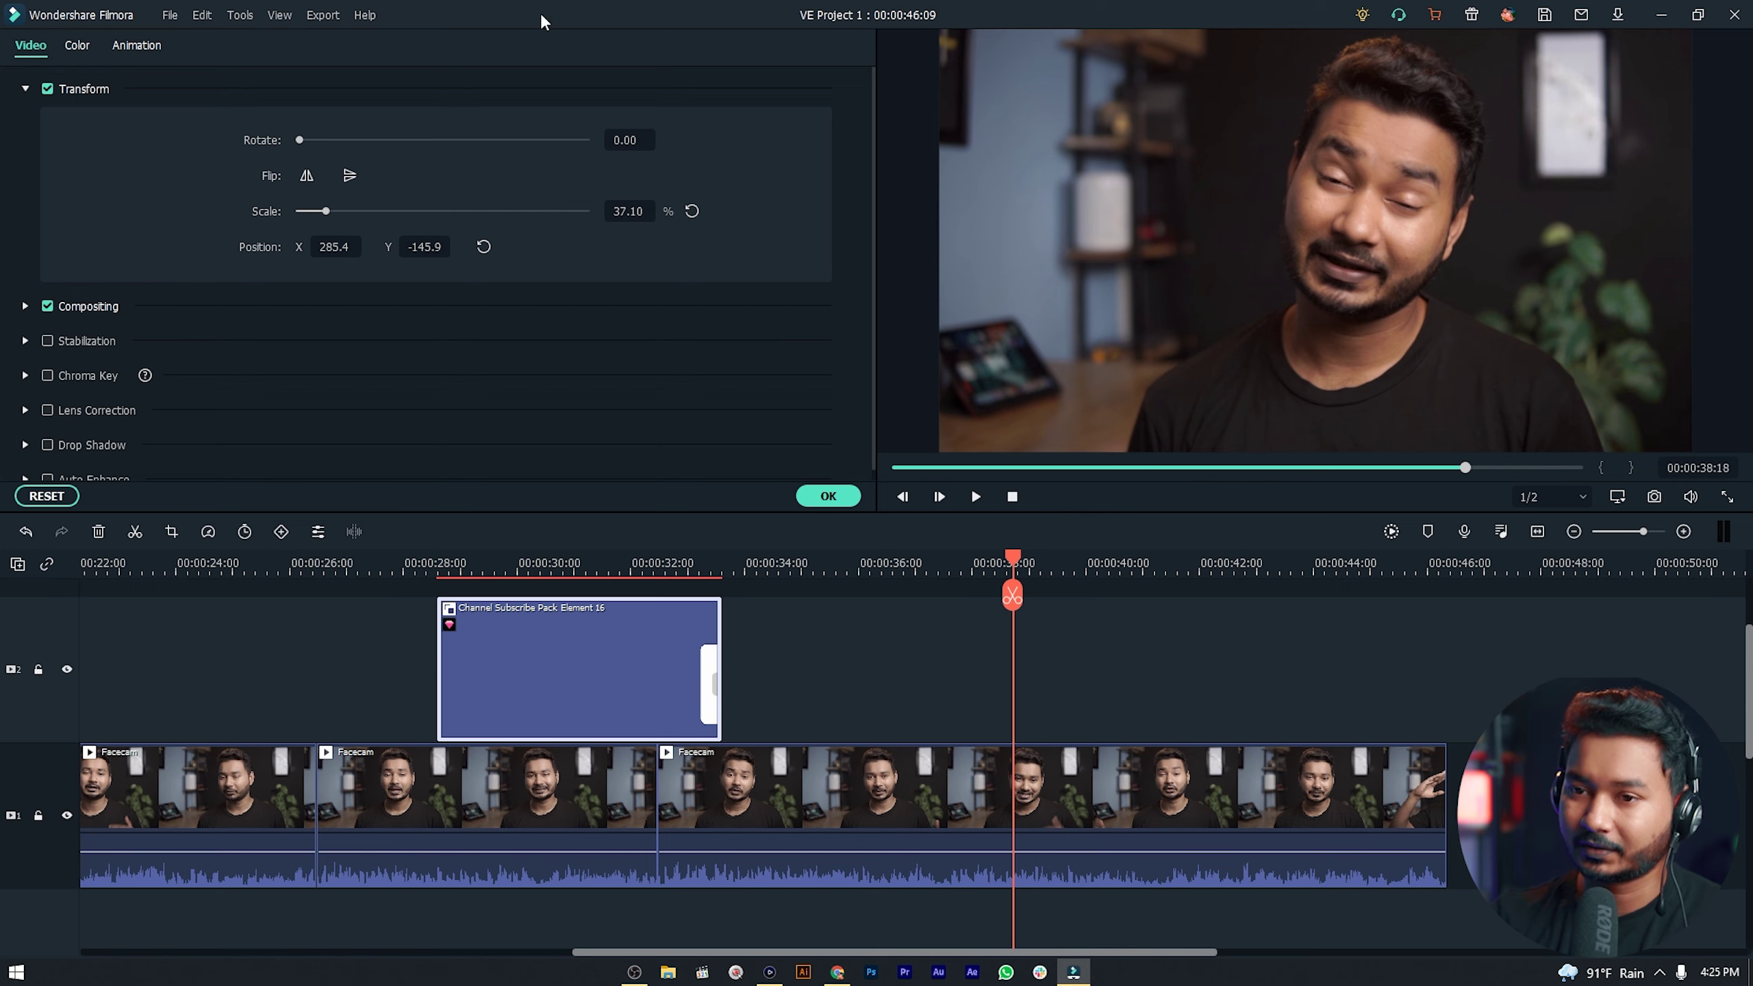
pyautogui.click(828, 496)
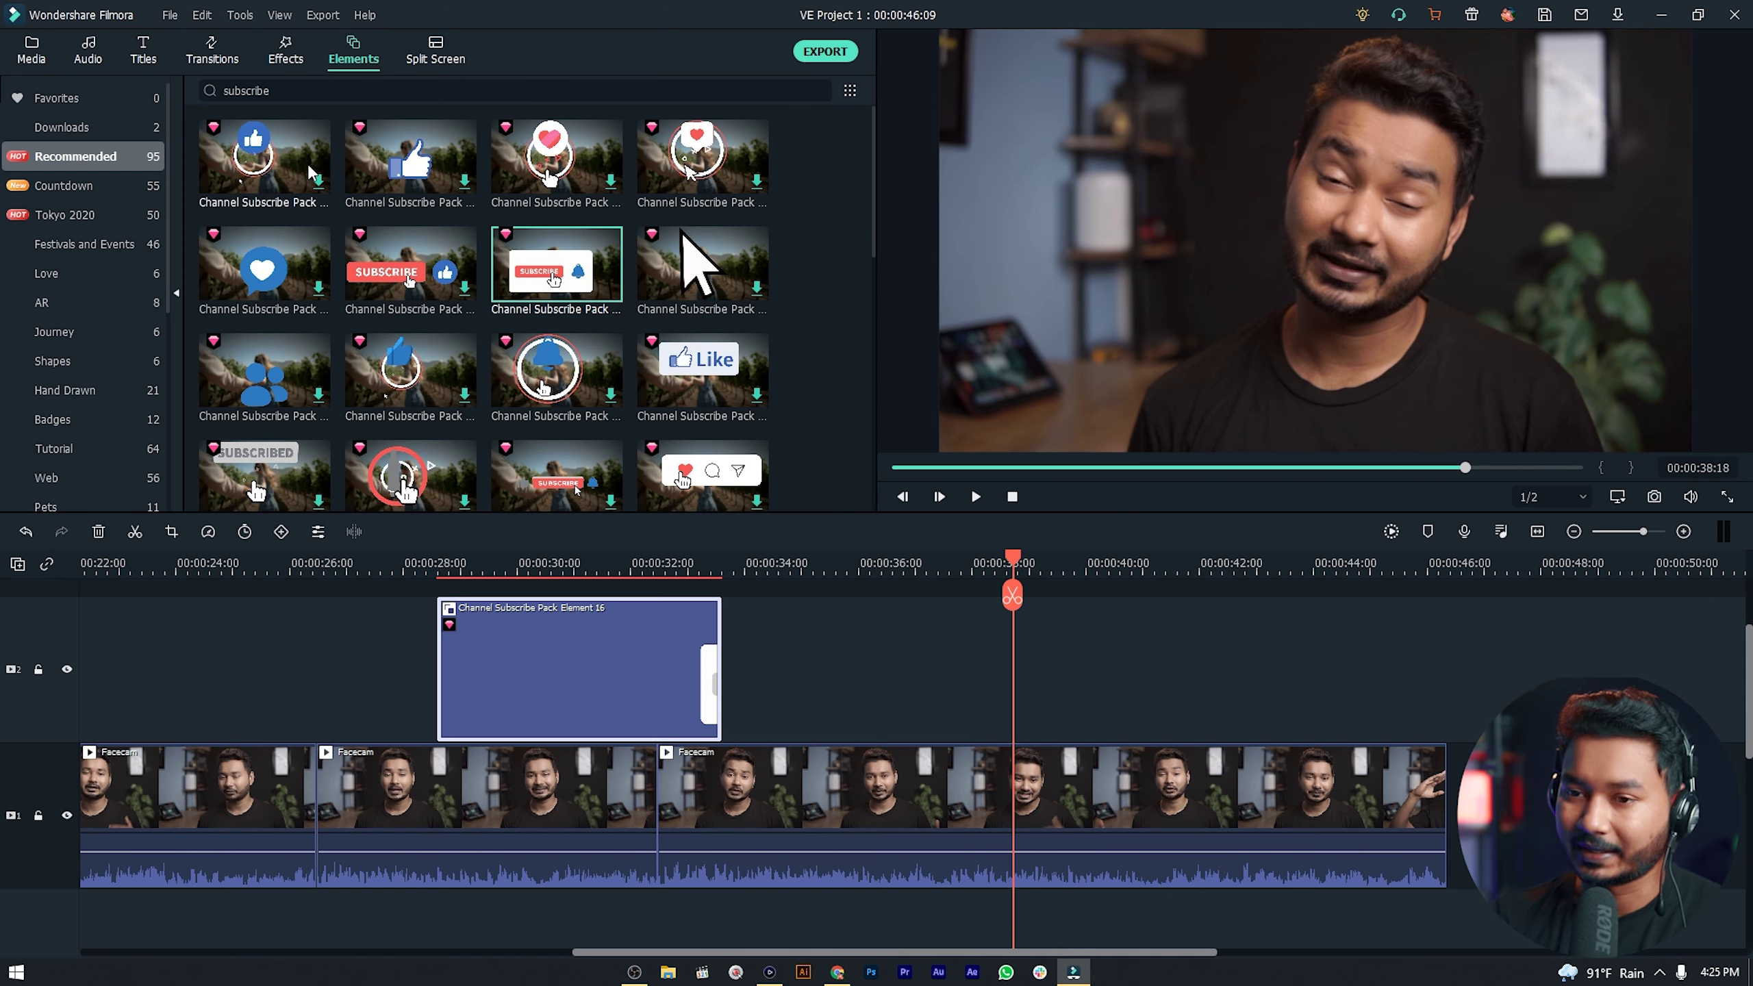
pyautogui.moveTo(416, 171); pyautogui.dragTo(1049, 697)
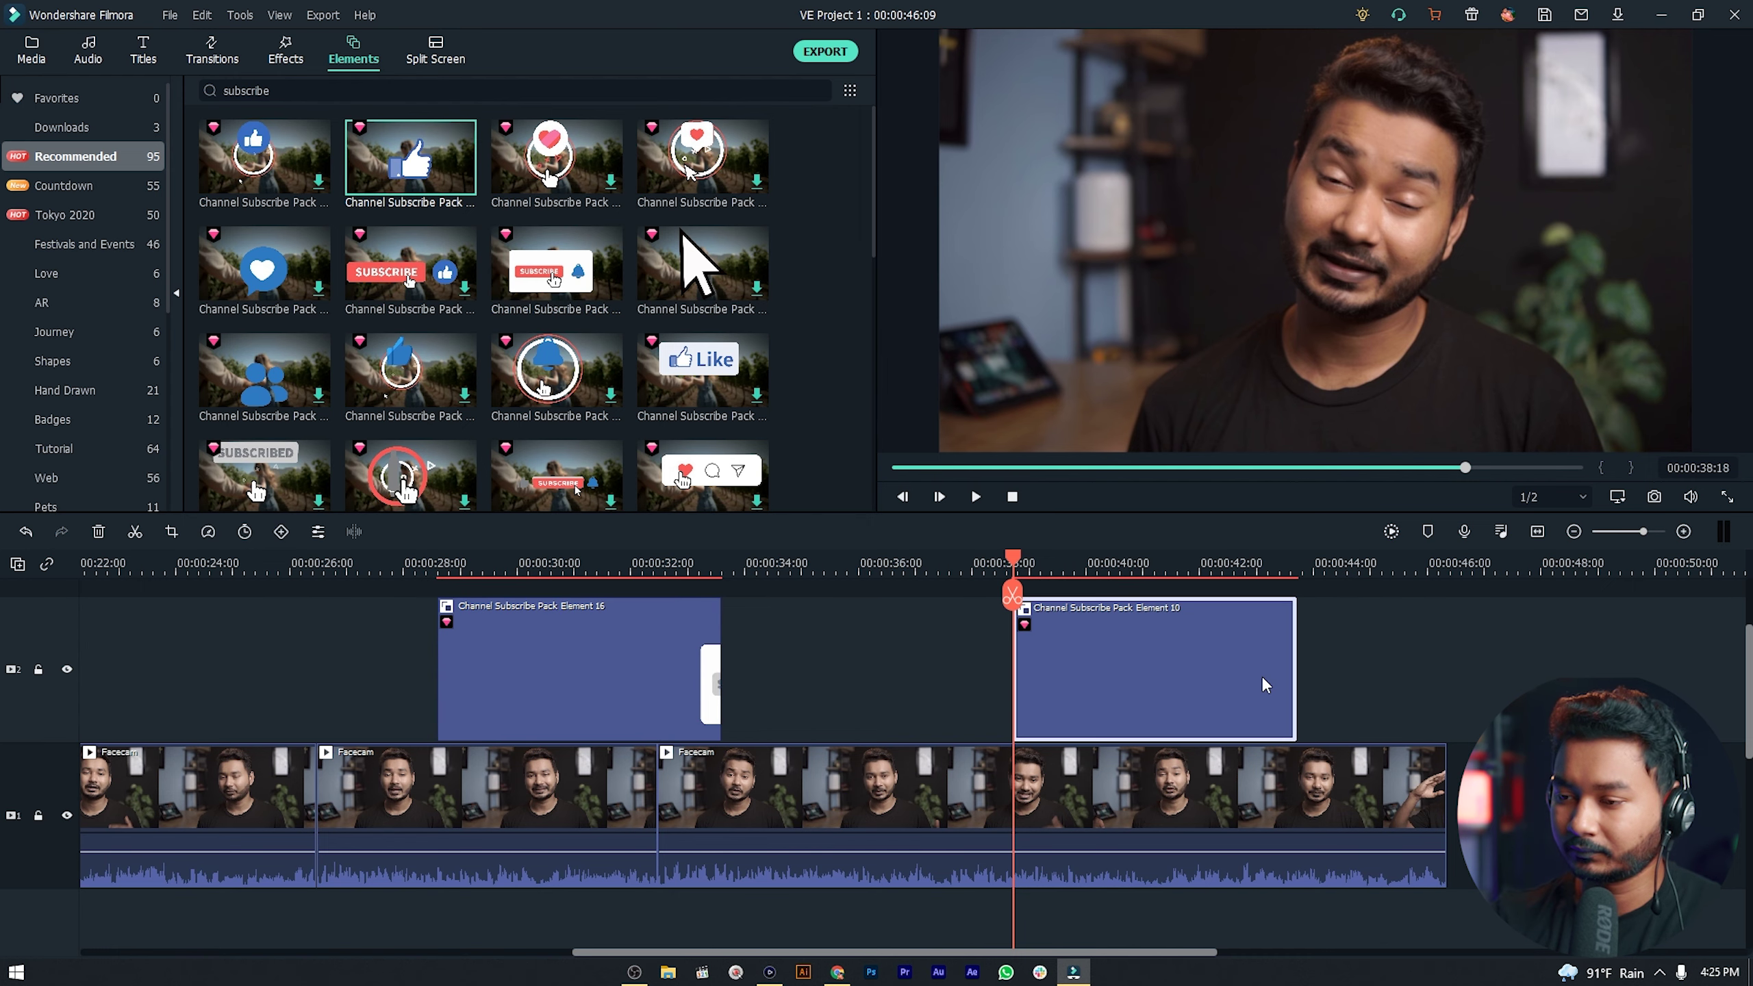
pyautogui.press('space')
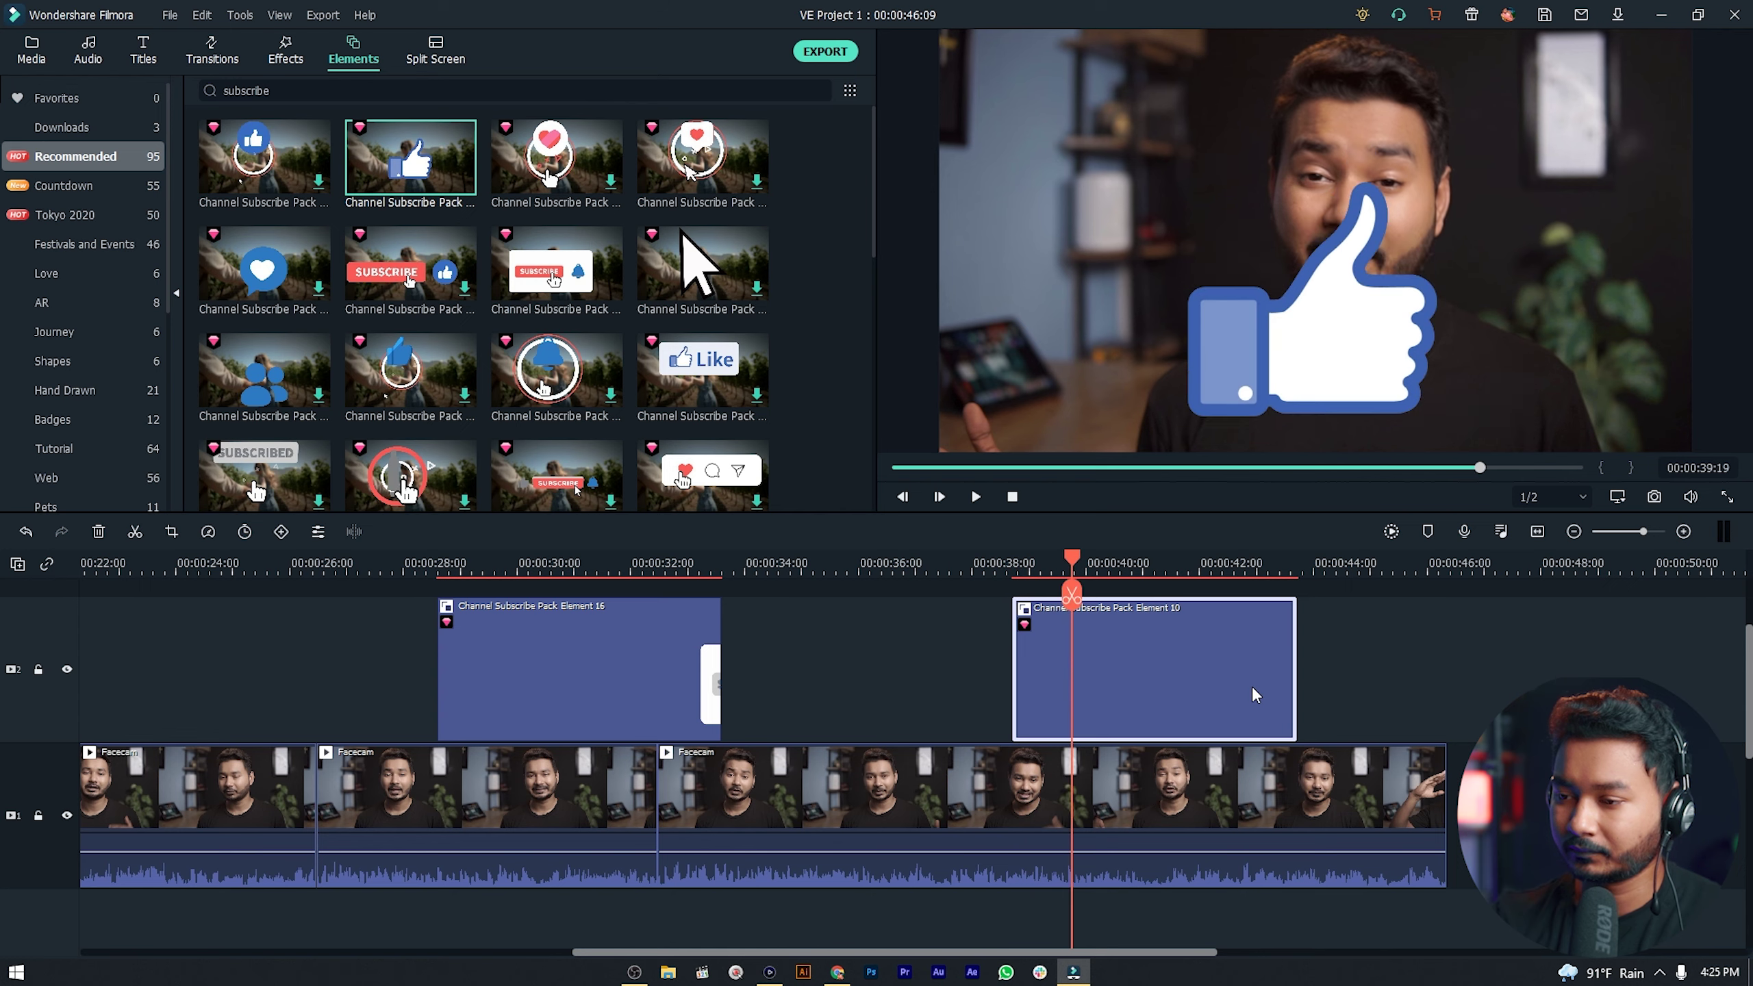
# Scale the thumbs-up element to 45.69% and move it to the frame's lower right at X 305.3, Y -116.0.
pyautogui.doubleClick(1338, 360)
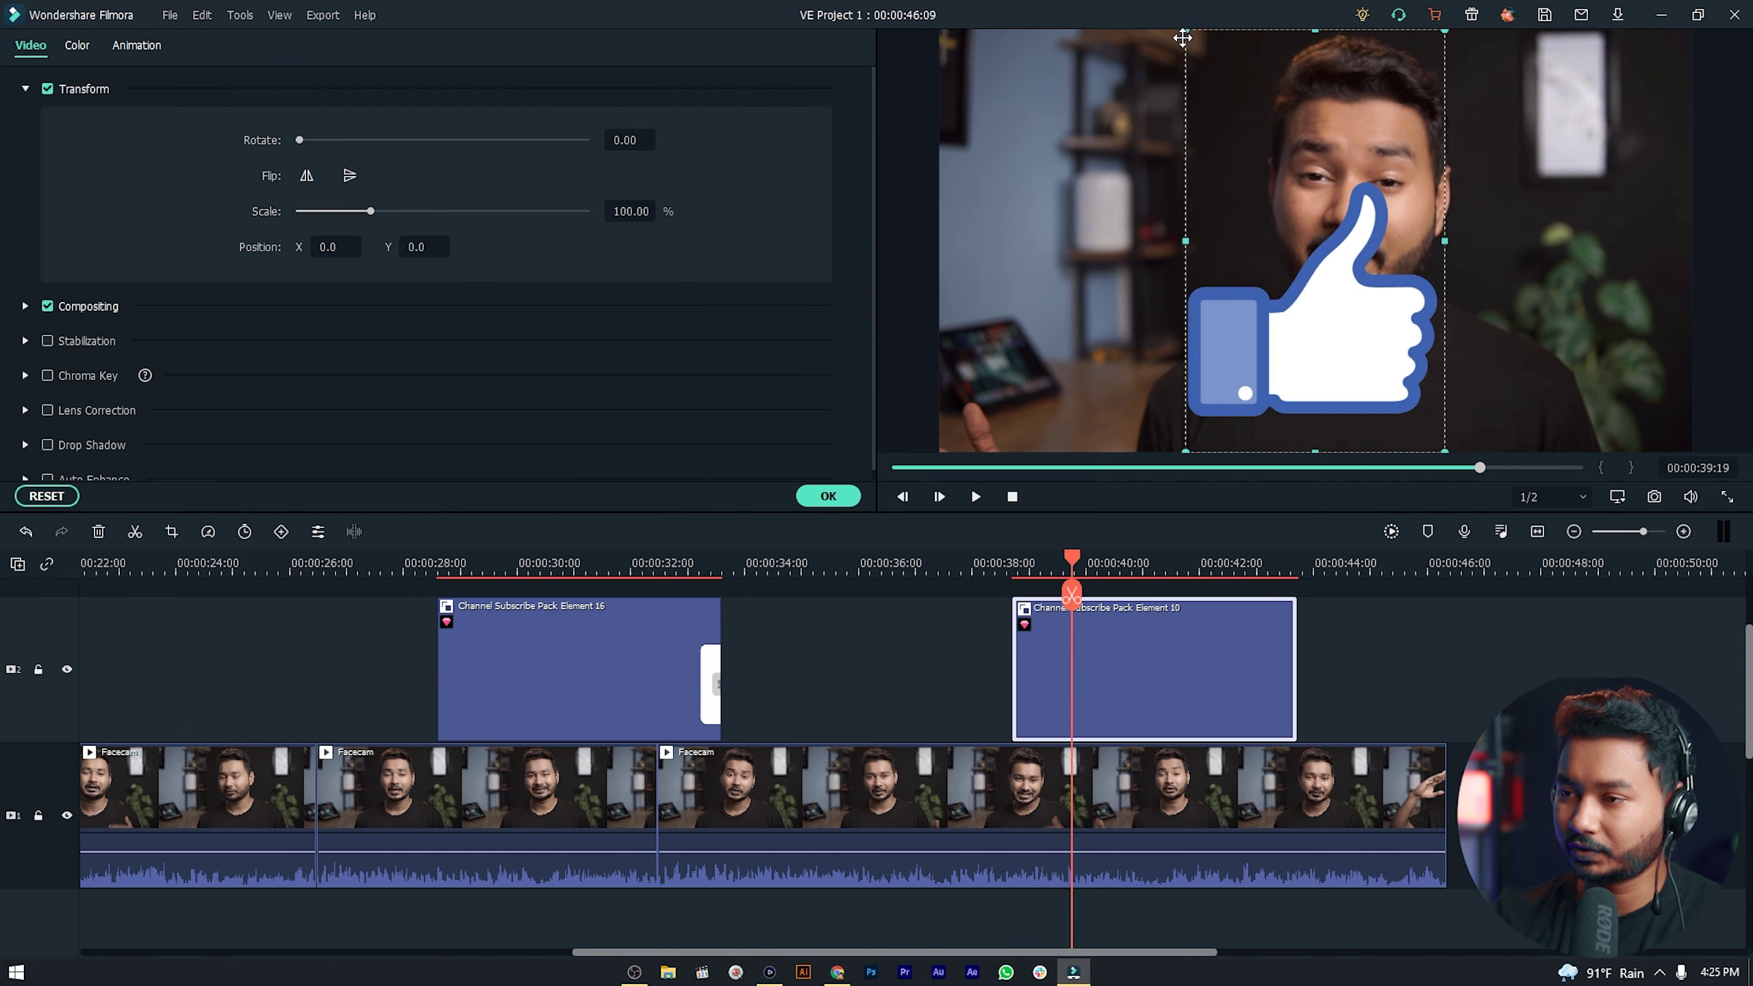
pyautogui.moveTo(1184, 35); pyautogui.dragTo(1326, 258)
pyautogui.moveTo(1402, 407); pyautogui.dragTo(1610, 398)
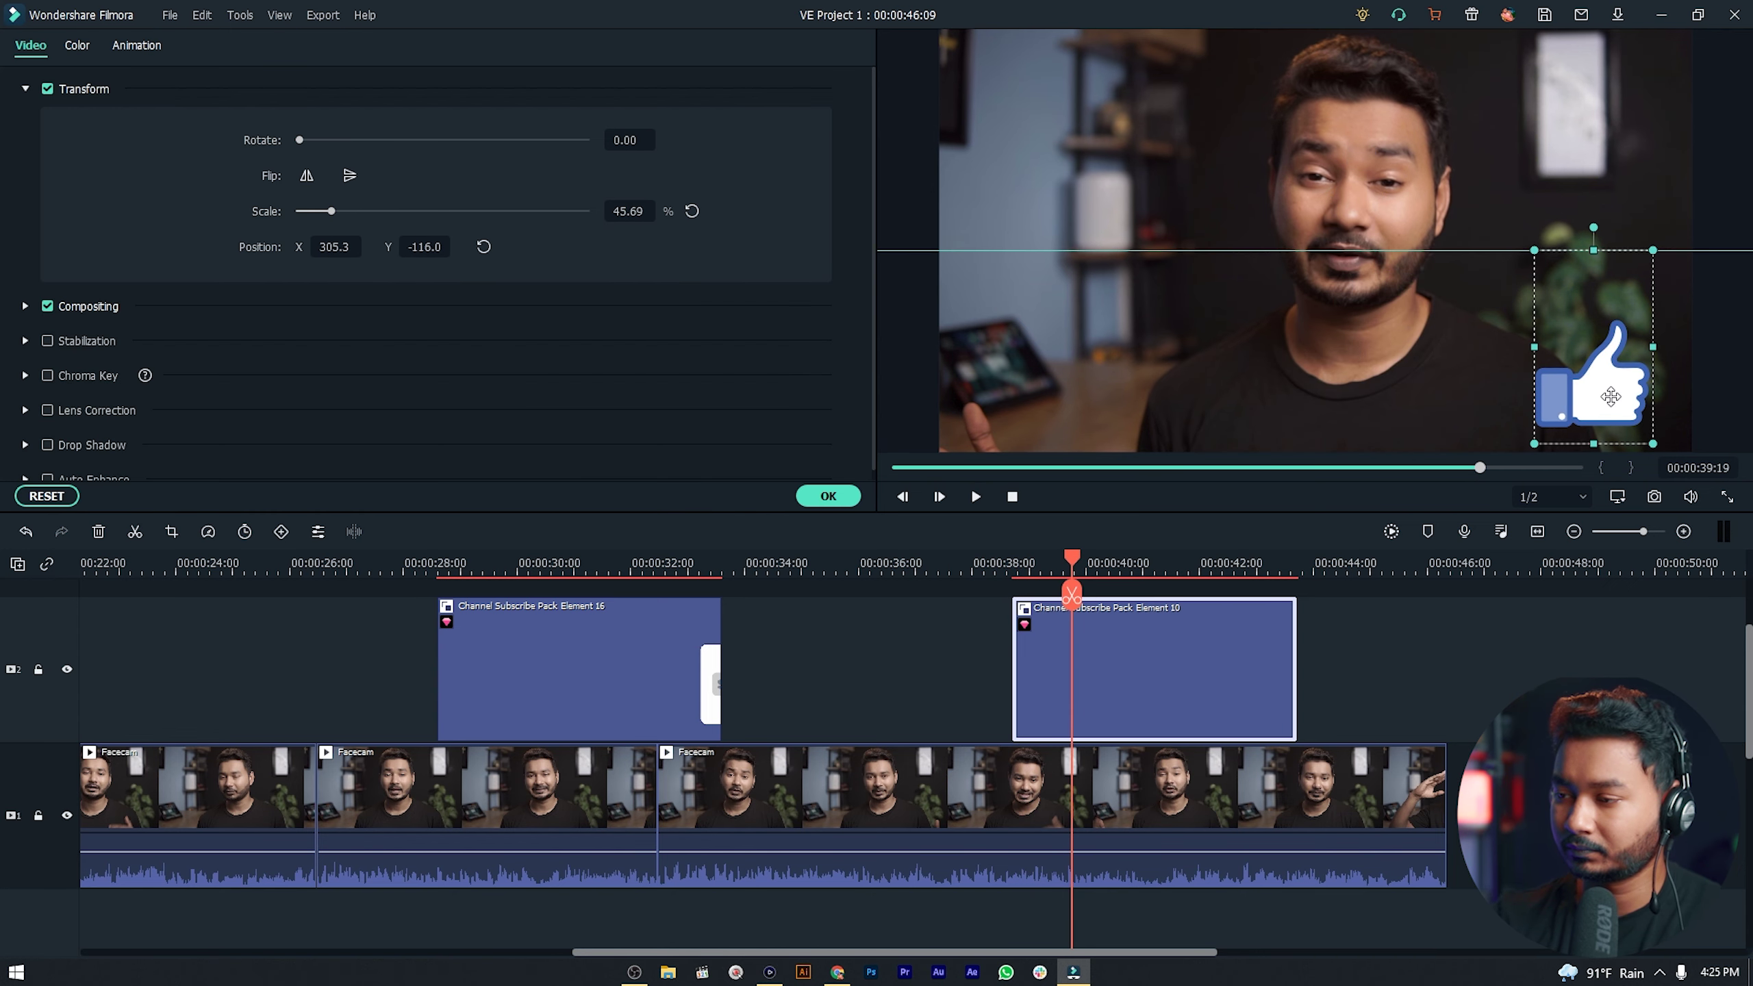